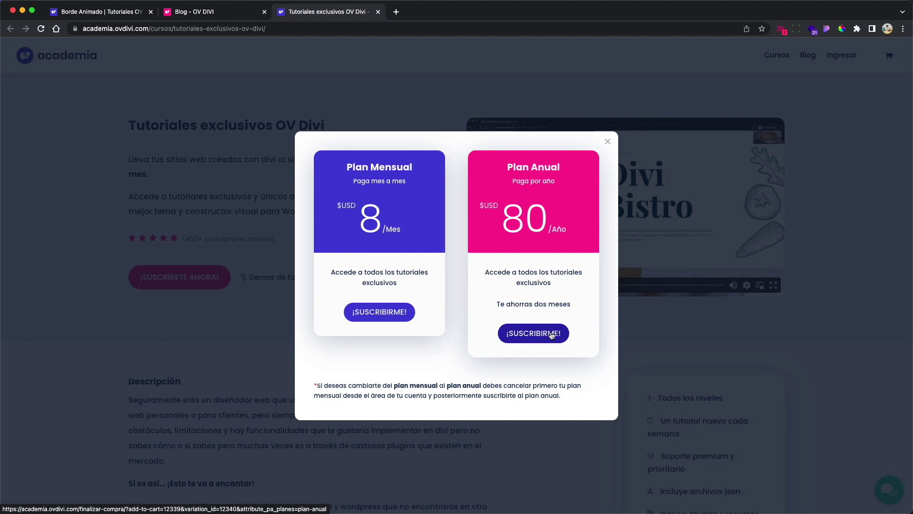
- Close the subscription plan popup and the Tutoriales exclusivos page, and return to the Borde Animado page
click(607, 141)
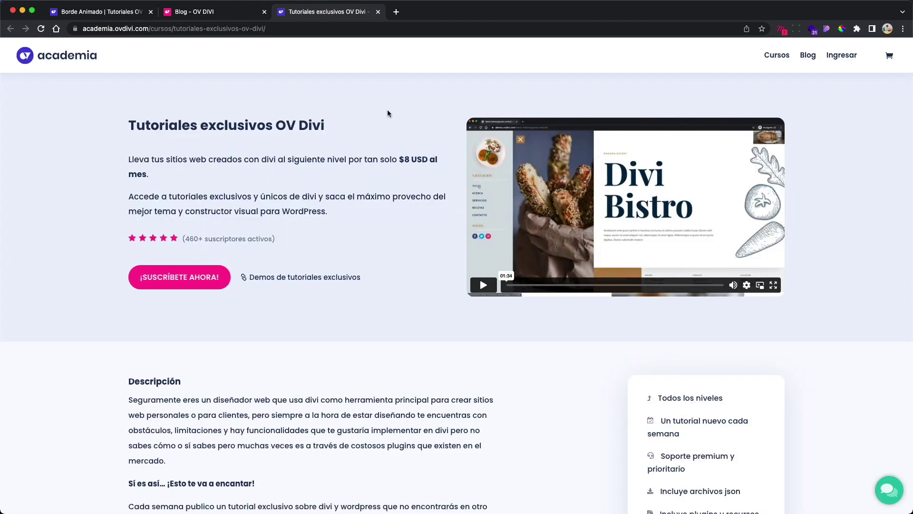
click(379, 12)
click(265, 11)
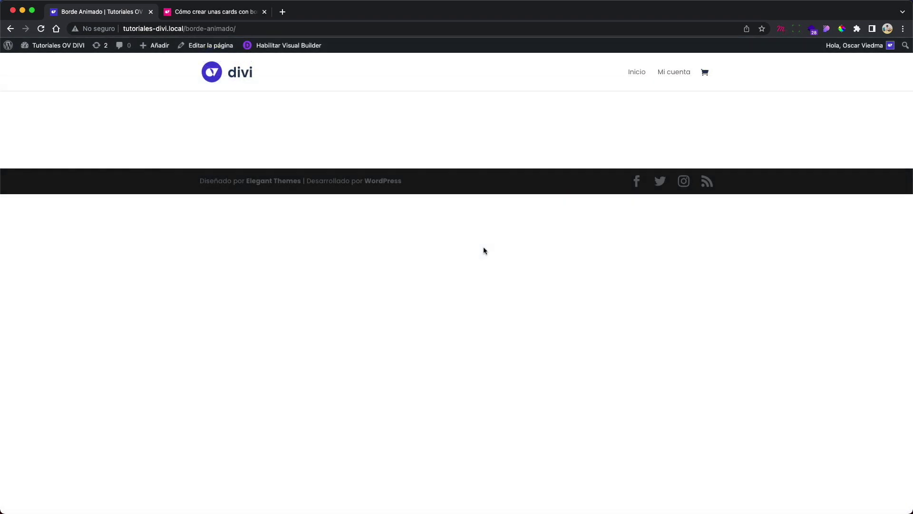
- In the Visual Builder, start the page from scratch with a three-column row and an Anuncio module in the first column
click(300, 47)
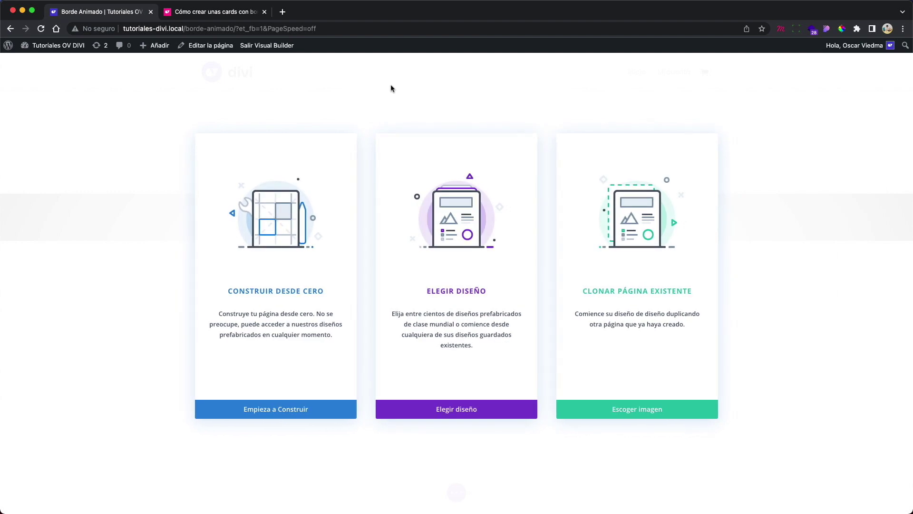
click(285, 213)
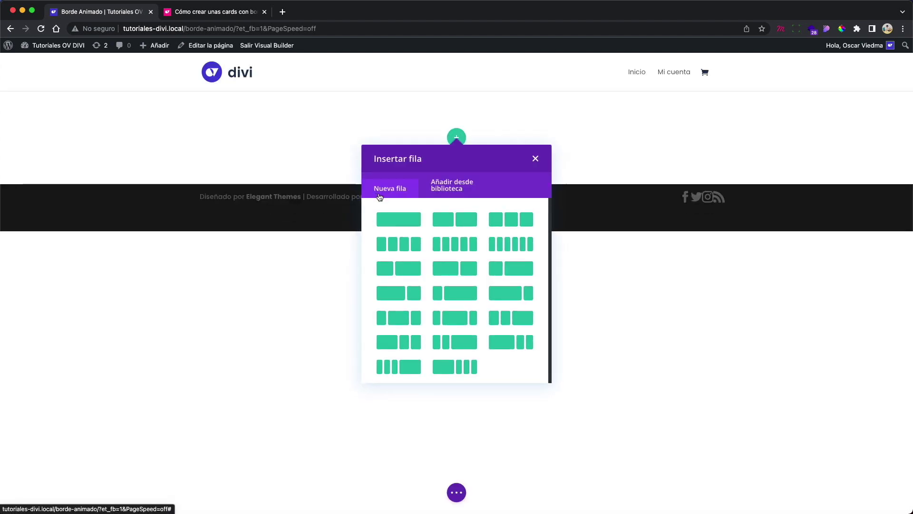
click(504, 219)
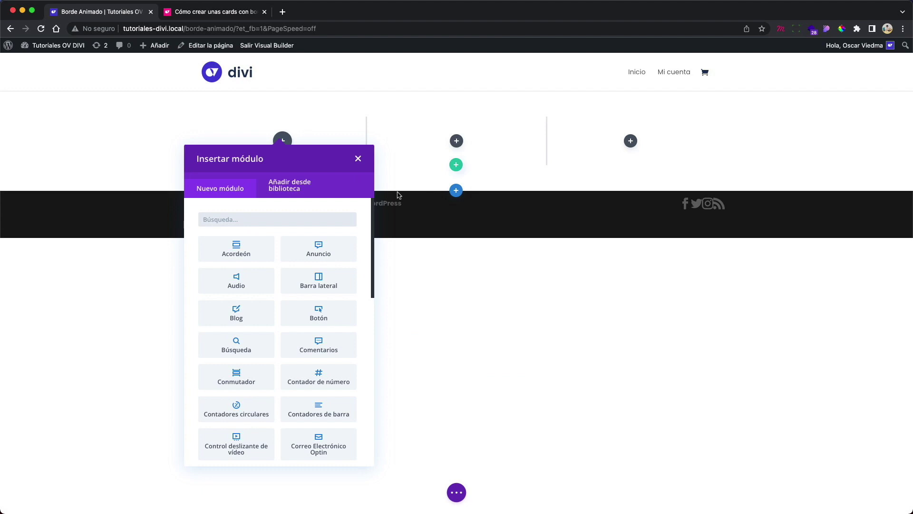
click(316, 248)
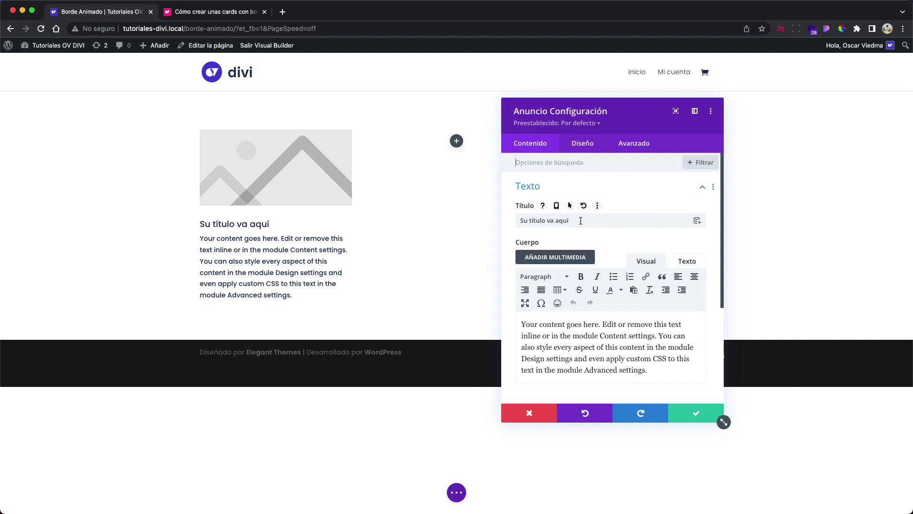
drag(577, 220, 510, 220)
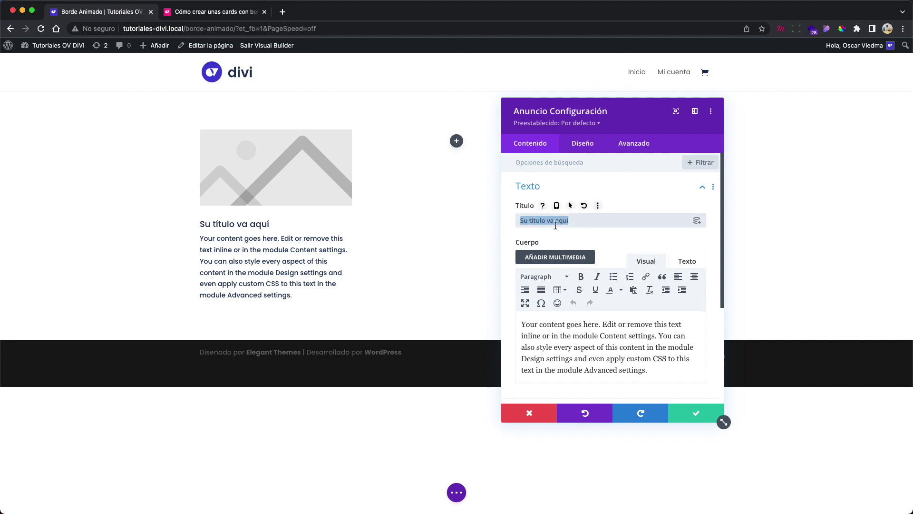
triple_click(660, 375)
- Make the Anuncio module use an icon instead of an image and choose a solid star from a Star search
scroll(635, 351, down, 1)
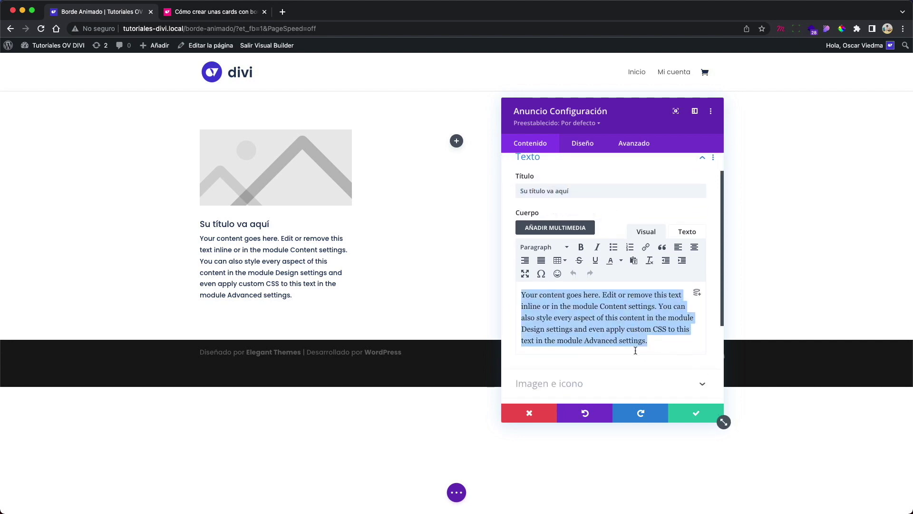
scroll(621, 314, down, 2)
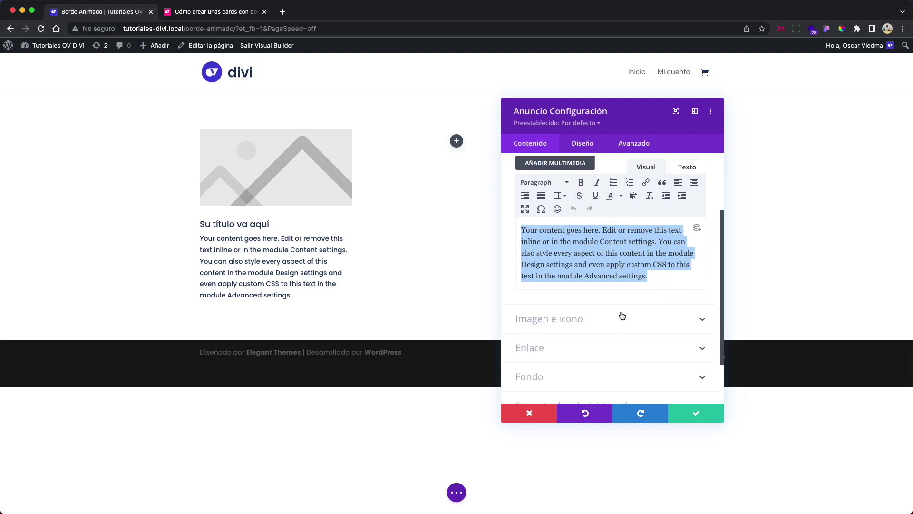
click(595, 321)
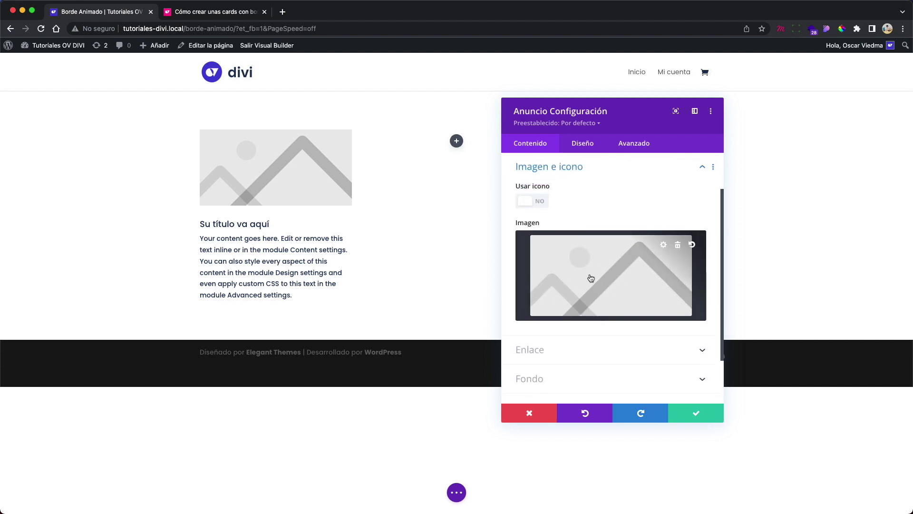
click(539, 202)
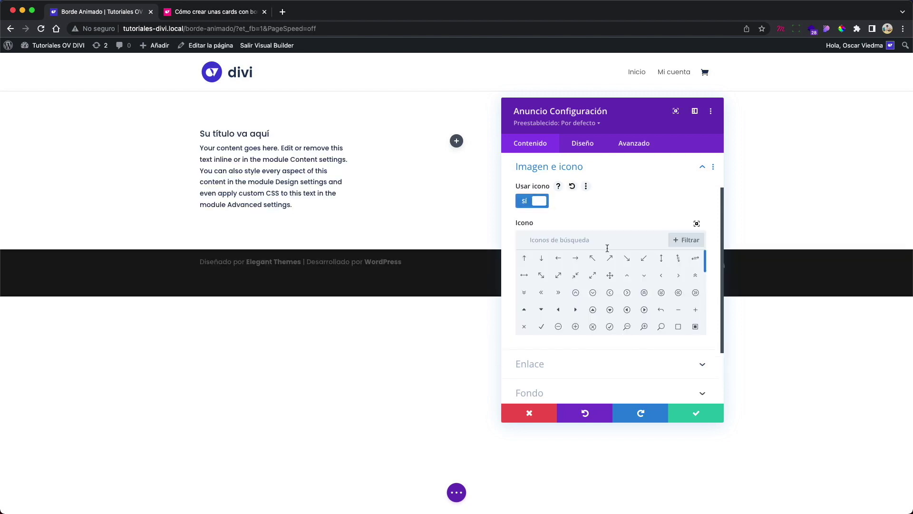
click(602, 242)
text(star)
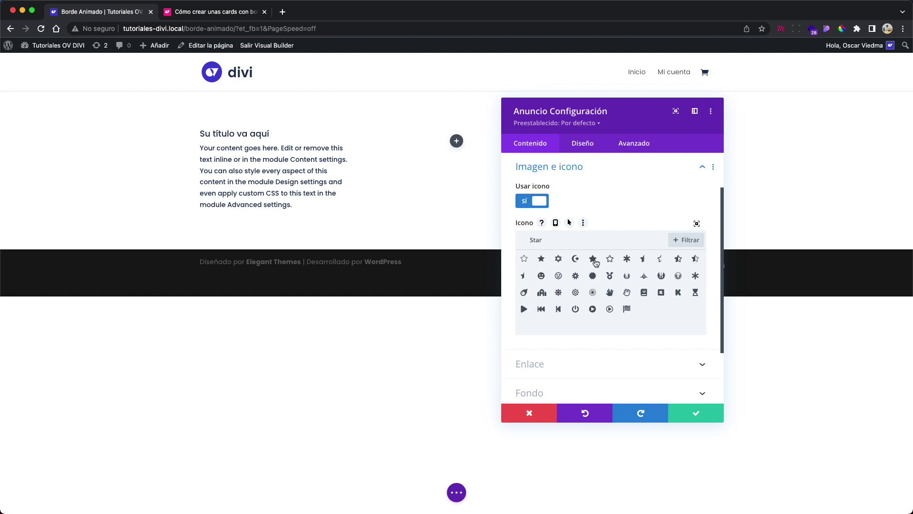
click(593, 259)
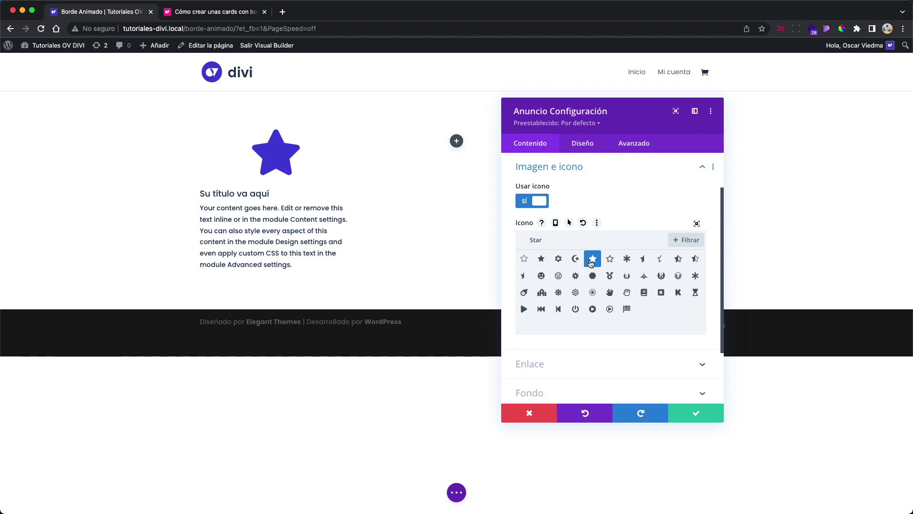
- Set the Anuncio module's background colour to #030a1e
scroll(592, 366, down, 2)
click(580, 359)
click(525, 328)
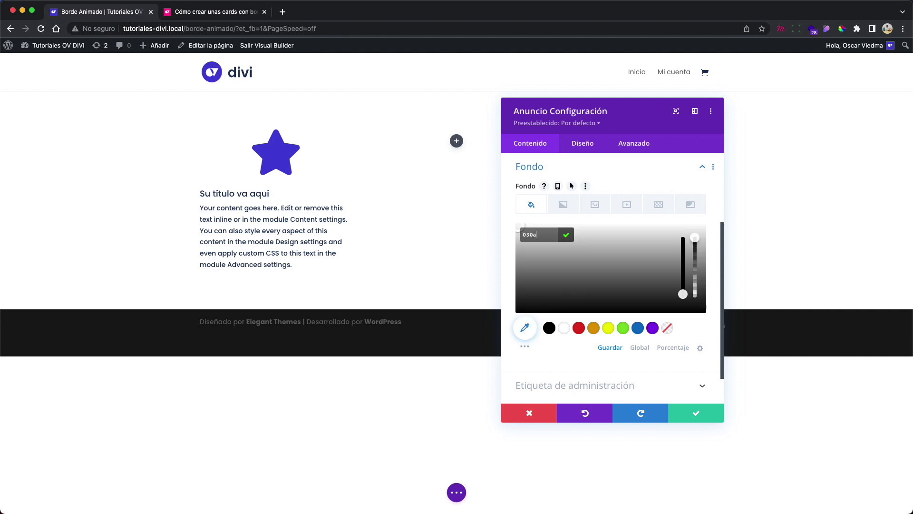
text(030a1e)
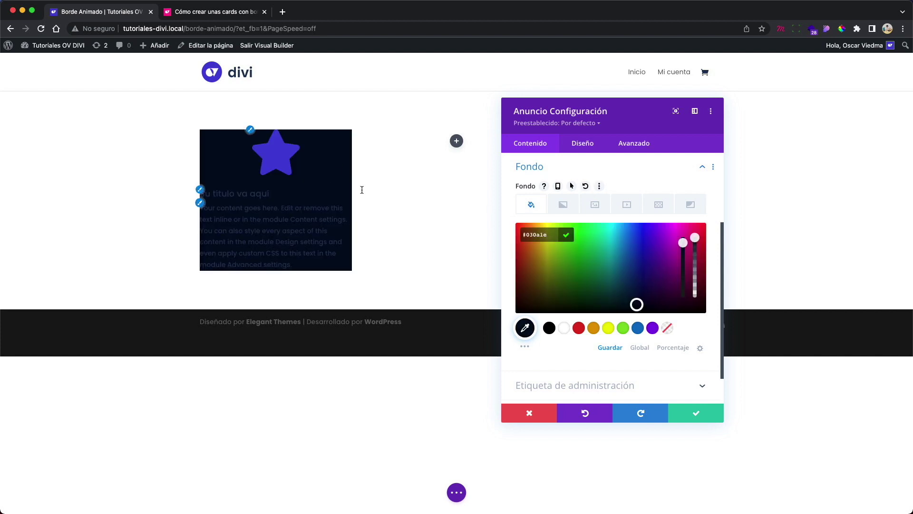
scroll(589, 295, down, 1)
- Set the star icon's colour to white (#ffffff) in the module's design settings
scroll(587, 292, up, 4)
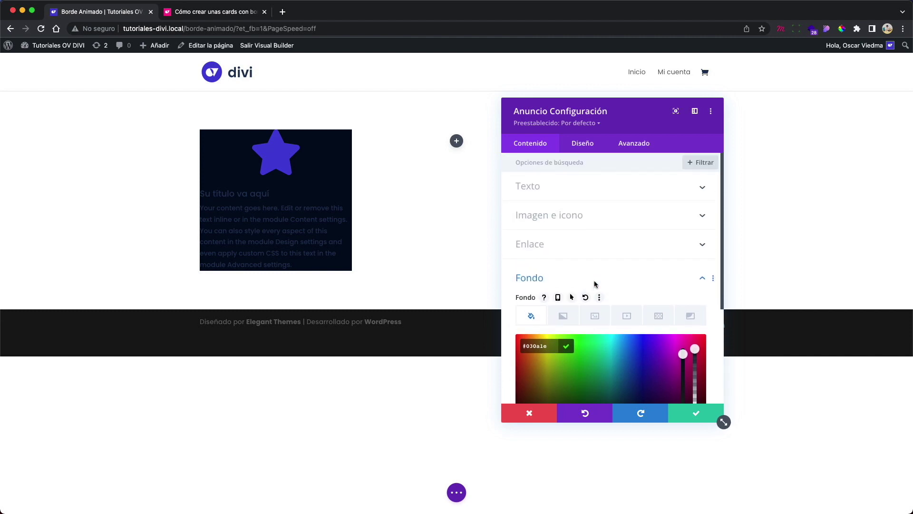
click(579, 144)
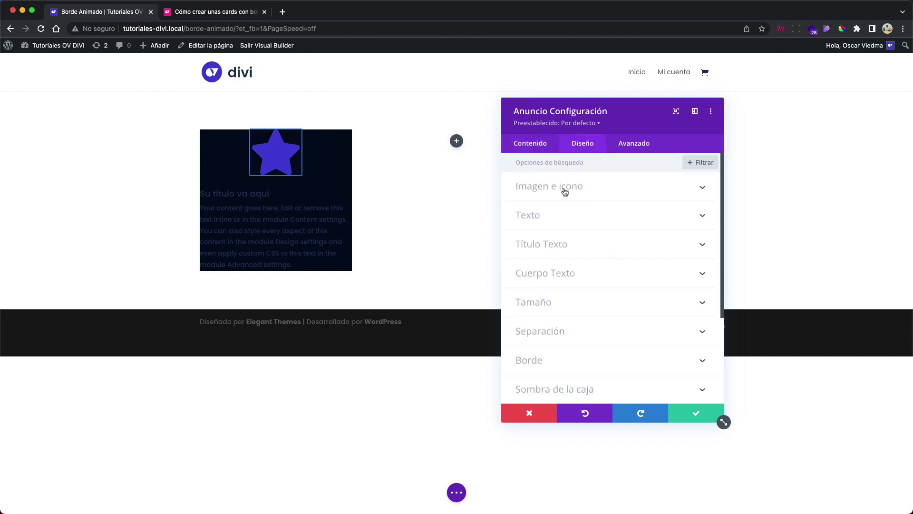
click(564, 191)
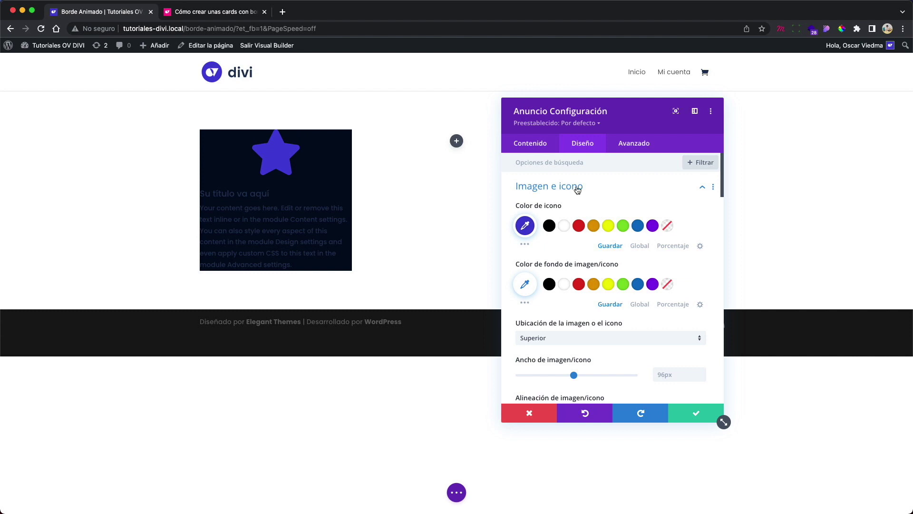
click(563, 226)
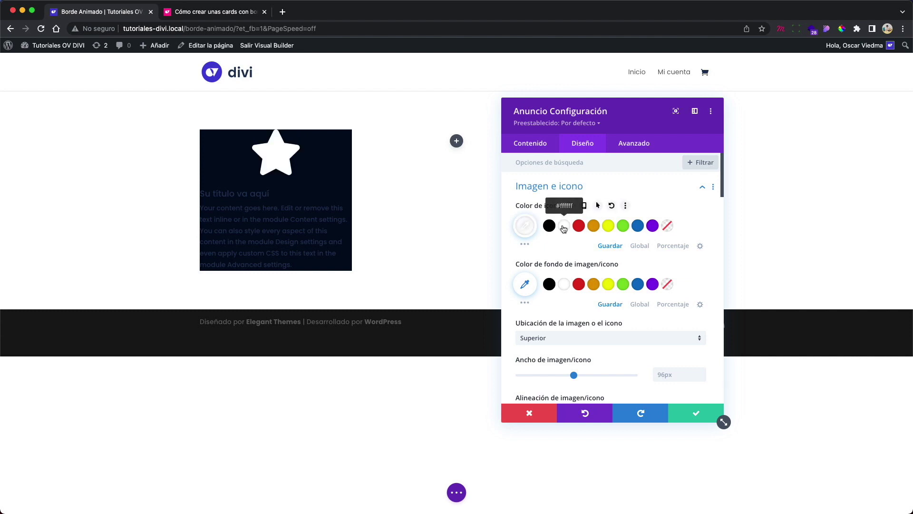
- Centre the text alignment of the Anuncio module
scroll(594, 275, down, 10)
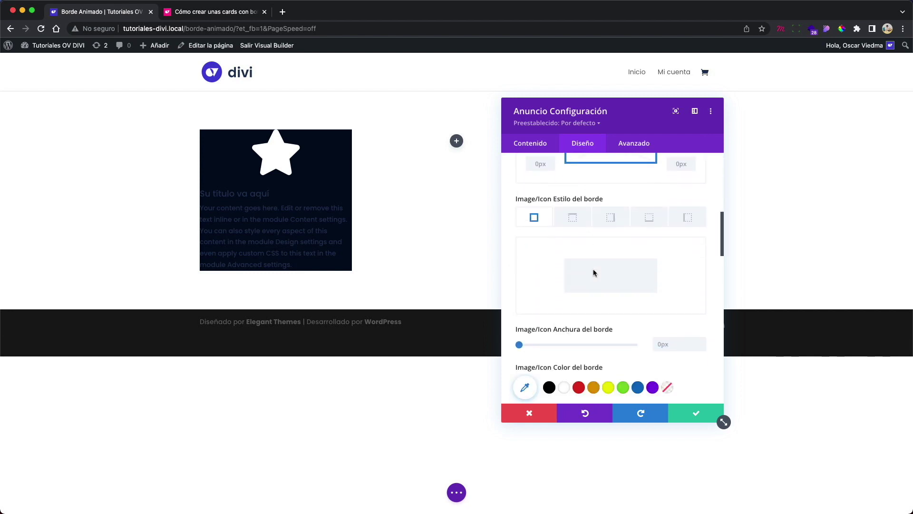
scroll(595, 274, down, 15)
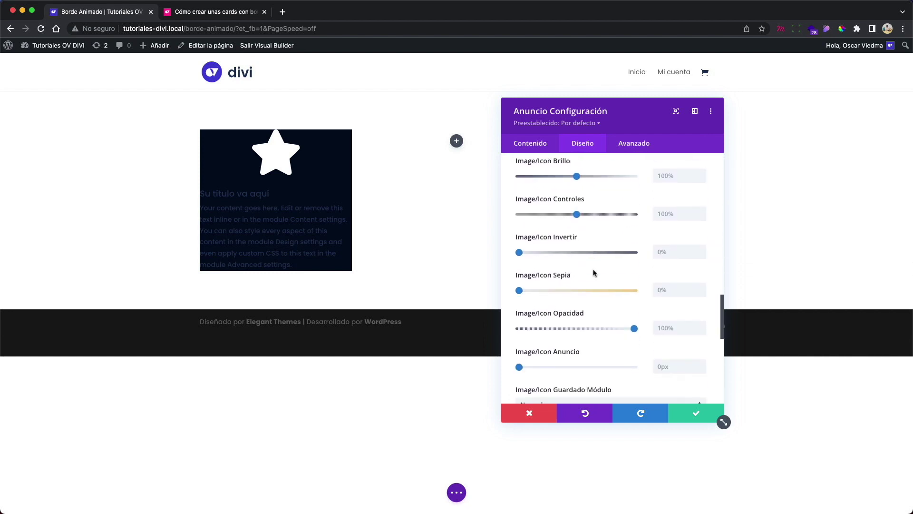
scroll(595, 273, down, 5)
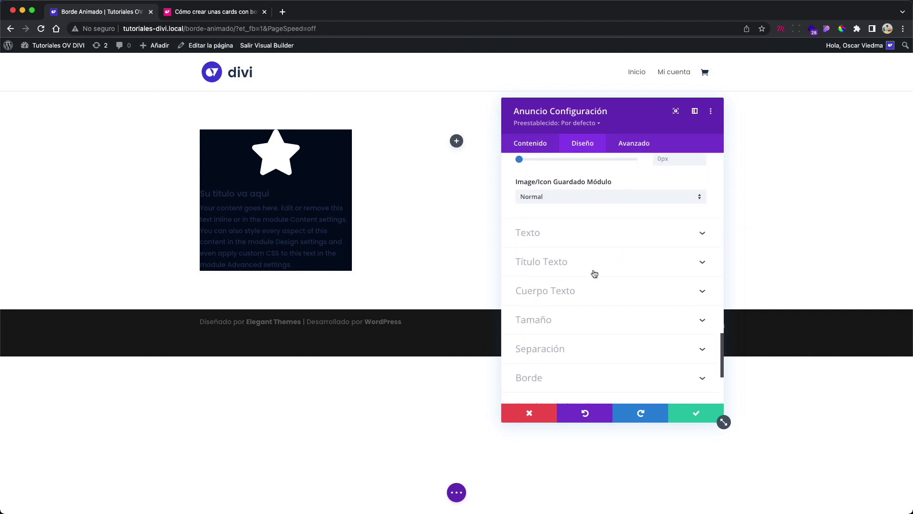
click(576, 233)
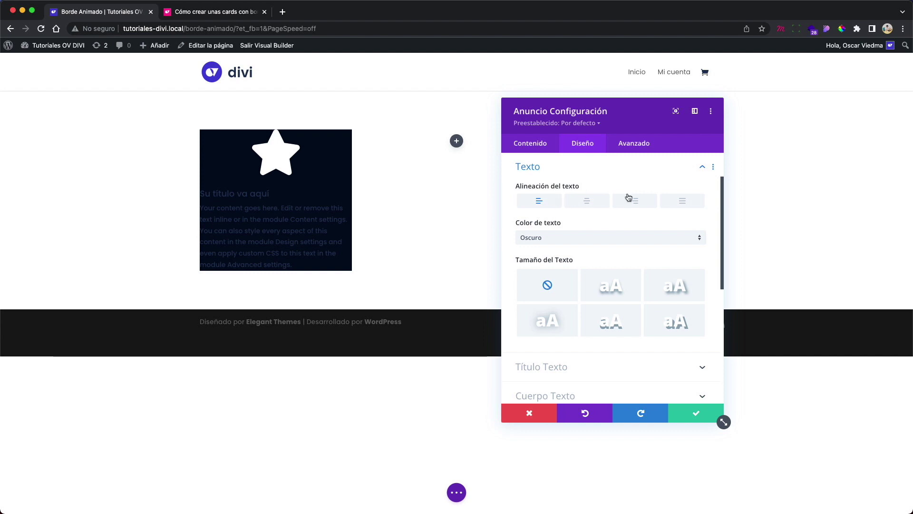
click(589, 203)
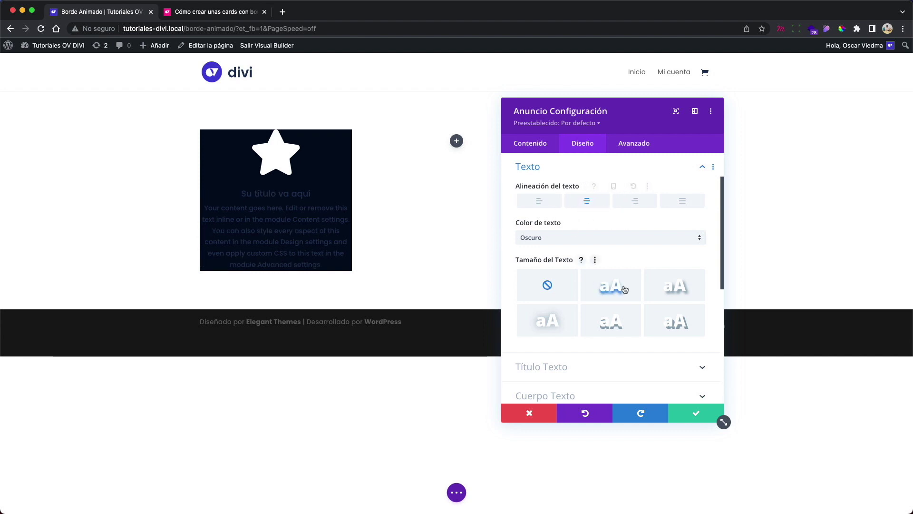
- Set the module title's text colour to white (#ffffff) and its weight to Negrita, keeping the Default font
click(566, 373)
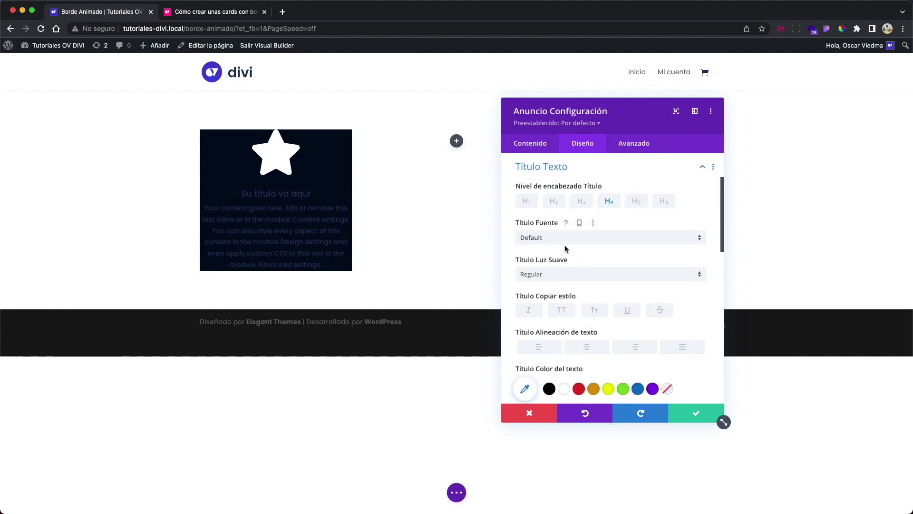
scroll(572, 270, down, 1)
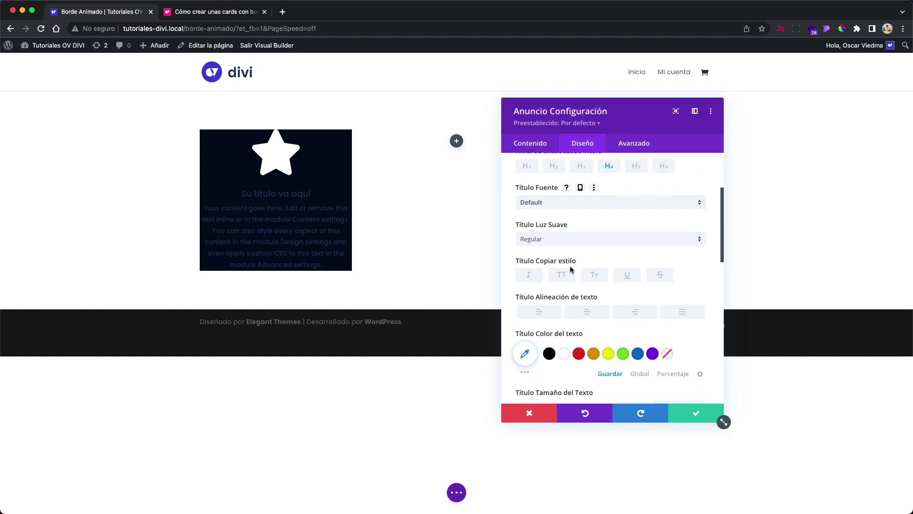
click(565, 356)
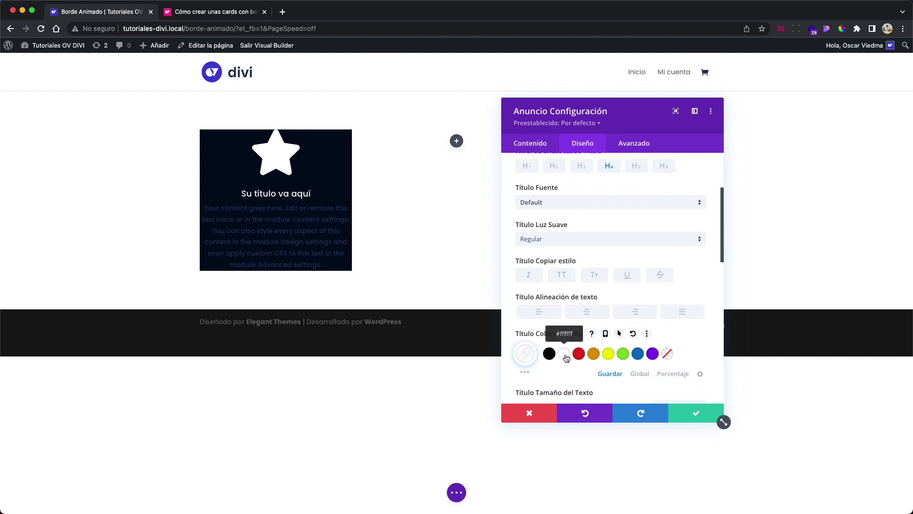
click(562, 240)
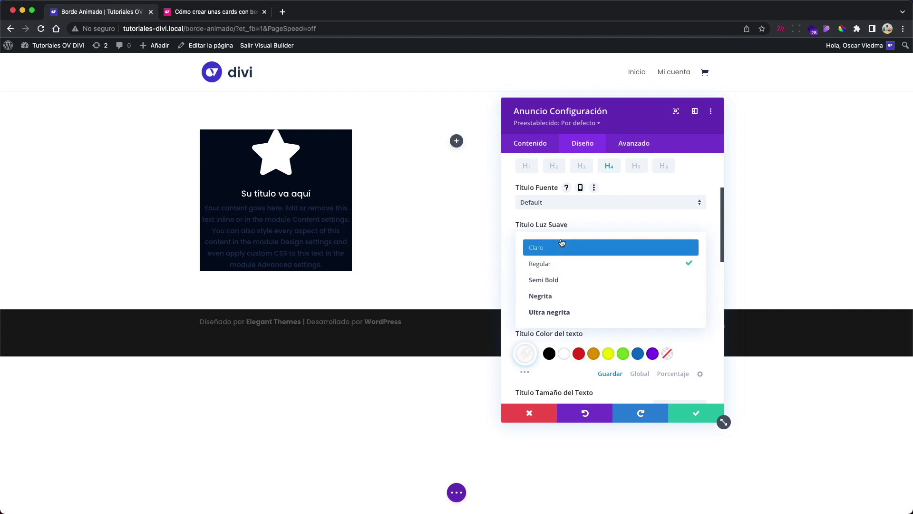
click(537, 296)
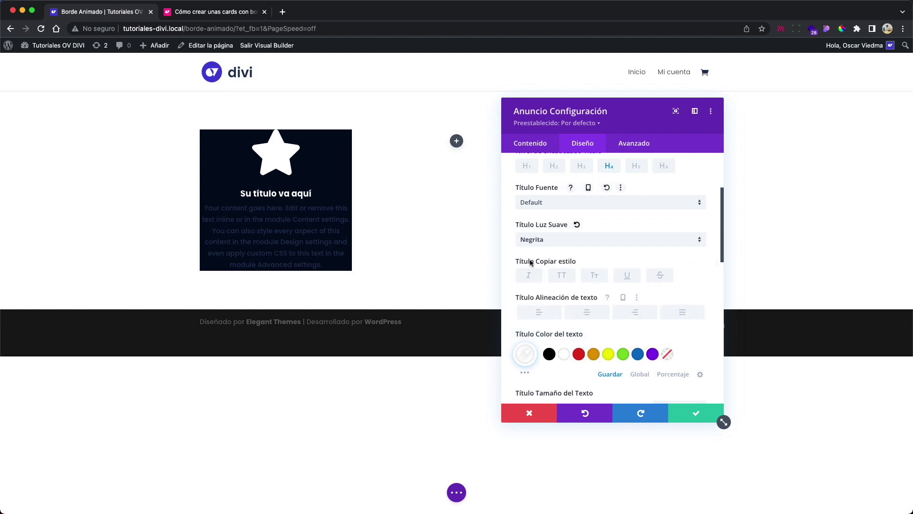
click(558, 209)
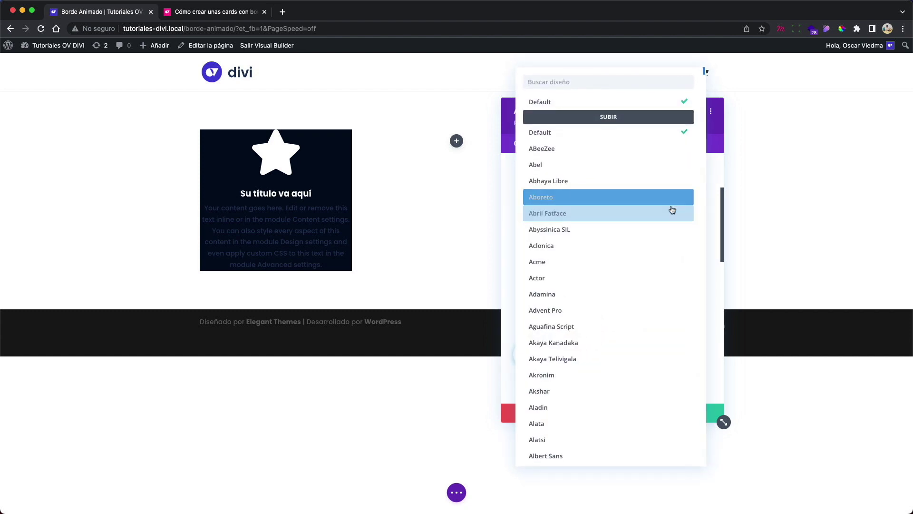
click(713, 210)
- Set the module title's line height to 1.3em
scroll(652, 231, down, 2)
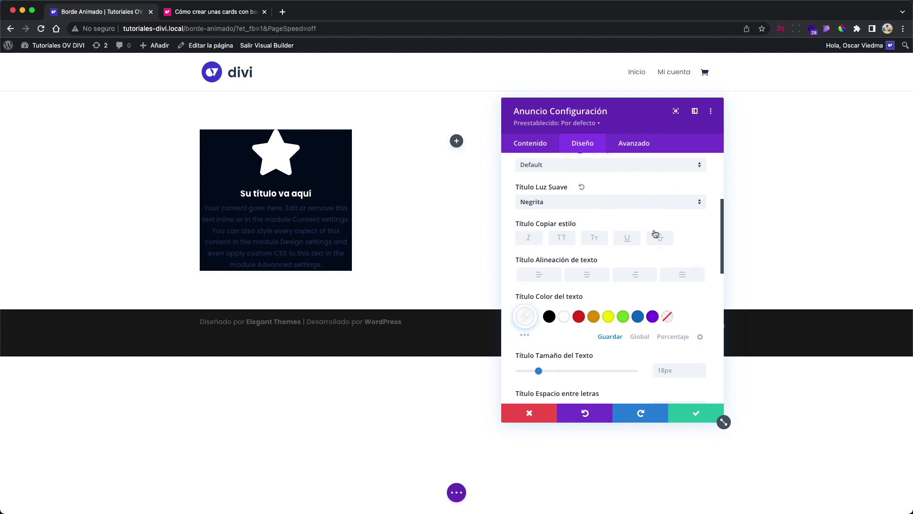
click(593, 278)
scroll(607, 280, down, 5)
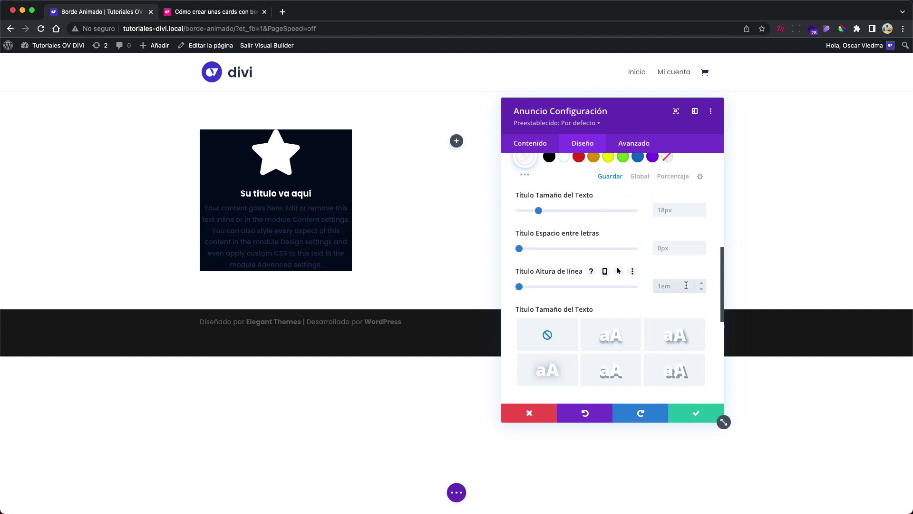
text(1.3em)
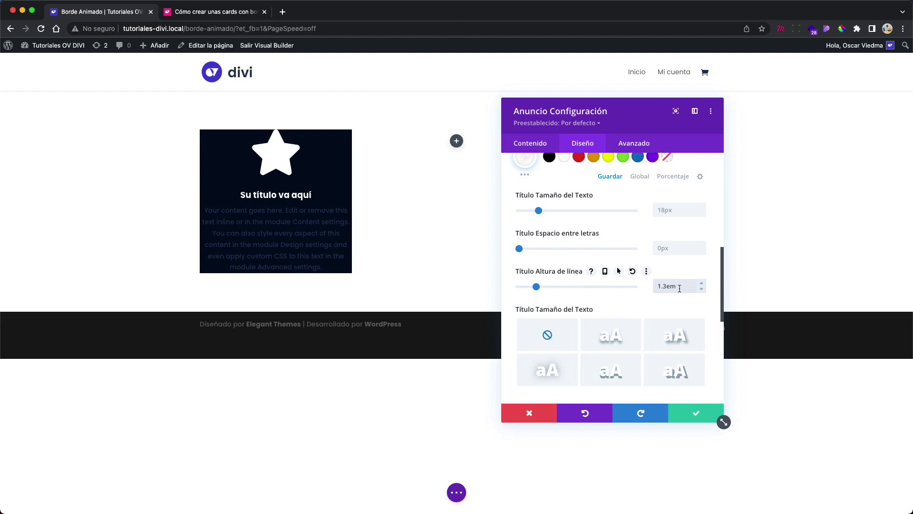
- Set the Anuncio module's body text colour to white (#ffffff)
scroll(679, 288, down, 5)
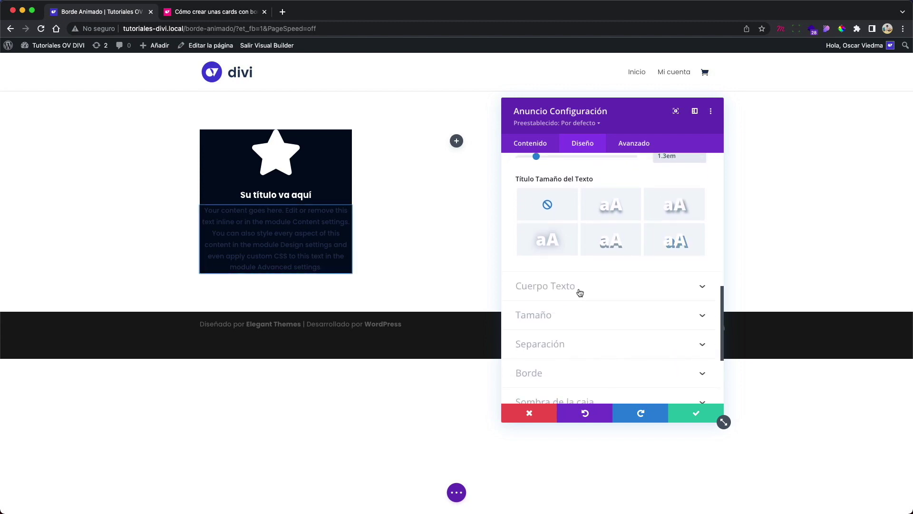
click(579, 292)
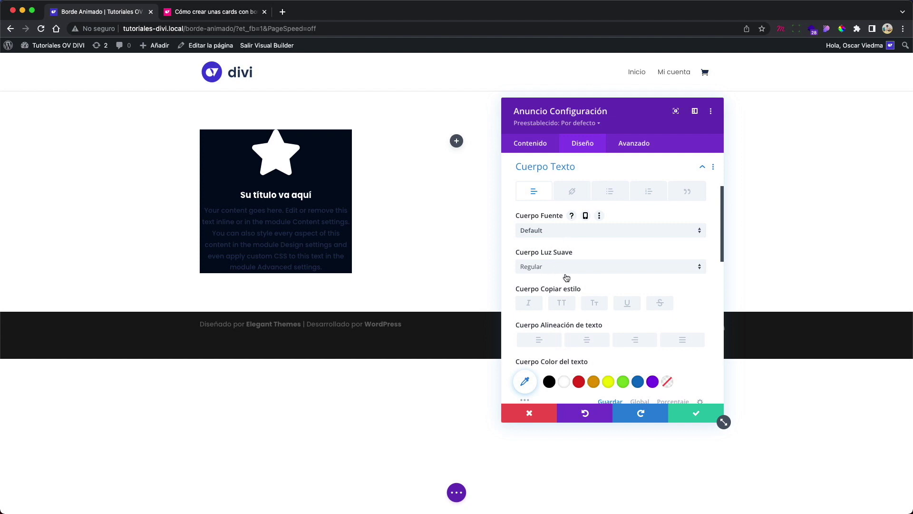
scroll(585, 343, down, 3)
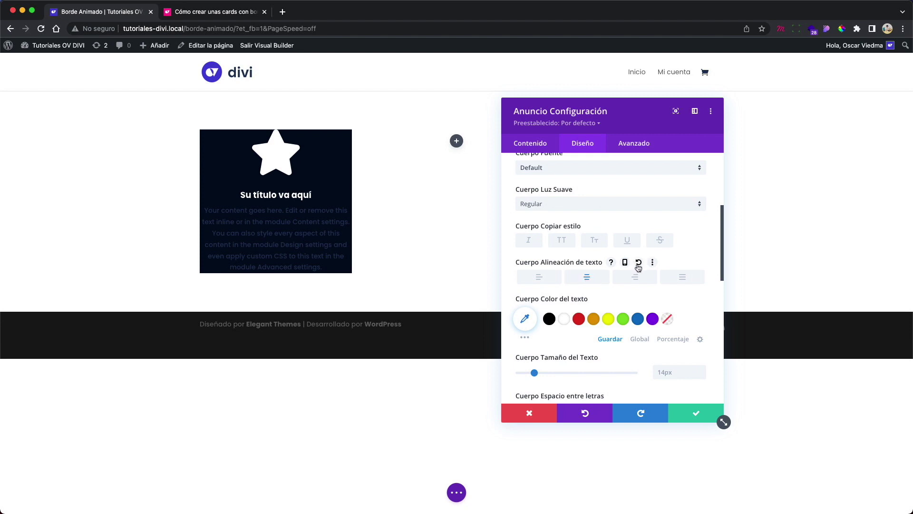
scroll(567, 297, down, 1)
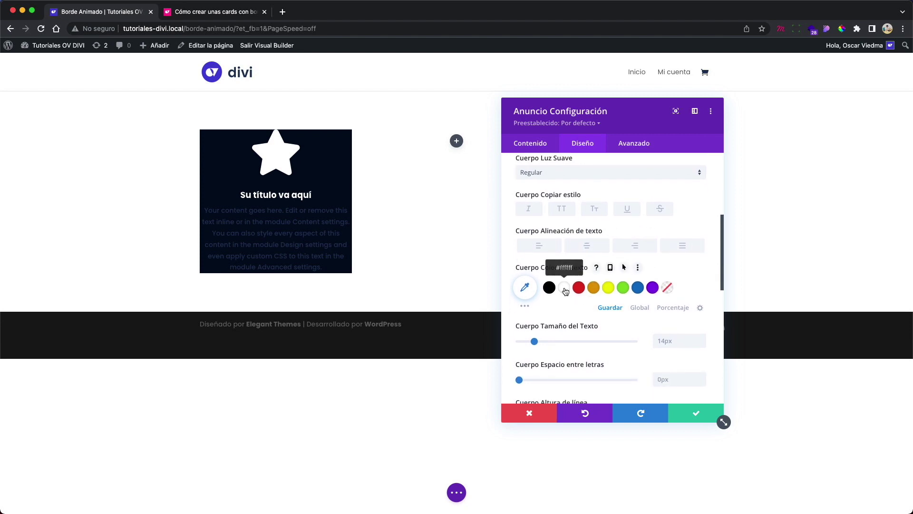
click(565, 288)
- Set the body text's line height to 1.8em
scroll(622, 311, down, 1)
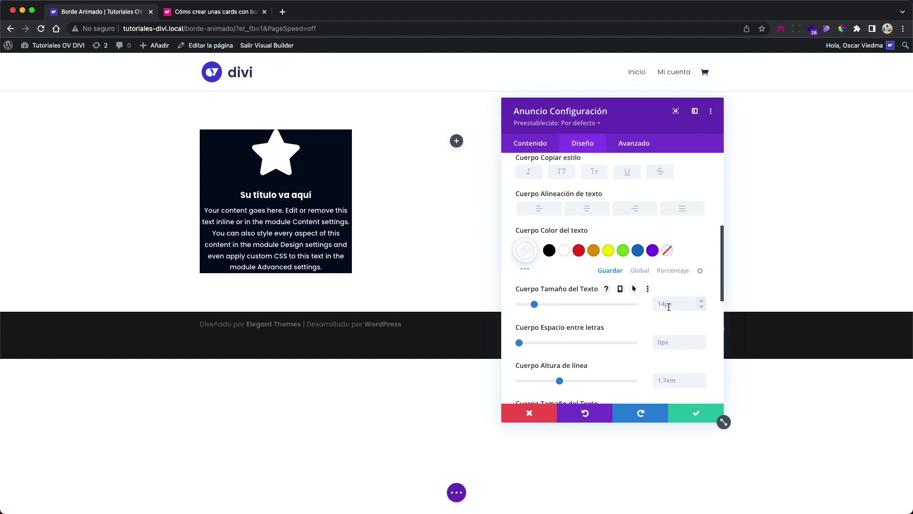
click(701, 384)
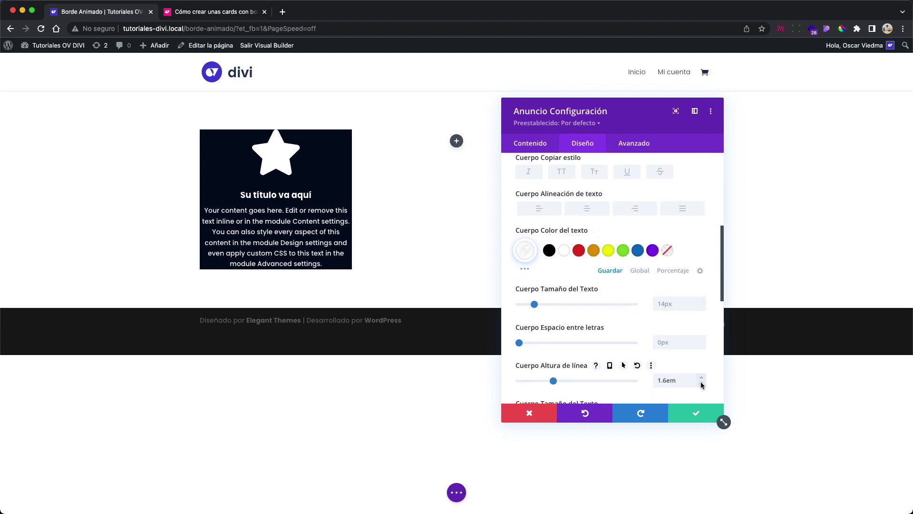
click(701, 377)
click(701, 377)
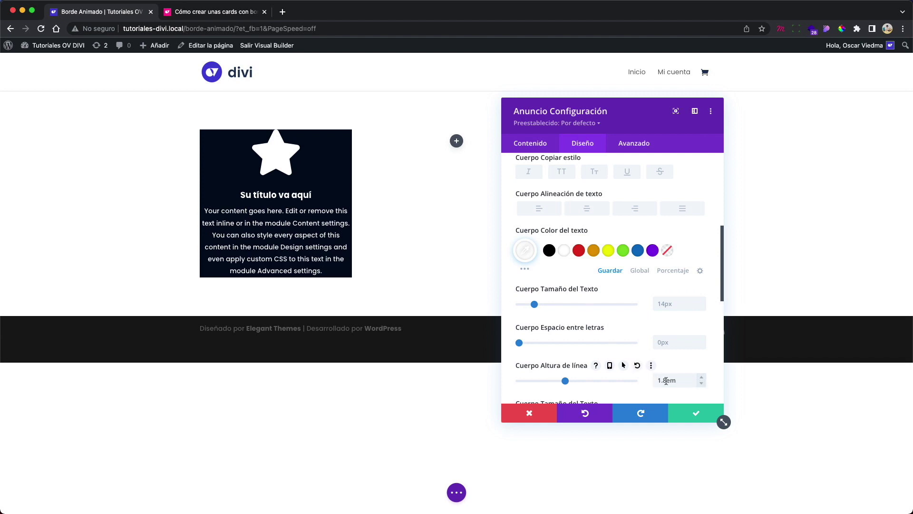
- Set the module's content width to 100% in its size settings
scroll(655, 360, down, 5)
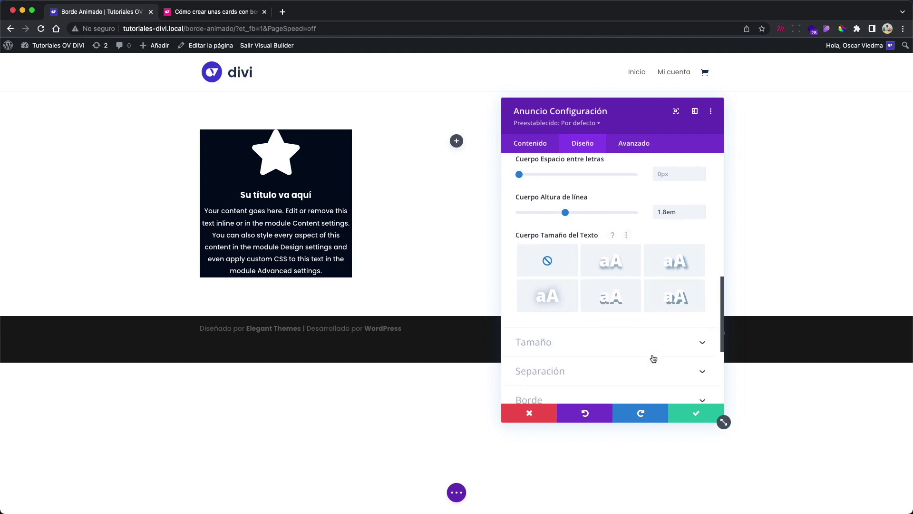
click(618, 323)
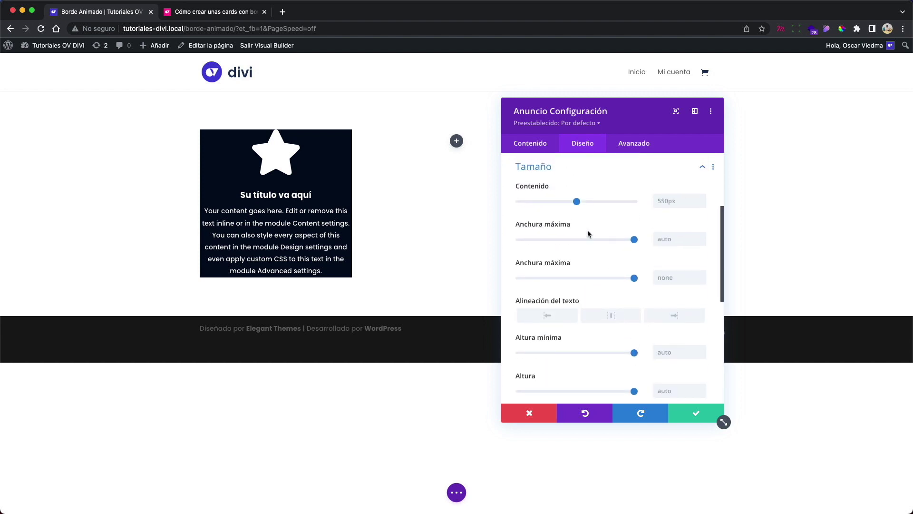
click(665, 201)
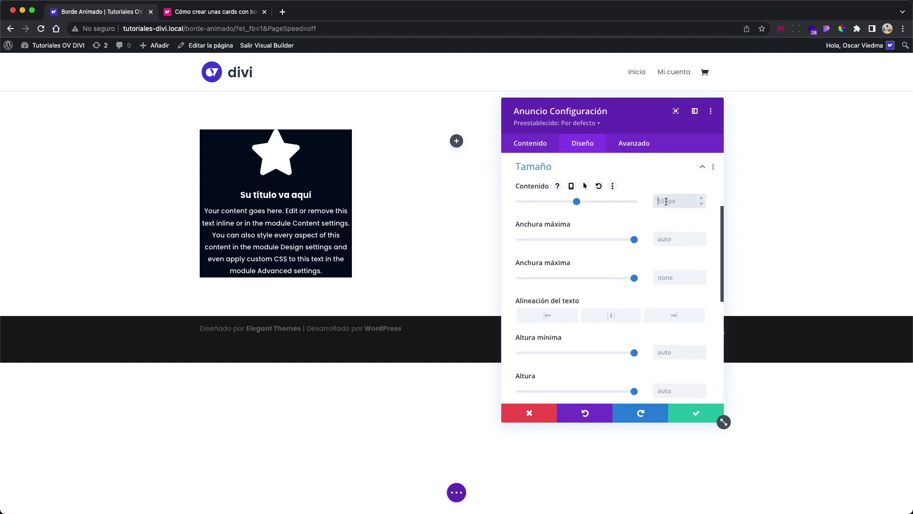
text(100)
- Limit the module's maximum width (the second Anchura máxima setting) to 320px and centre its alignment
click(661, 277)
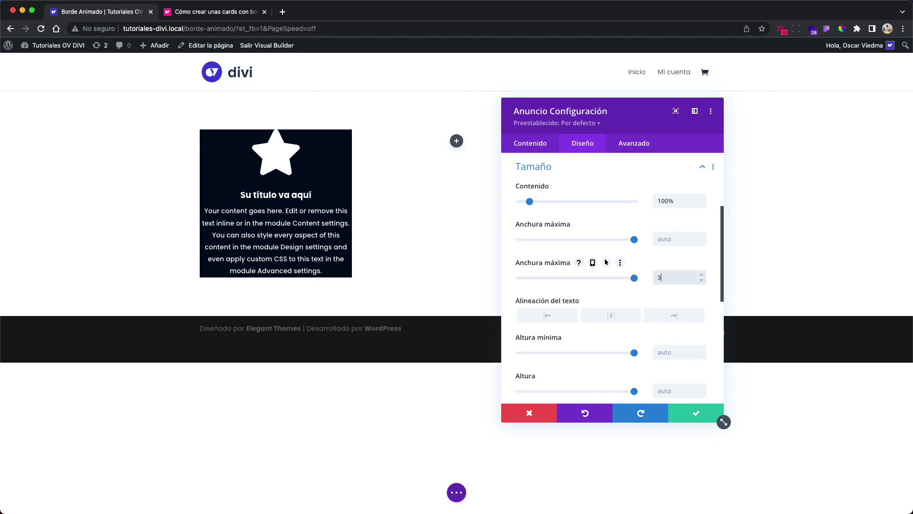
text(%)
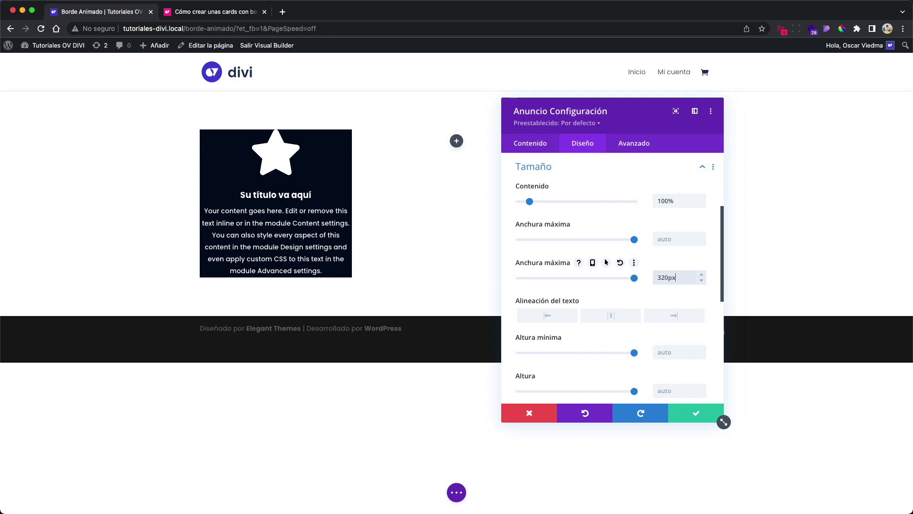
click(608, 320)
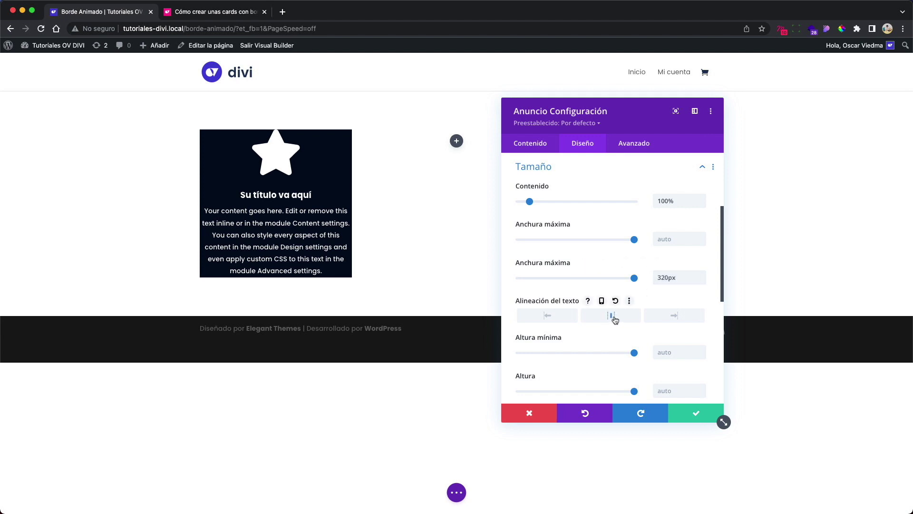
- Set the module's padding to 6px on all four sides, linking superior with base and izquierda with derecha
scroll(617, 319, down, 5)
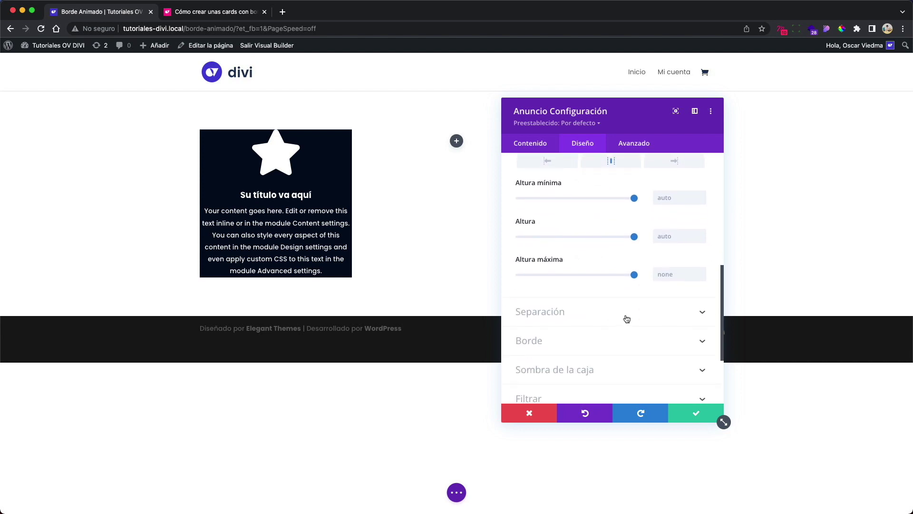
click(629, 317)
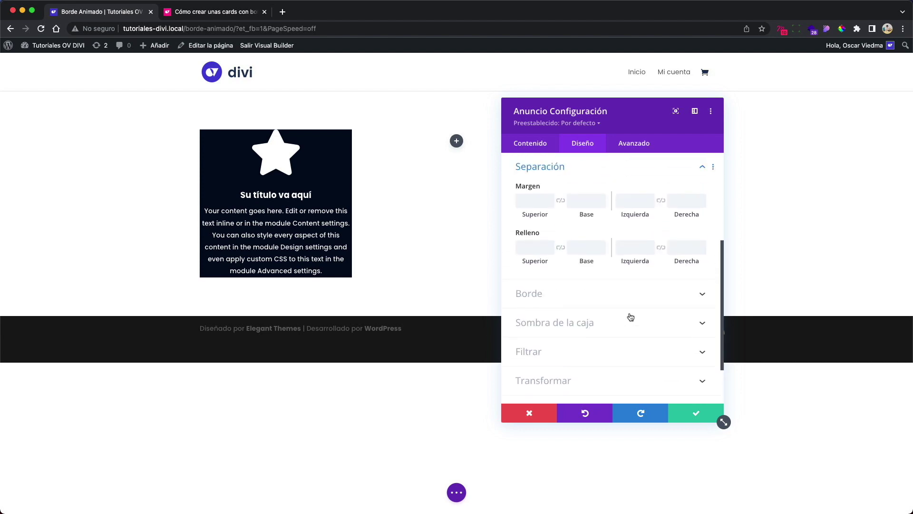
click(539, 248)
text(6)
click(561, 247)
click(628, 250)
text(6)
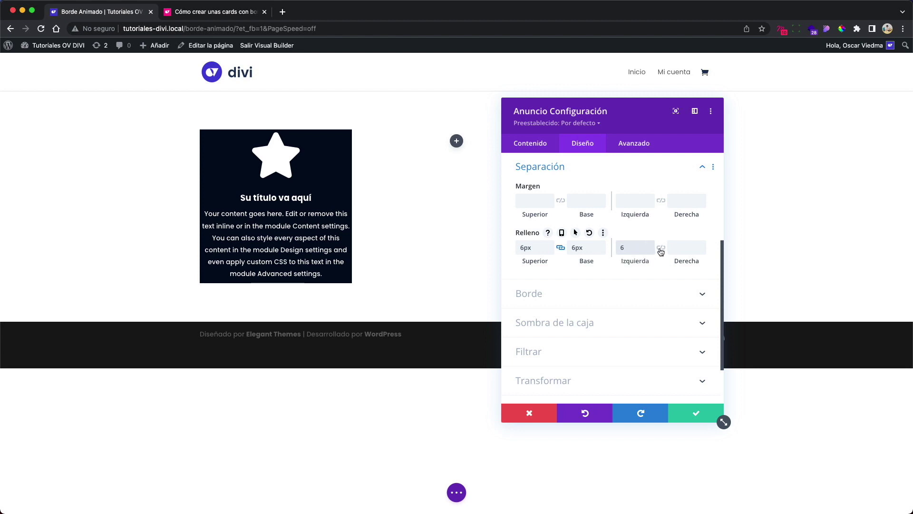
click(661, 248)
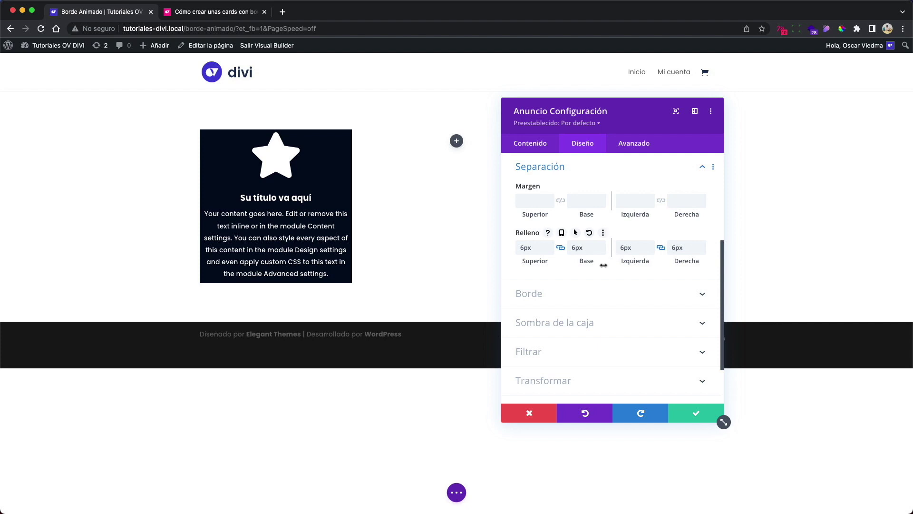
- Round all four corners of the module's border to 8px
click(566, 295)
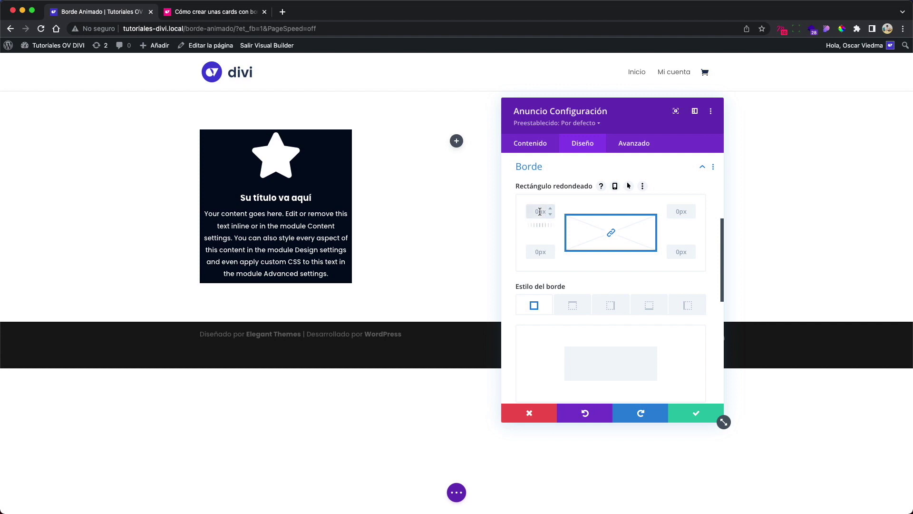
text(8)
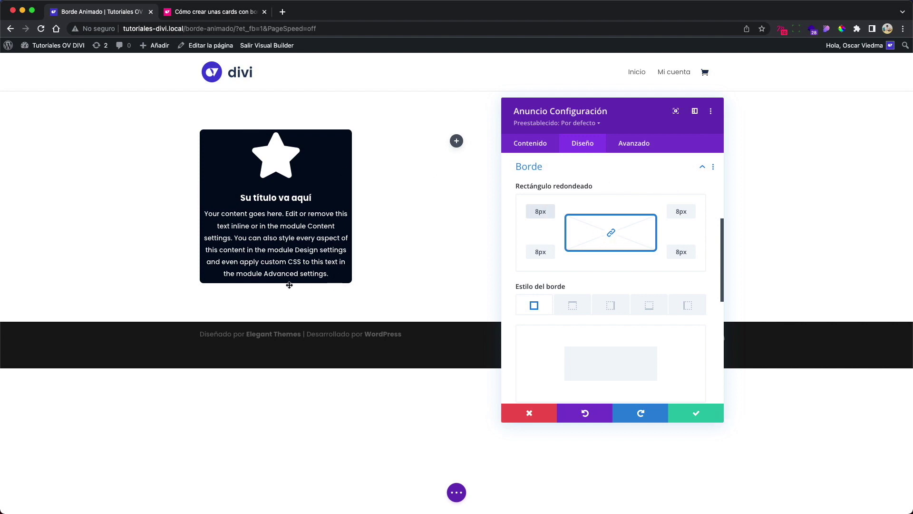
scroll(703, 297, down, 5)
scroll(703, 298, down, 3)
scroll(702, 296, up, 3)
scroll(673, 218, up, 10)
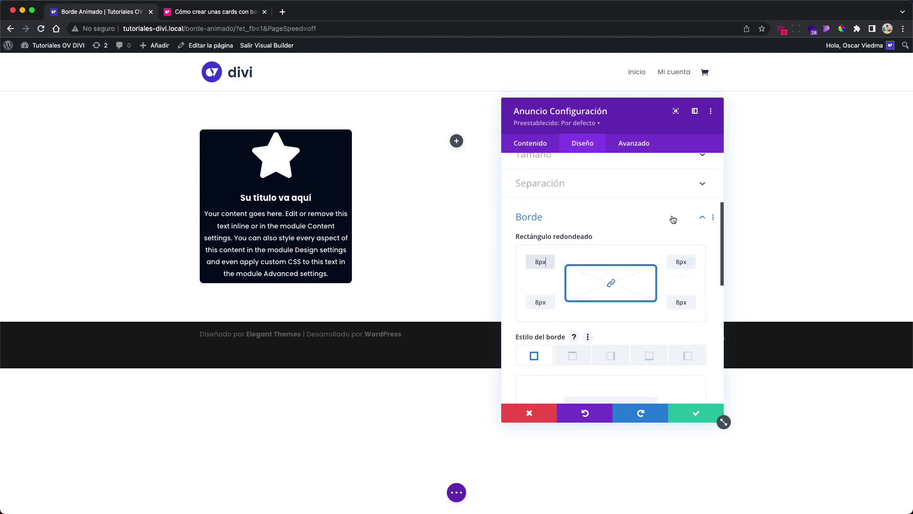
- Open the module's advanced custom CSS section and look through its code fields
click(635, 146)
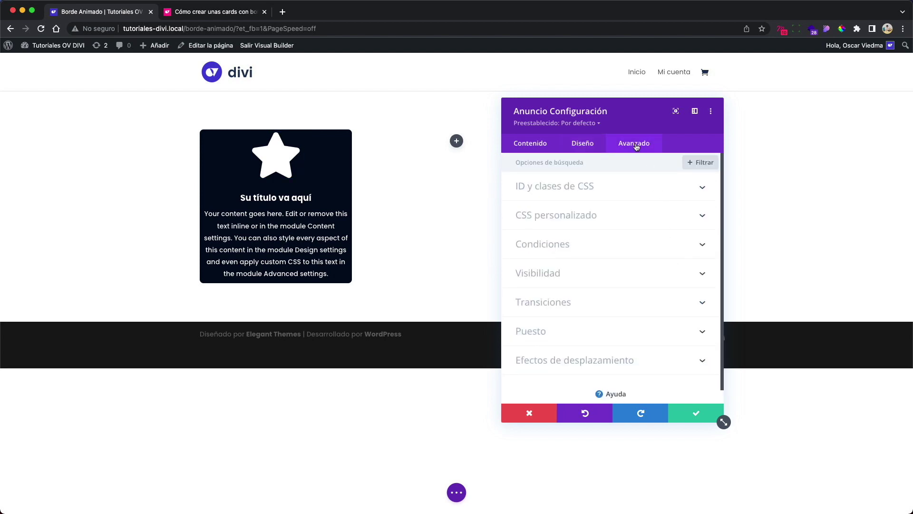
click(591, 216)
scroll(590, 279, down, 2)
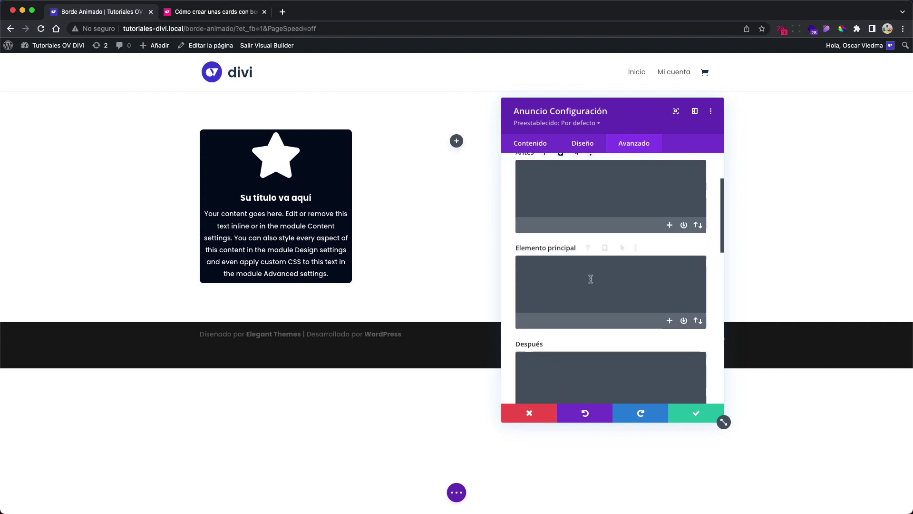
scroll(590, 279, down, 5)
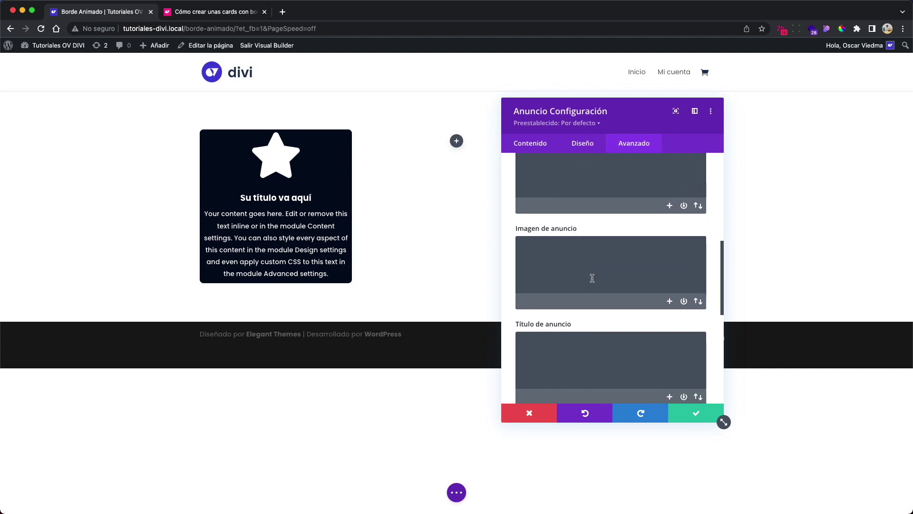
scroll(592, 278, down, 5)
scroll(592, 276, up, 7)
scroll(592, 274, up, 4)
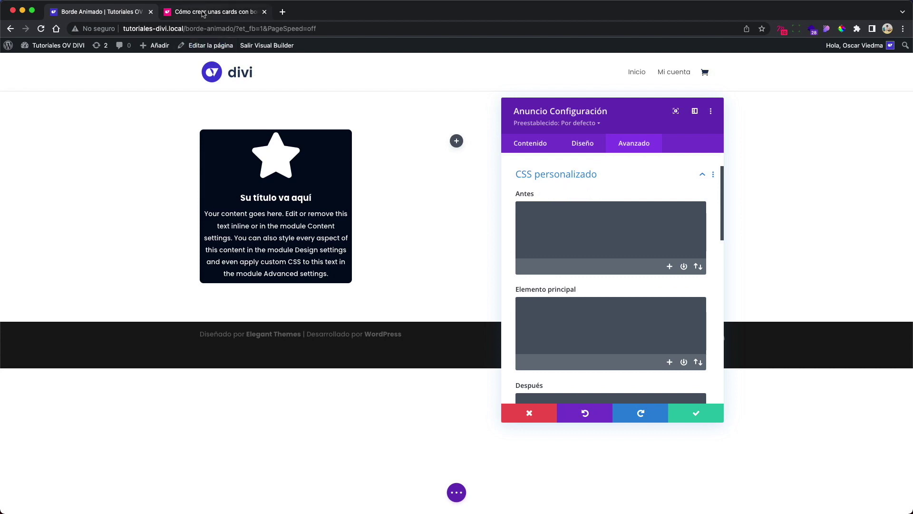
- Switch to the ovdivi.com tutorial article and copy its first CSS block, the one for «Contenido de anuncio»
click(203, 12)
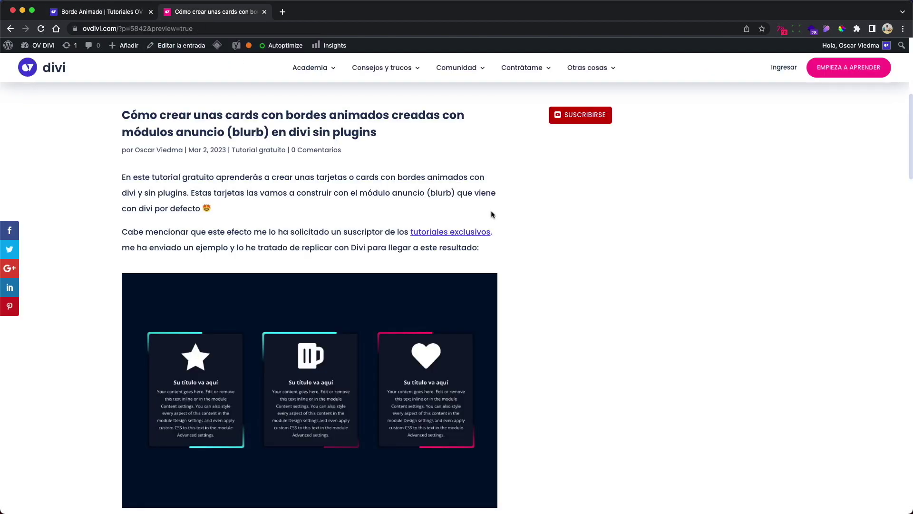
scroll(466, 201, down, 2)
scroll(359, 236, down, 8)
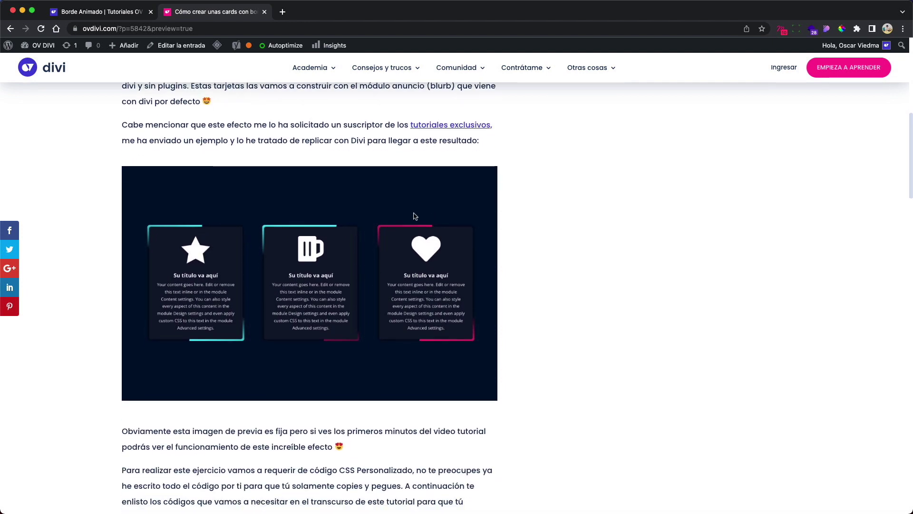
scroll(363, 242, down, 2)
scroll(363, 242, down, 15)
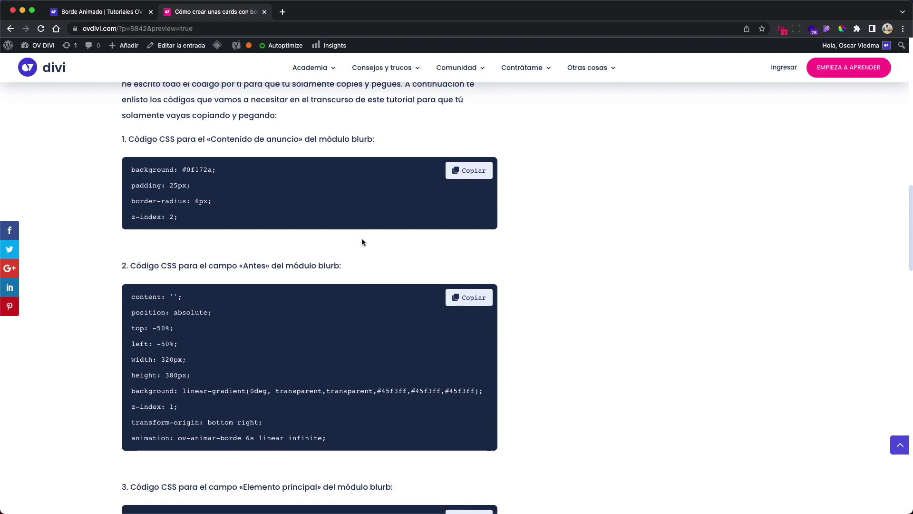
scroll(361, 242, up, 2)
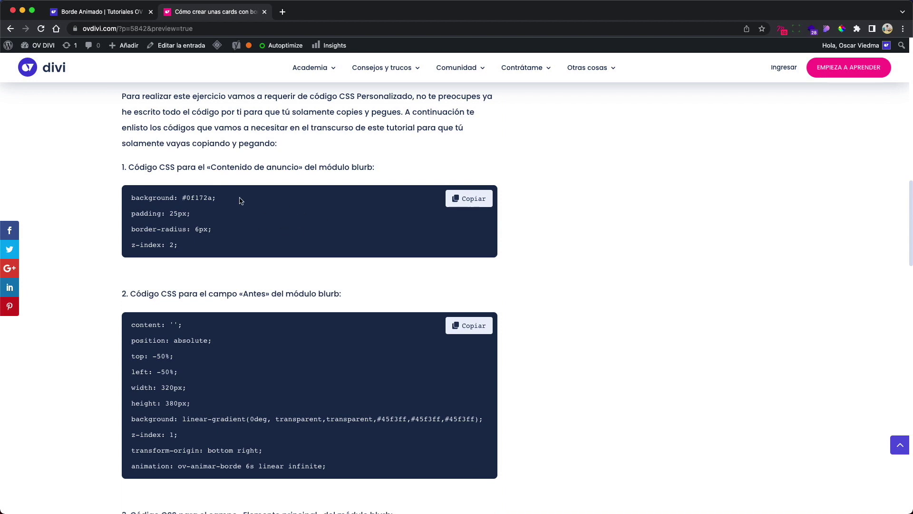
click(472, 206)
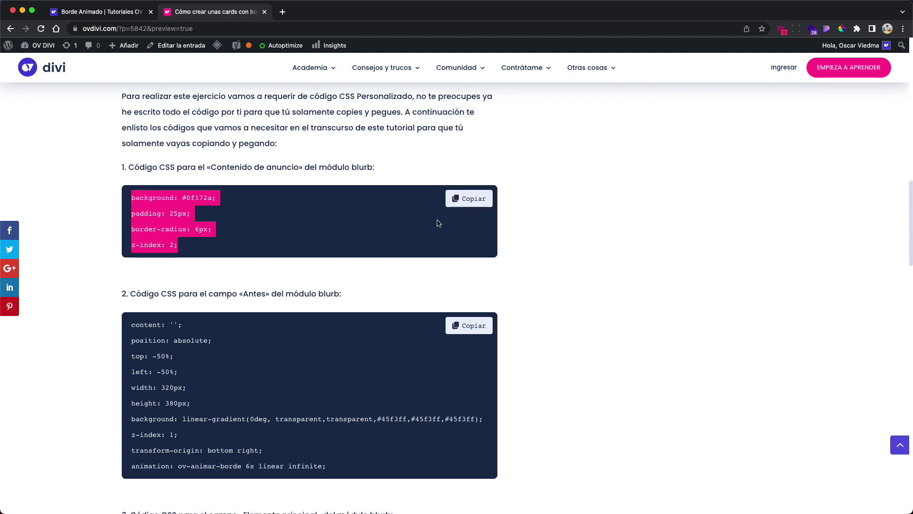
click(460, 207)
click(460, 207)
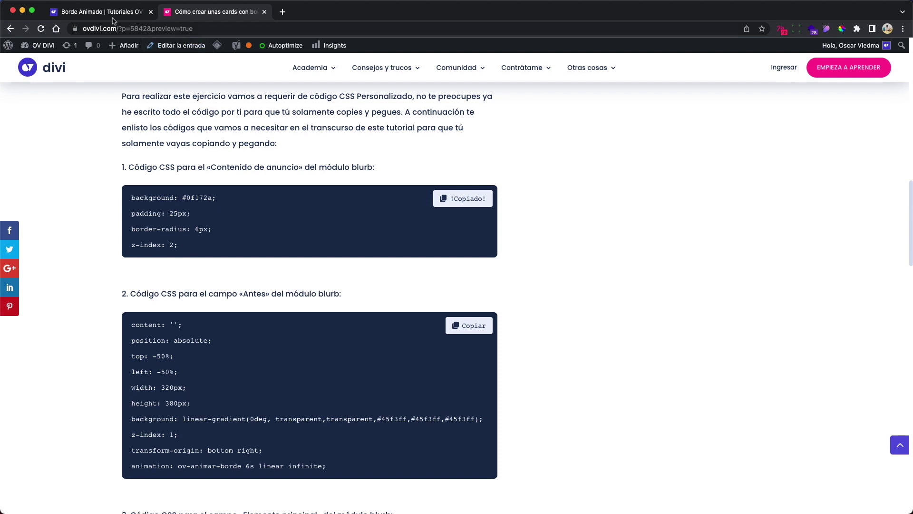
- Back in the Divi builder, paste the copied CSS (background #0f172a, padding 25px, border-radius 6px, z-index 2) into the Contenido de anuncio field
key(super+1)
scroll(623, 279, down, 5)
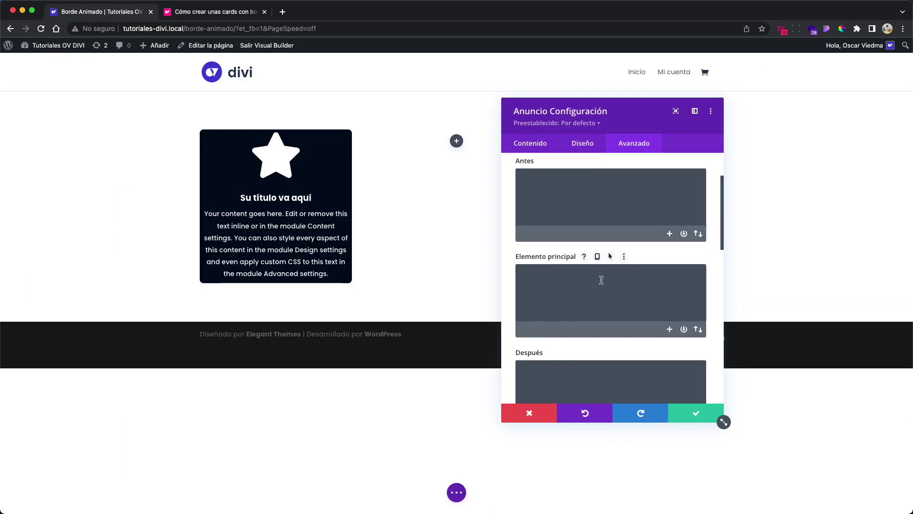
scroll(602, 286, down, 6)
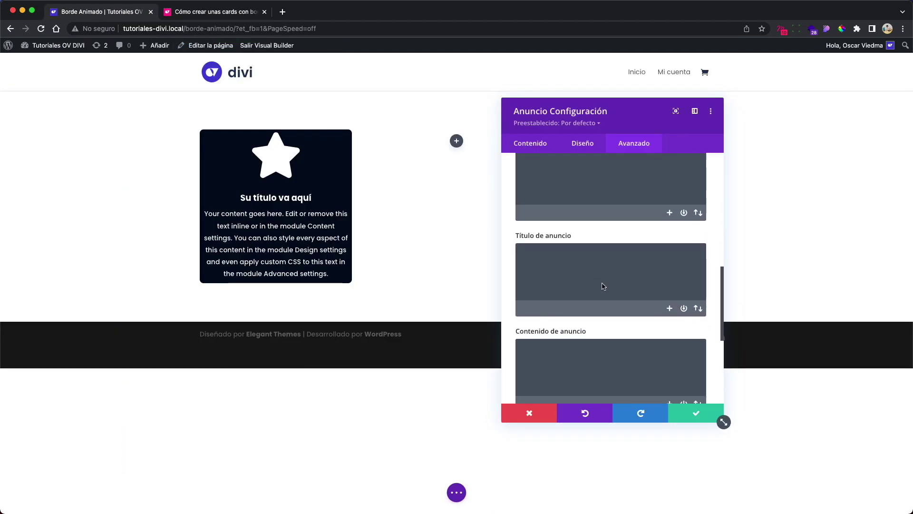
click(593, 285)
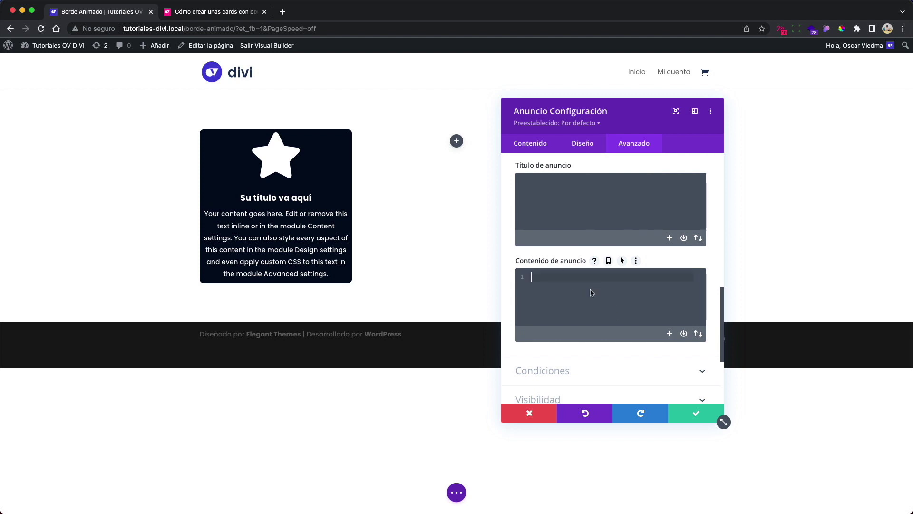
key(super+v)
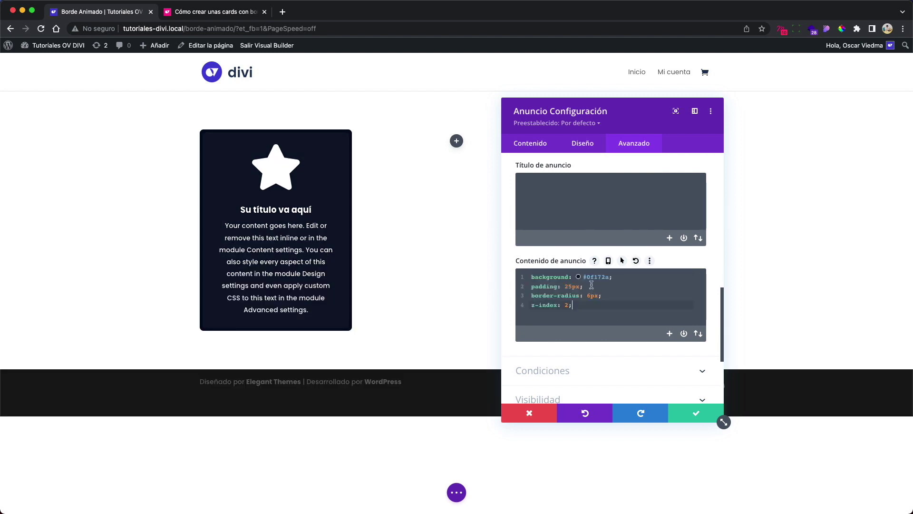
drag(613, 277, 516, 277)
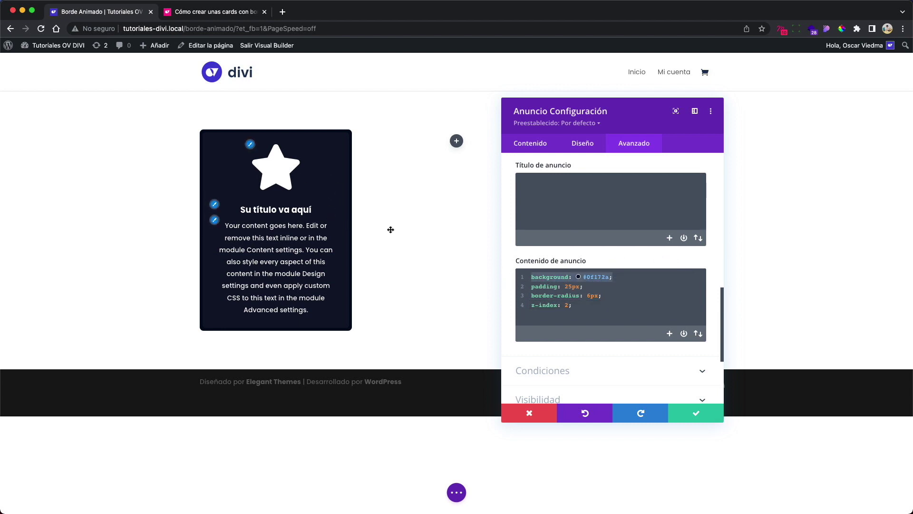
- Change the background colour in the Contenido de anuncio CSS to the lighter navy blue #1b2a4d
click(579, 277)
click(651, 330)
mouse_move(652, 329)
mouse_down()
mouse_move(640, 312)
mouse_move(652, 324)
mouse_up()
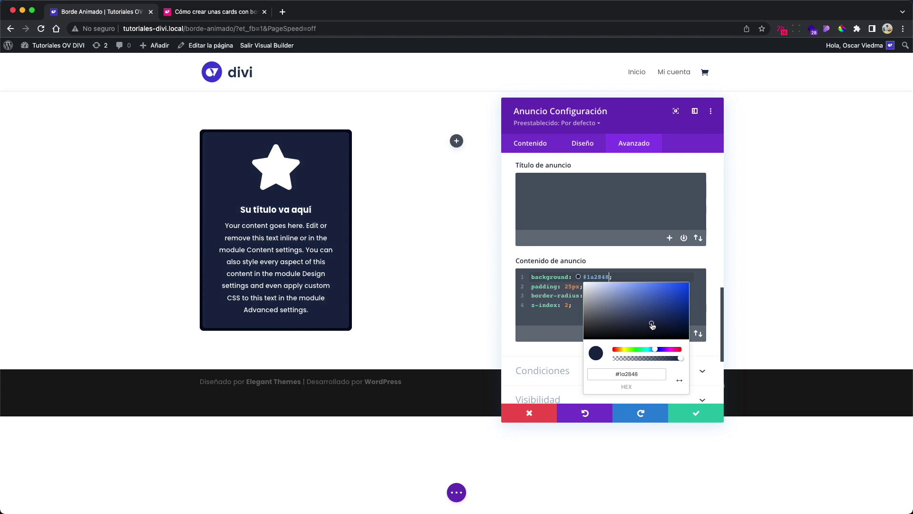
click(329, 175)
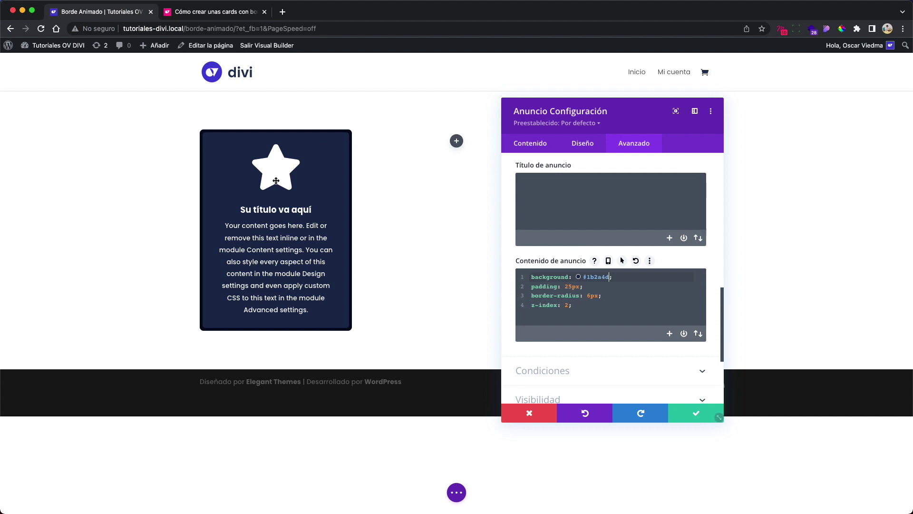
- Review the background, padding, border-radius and z-index lines of the Contenido de anuncio CSS against the card preview
drag(626, 278, 521, 277)
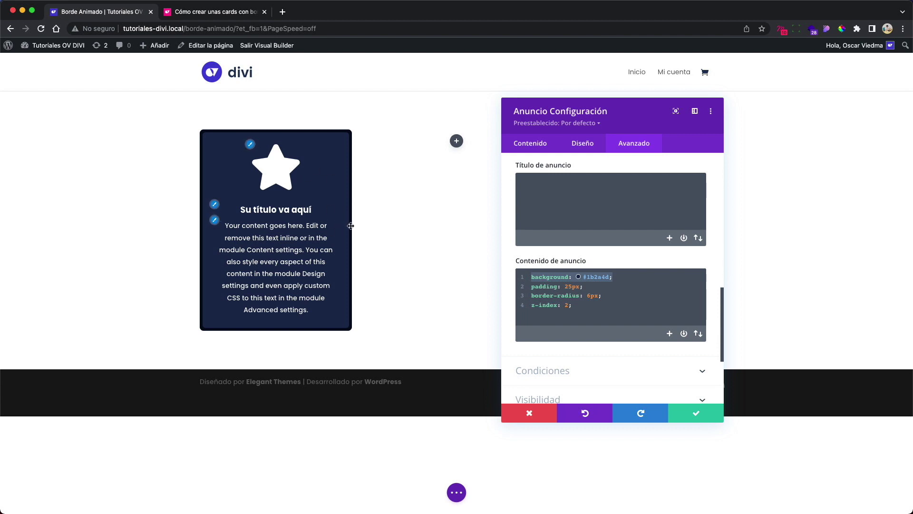
drag(588, 287, 527, 286)
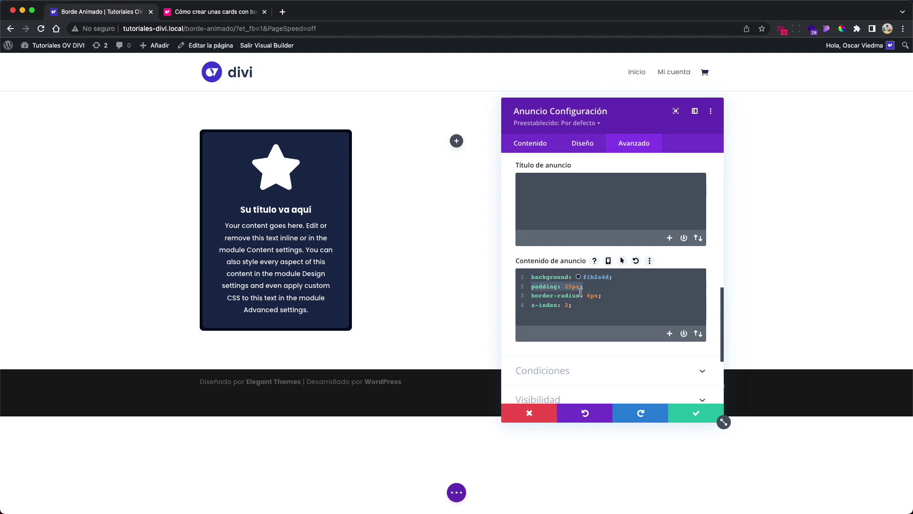
drag(604, 296, 529, 295)
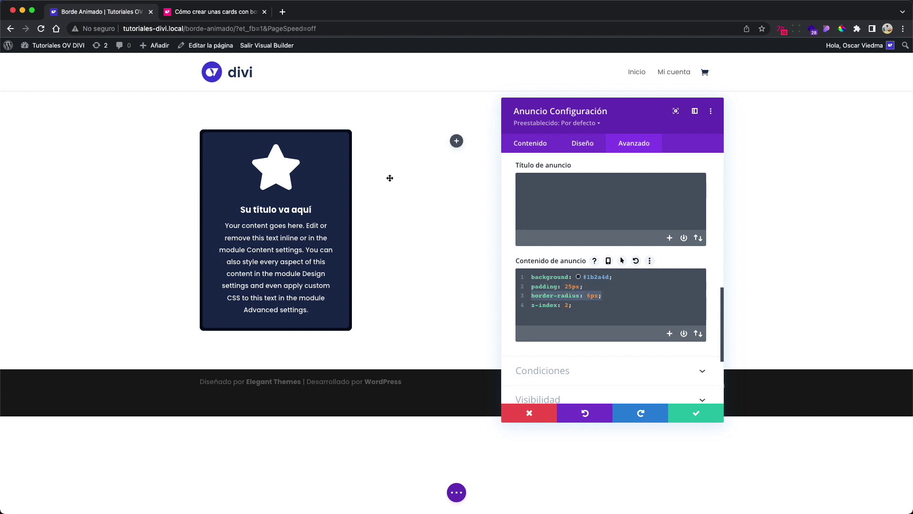
drag(574, 304, 517, 308)
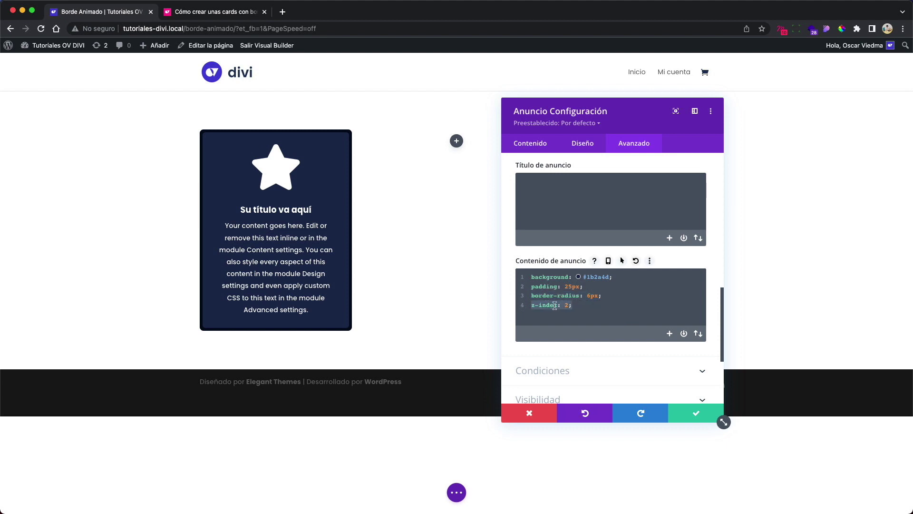
click(573, 305)
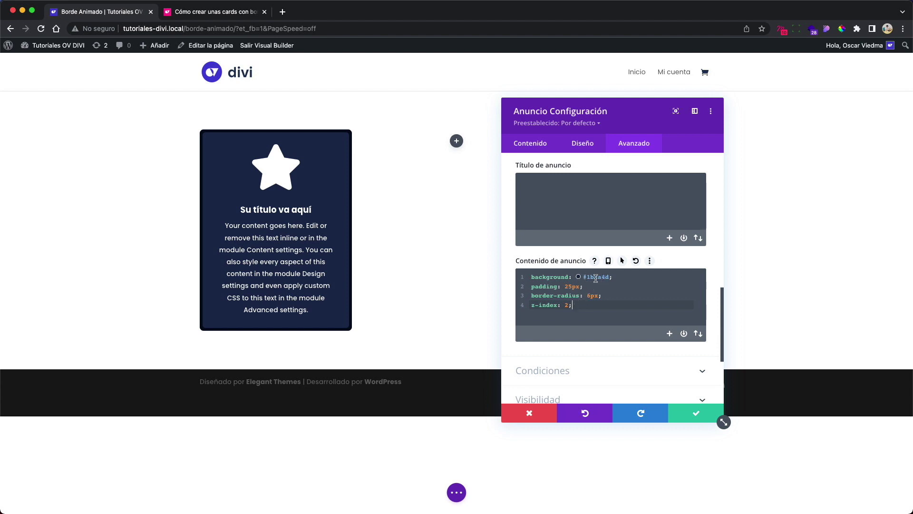
click(578, 277)
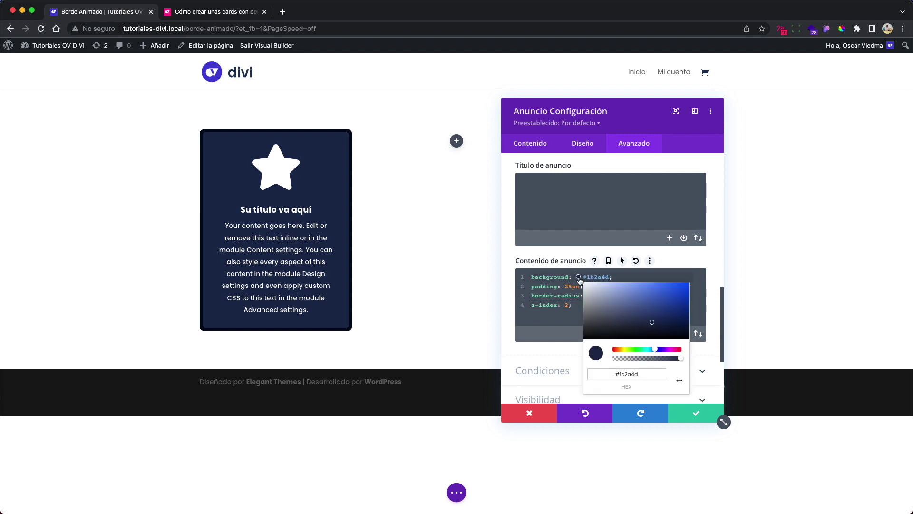
click(574, 286)
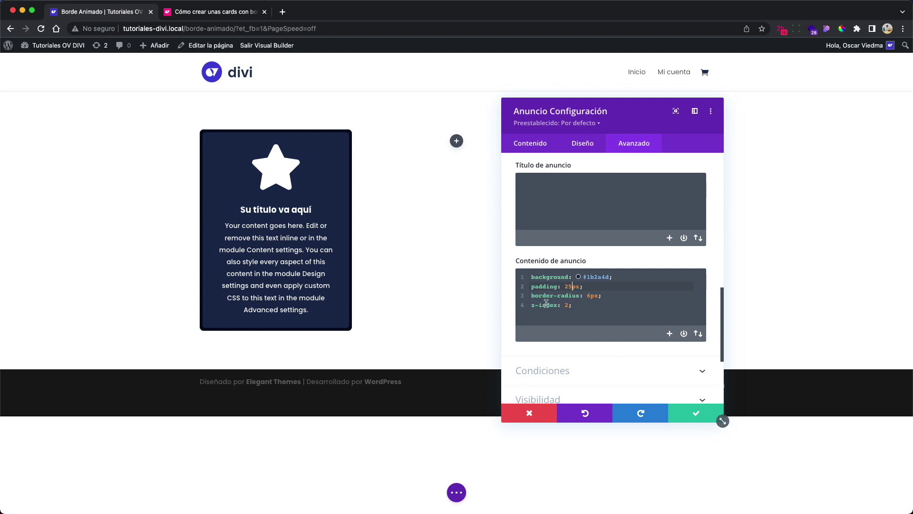
drag(581, 286, 517, 292)
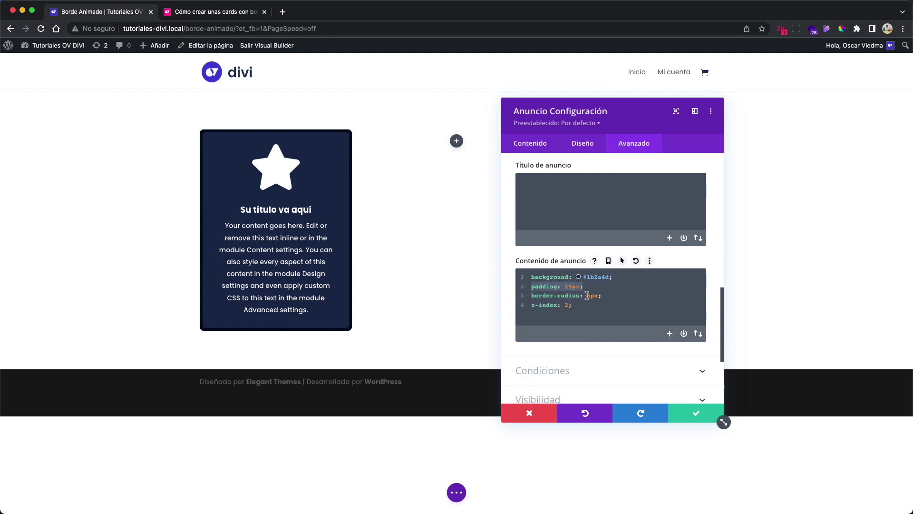
- Switch to the ovdivi.com tutorial article and copy its second CSS block, the one for the «Antes» field
click(232, 13)
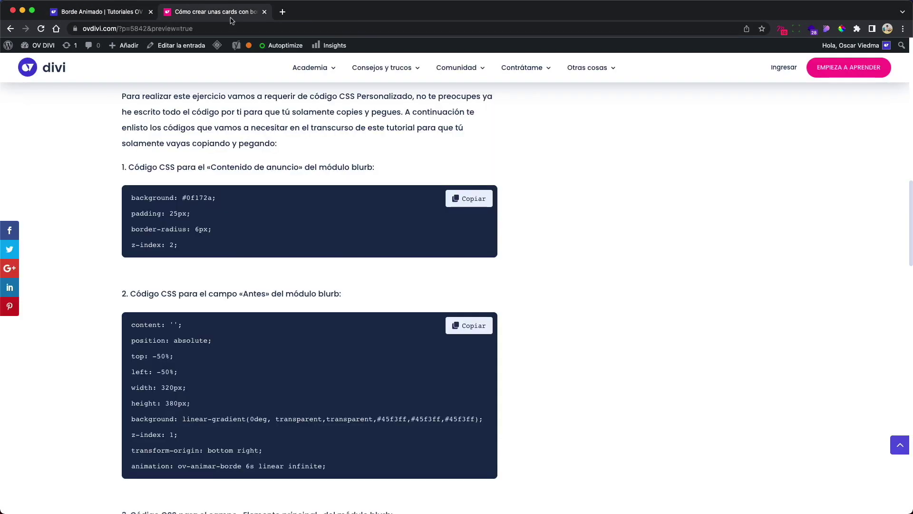
scroll(372, 235, down, 1)
scroll(372, 235, down, 5)
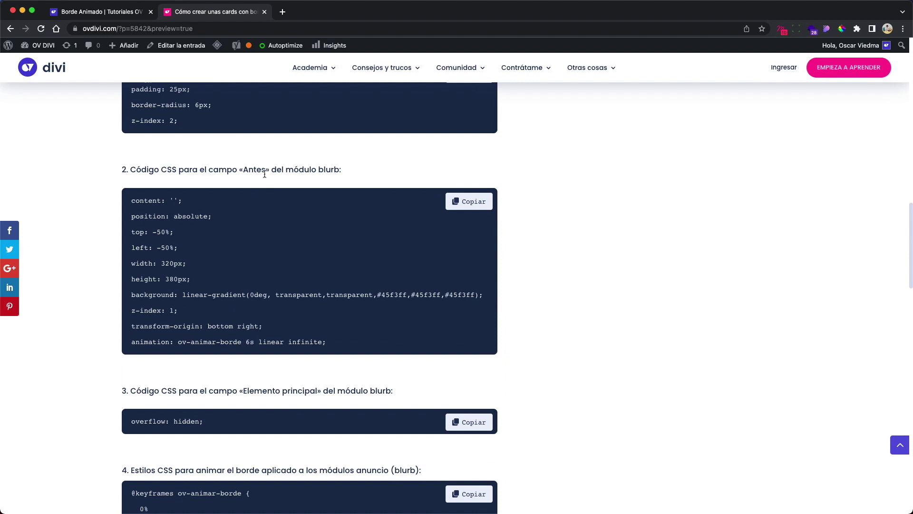
click(485, 204)
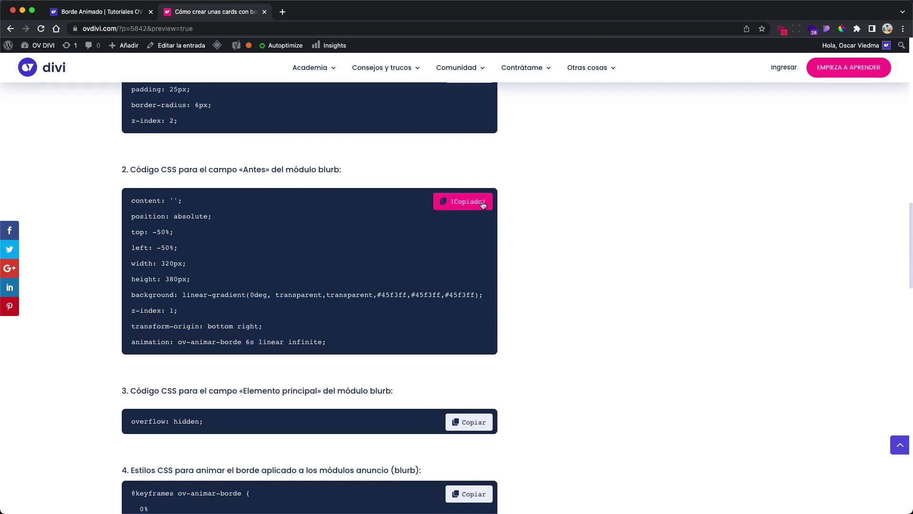
- Back in the Divi builder, paste the copied gradient and ov-animar-borde animation CSS into the module's Antes field
click(114, 13)
scroll(681, 239, up, 4)
scroll(681, 239, up, 7)
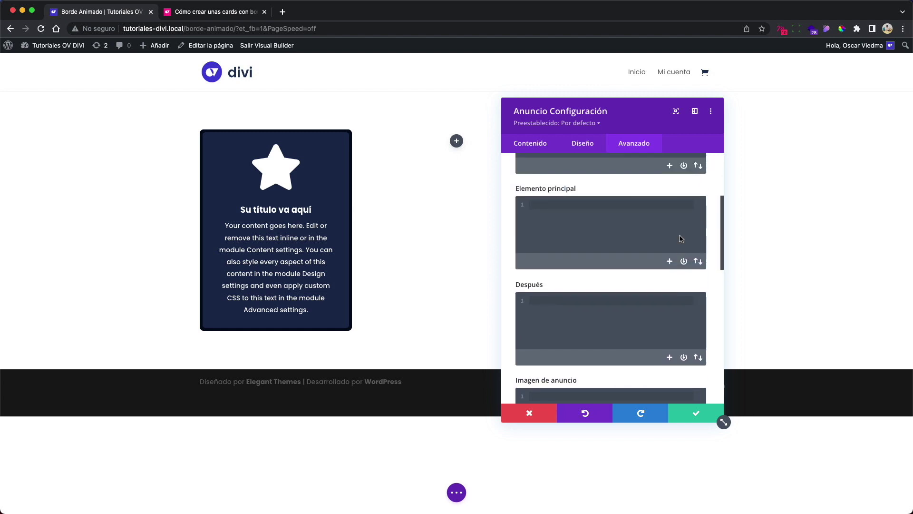
click(588, 252)
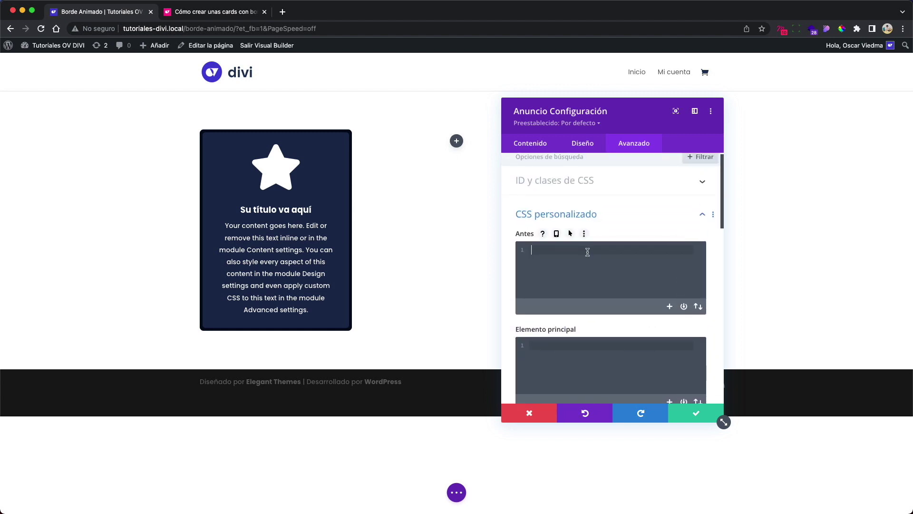
key(cmd+v)
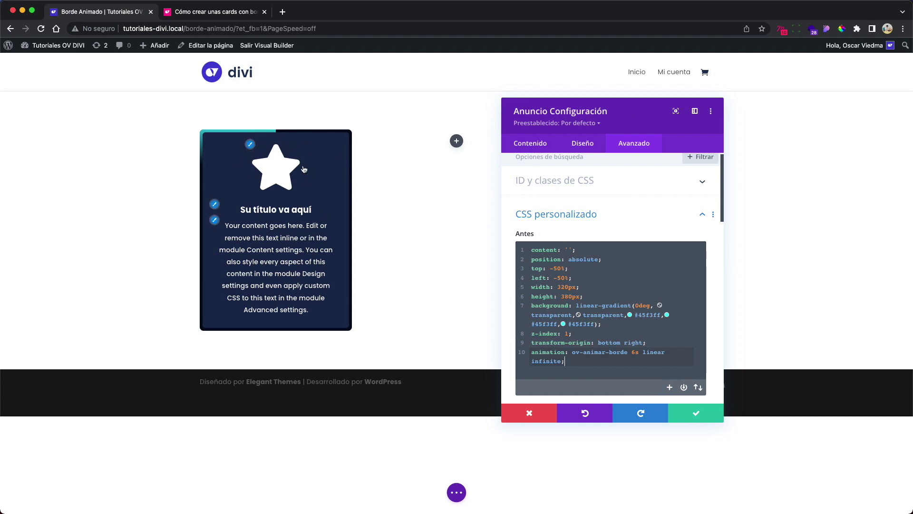
- Compare the Contenido de anuncio CSS with the Antes code and examine the latter's top, left, width and height lines
scroll(611, 334, down, 15)
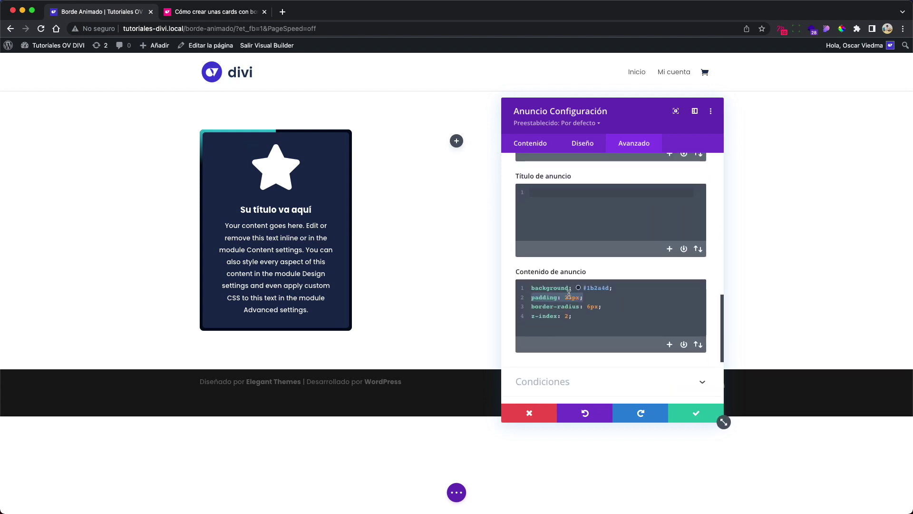
scroll(578, 300, up, 3)
scroll(578, 303, up, 6)
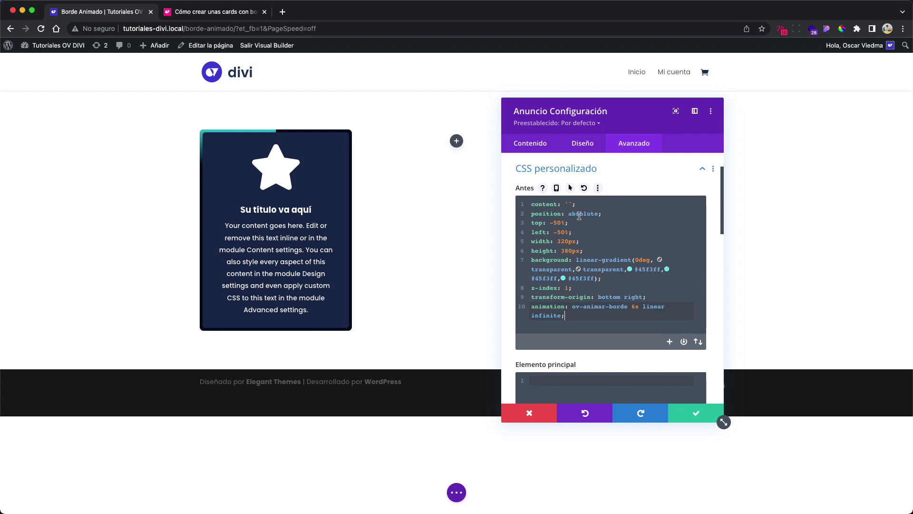
drag(549, 223, 568, 232)
drag(577, 233, 529, 225)
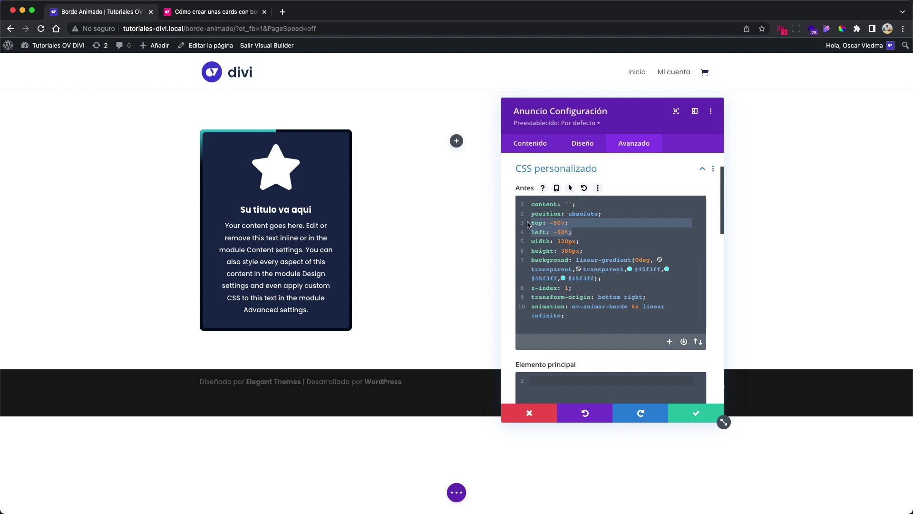
click(565, 242)
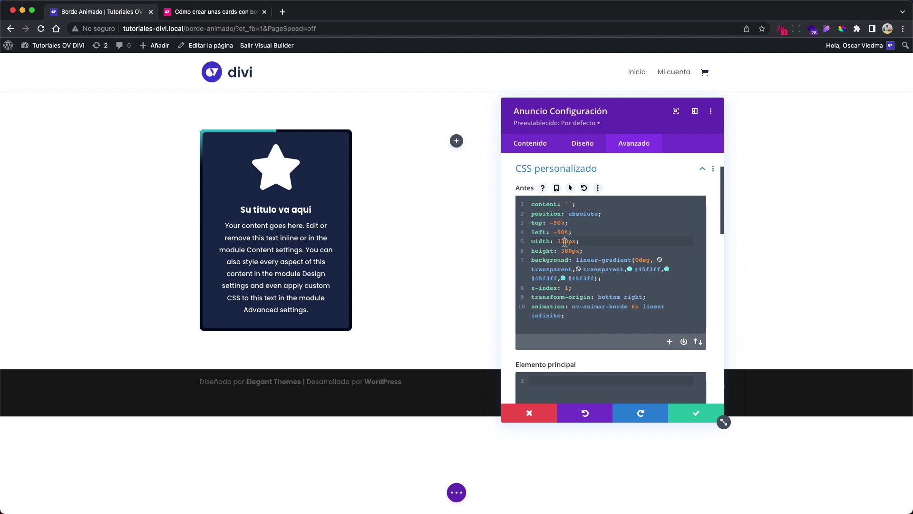
triple_click(569, 252)
double_click(569, 251)
drag(589, 252, 522, 242)
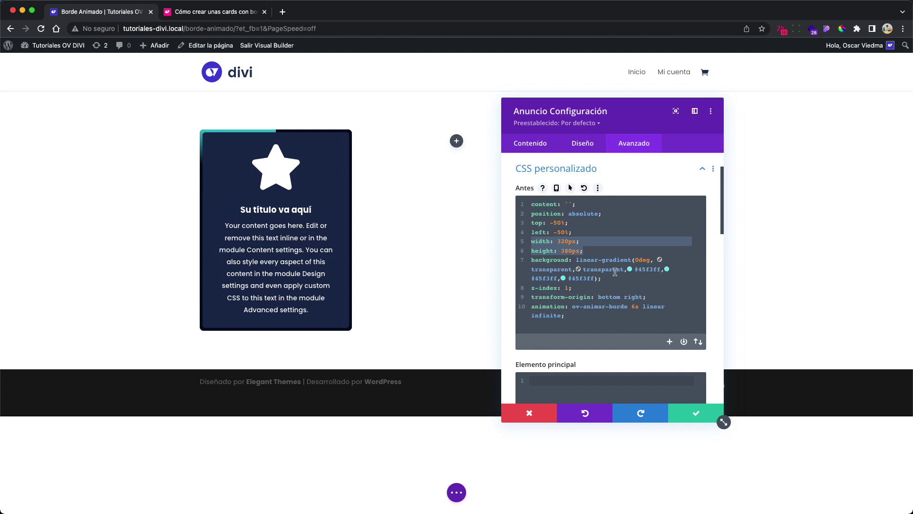
- Examine the gradient colours, z-index, transform-origin and ov-animar-borde animation lines in the Antes code
click(643, 270)
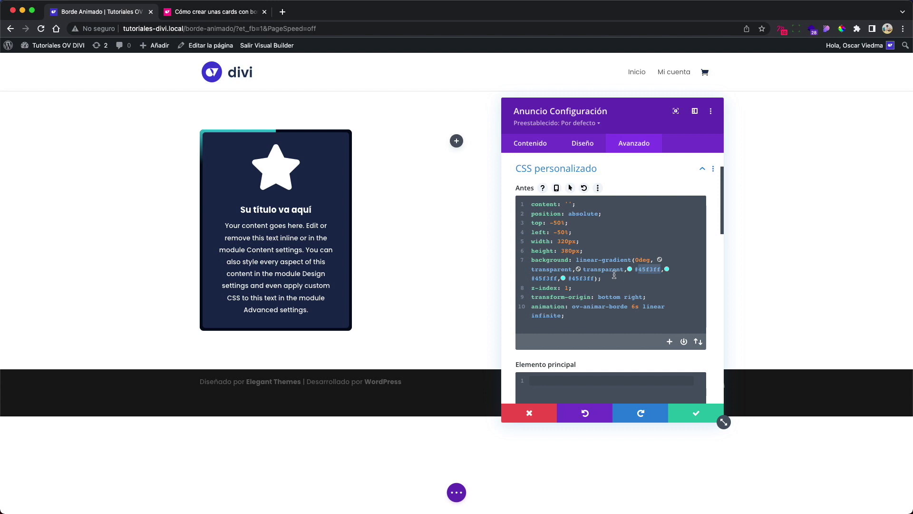
scroll(585, 269, down, 5)
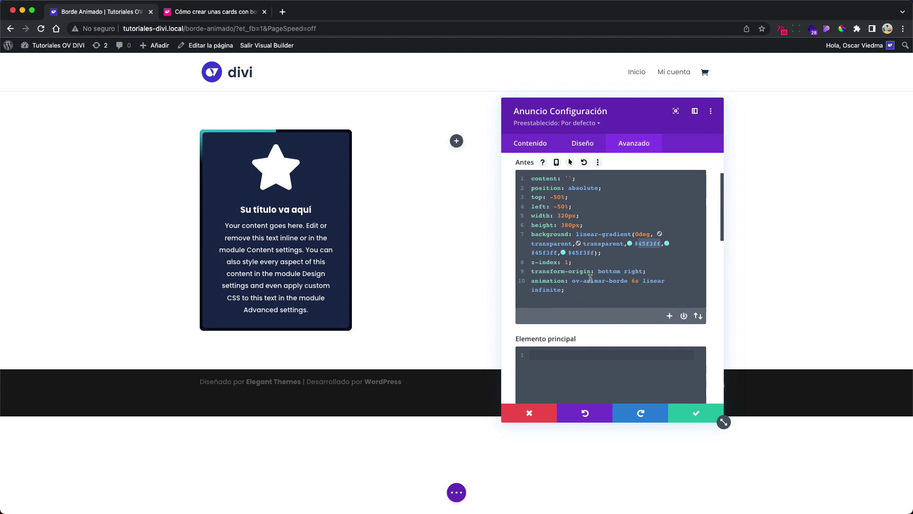
scroll(578, 288, up, 4)
scroll(577, 290, up, 1)
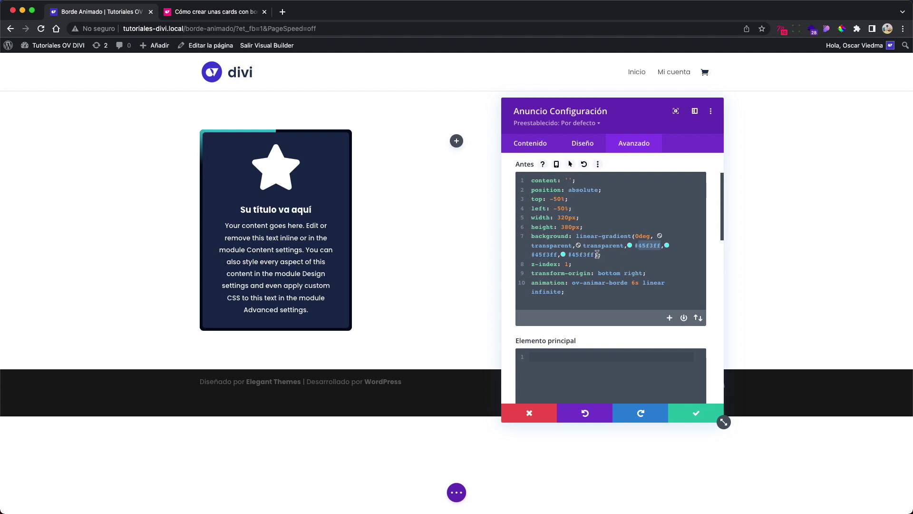
drag(572, 265, 543, 265)
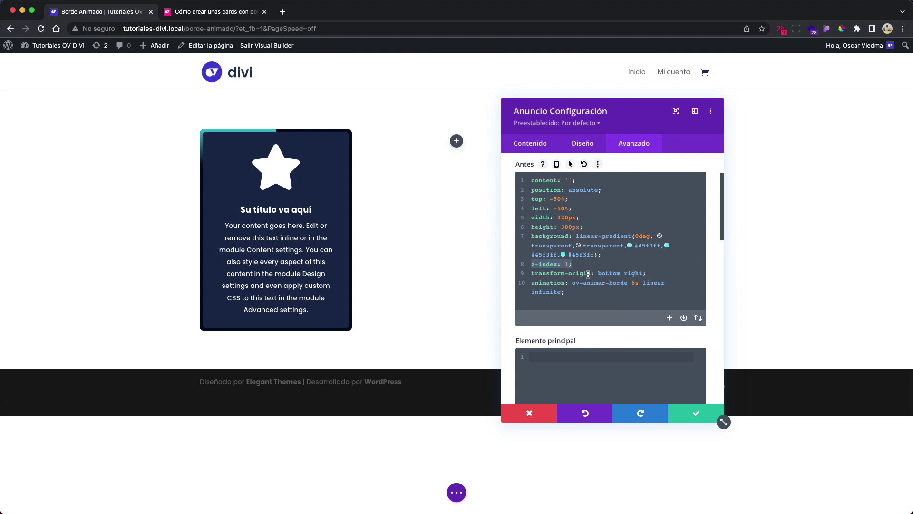
double_click(604, 274)
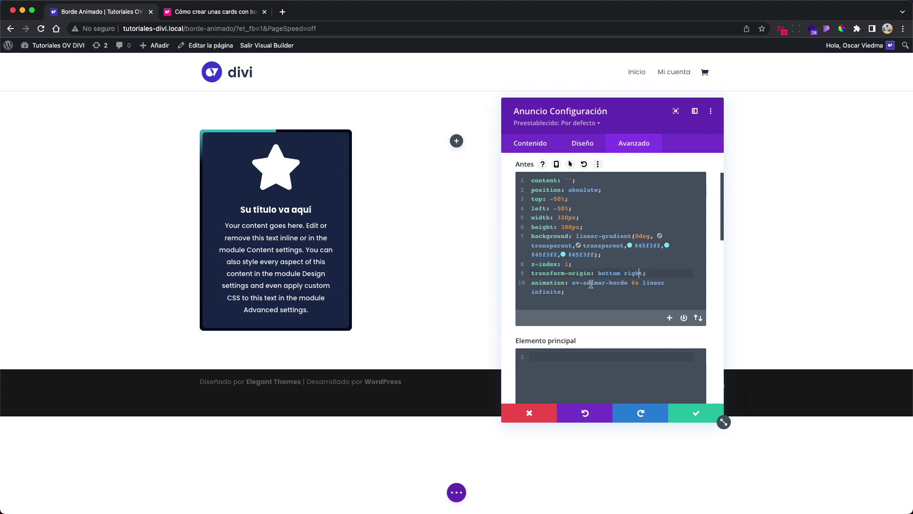
drag(627, 284, 586, 286)
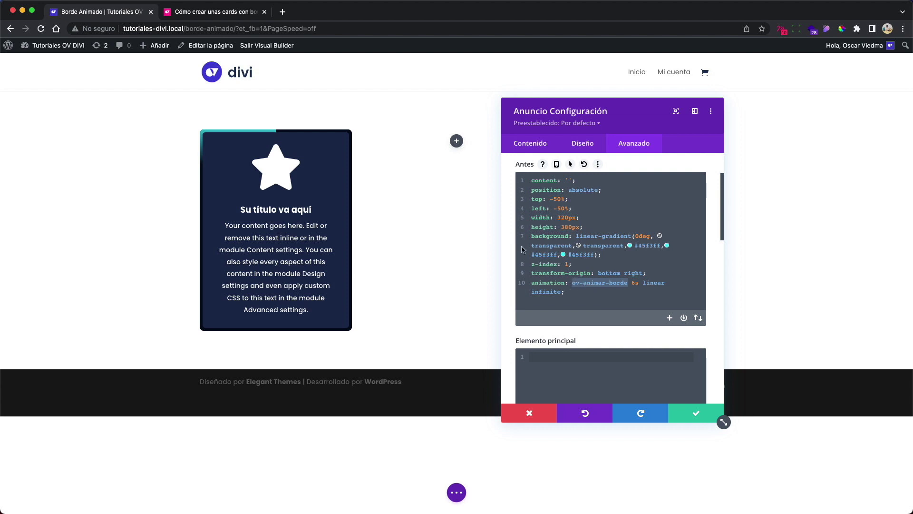
- Switch to the tutorial article and copy the third CSS block, overflow: hidden, for the «Elemento principal» field
click(227, 14)
scroll(447, 261, down, 1)
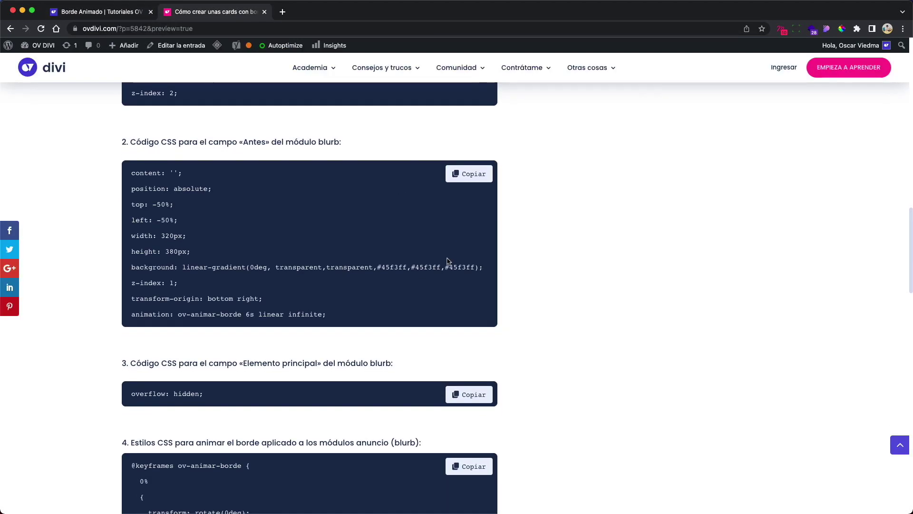
scroll(447, 261, down, 5)
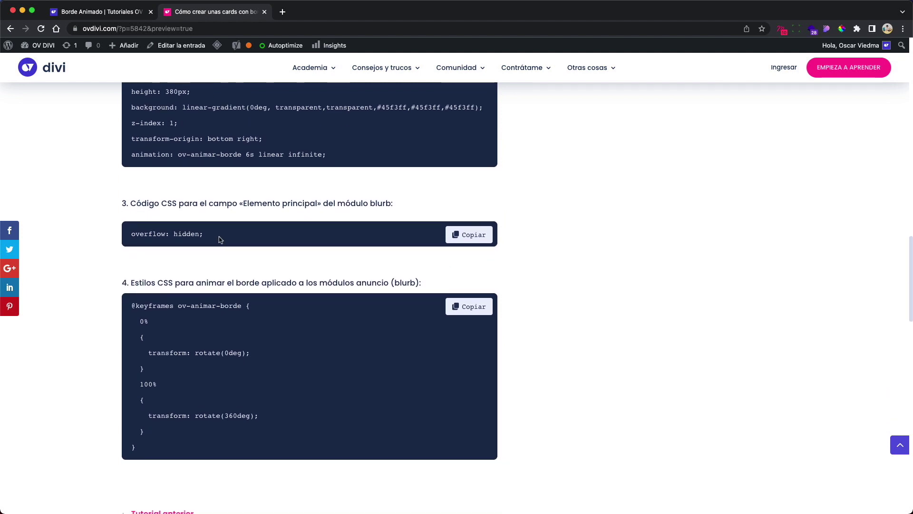
click(451, 238)
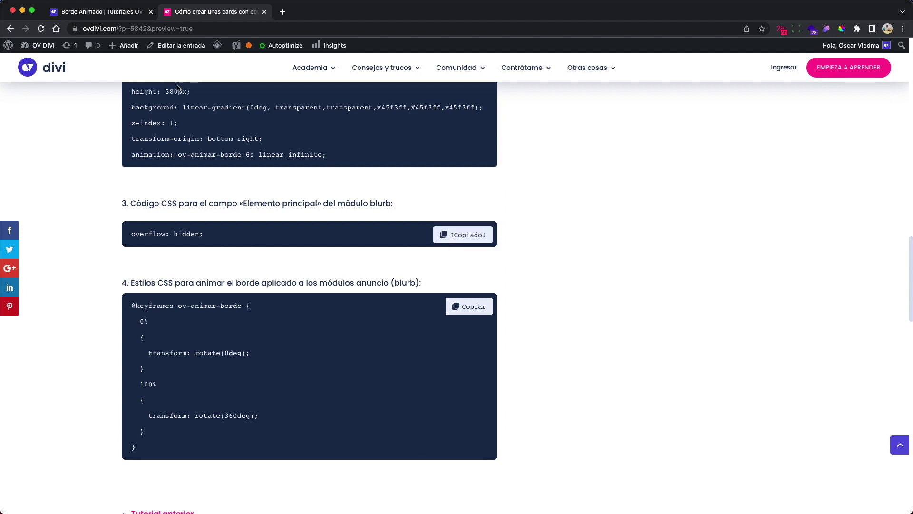
- Back in the builder, save the page and open tutoriales-divi.local/borde-animado/ in a new tab placed beside the builder's tab
click(119, 14)
scroll(630, 374, down, 3)
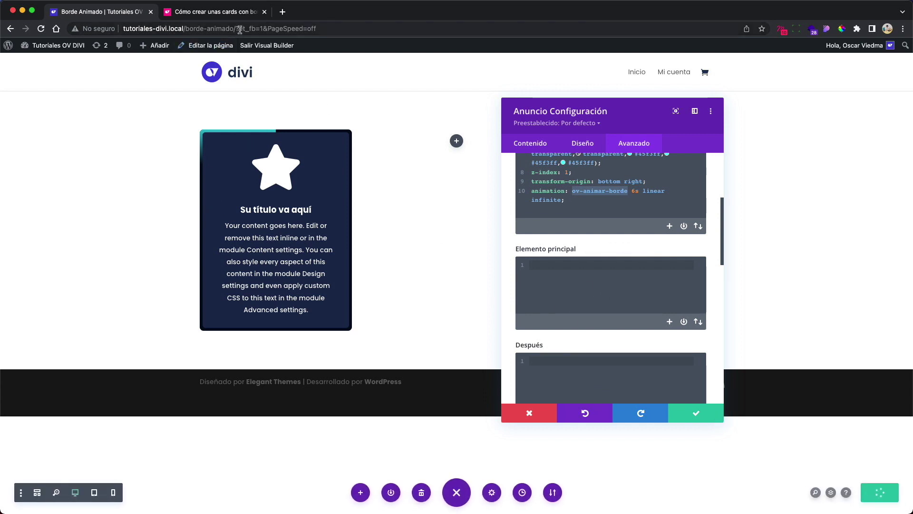
drag(236, 29, 96, 30)
key(ctrl+c)
click(283, 11)
key(ctrl+v)
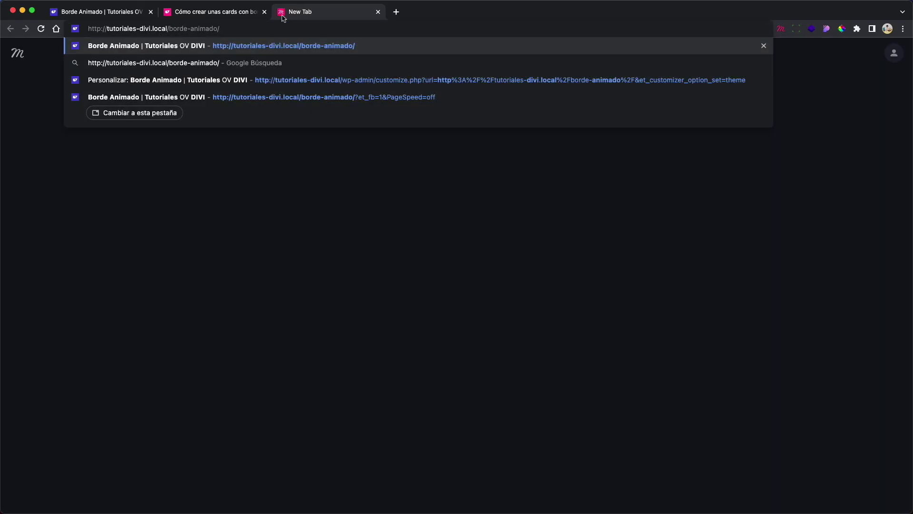
key(Return)
drag(286, 12, 214, 11)
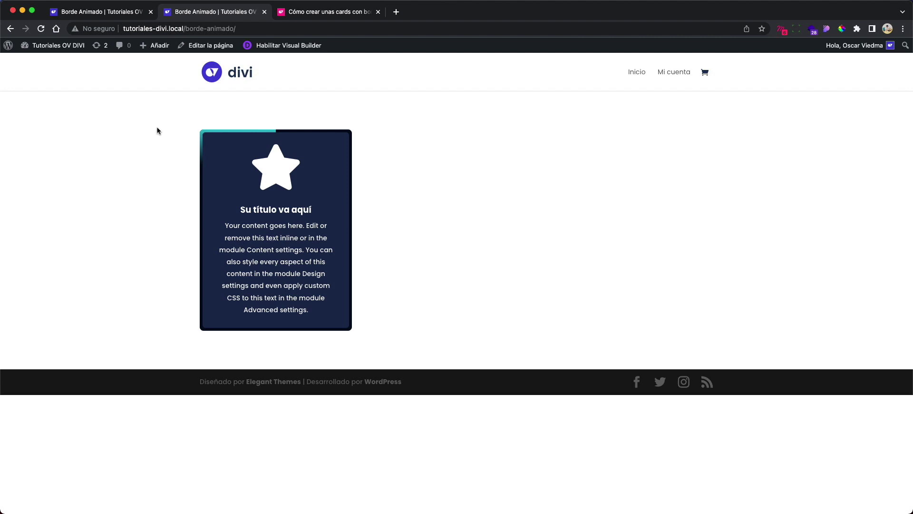
- Return to the tutorial article and copy the «Elemento principal» code, overflow: hidden, again
click(298, 18)
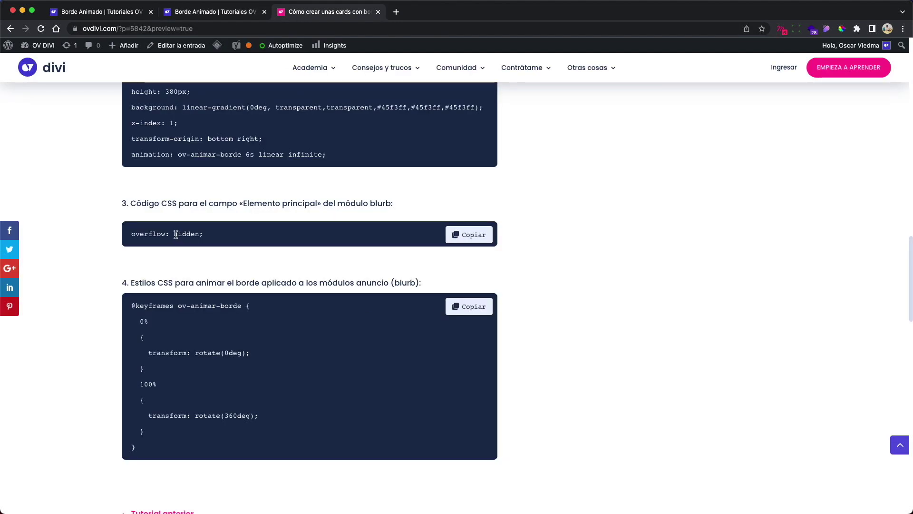
click(467, 241)
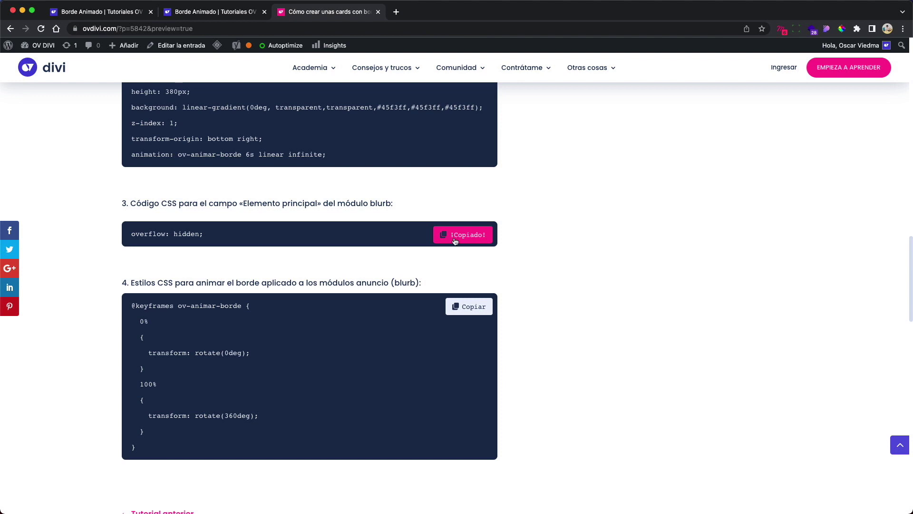
- Return to the builder and add the copied overflow: hidden; code to the Anuncio module's «Elemento principal» CSS field
click(467, 242)
click(96, 11)
click(533, 267)
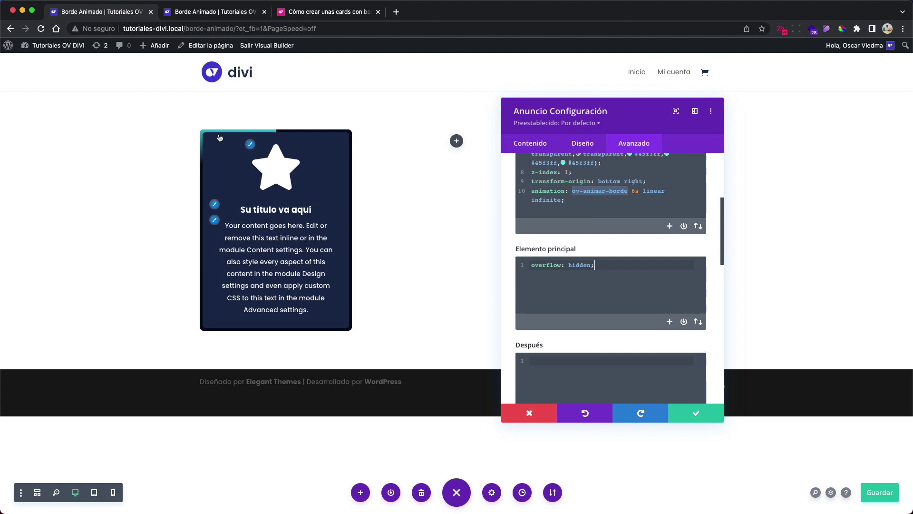
key(super+a)
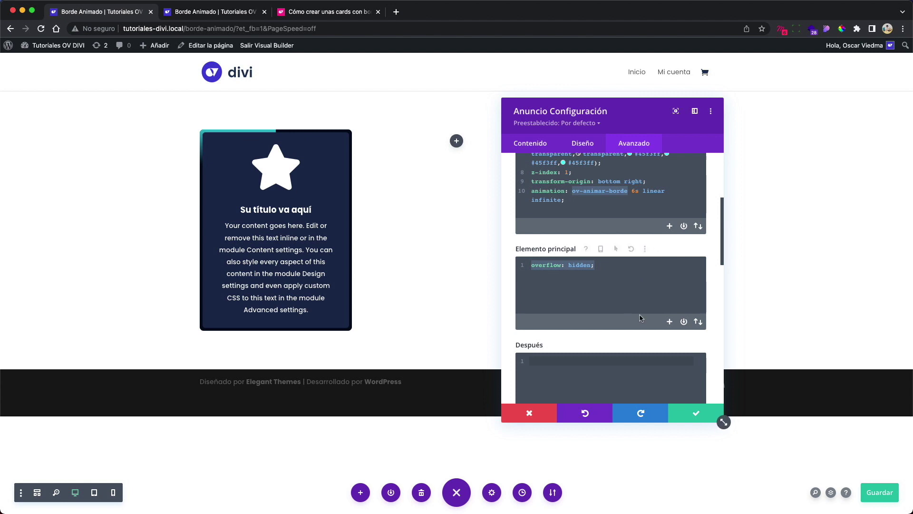
scroll(625, 300, up, 1)
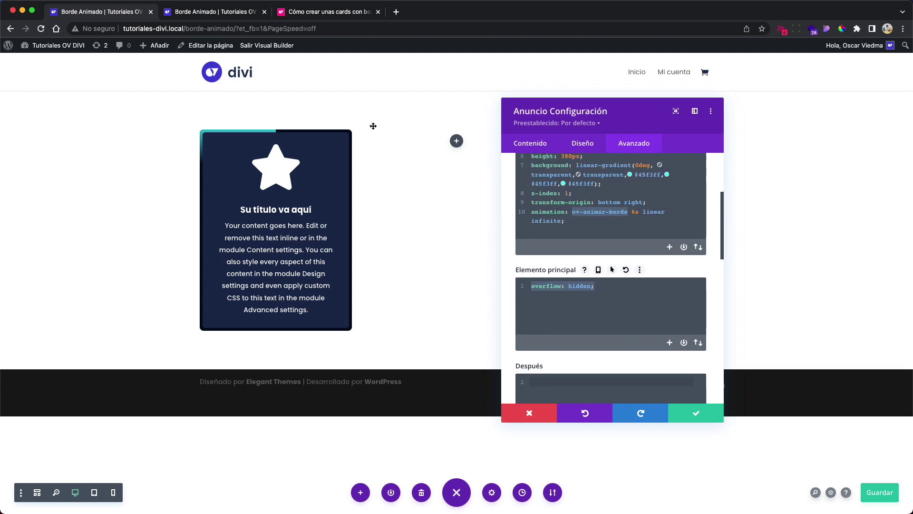
click(290, 14)
scroll(369, 219, down, 2)
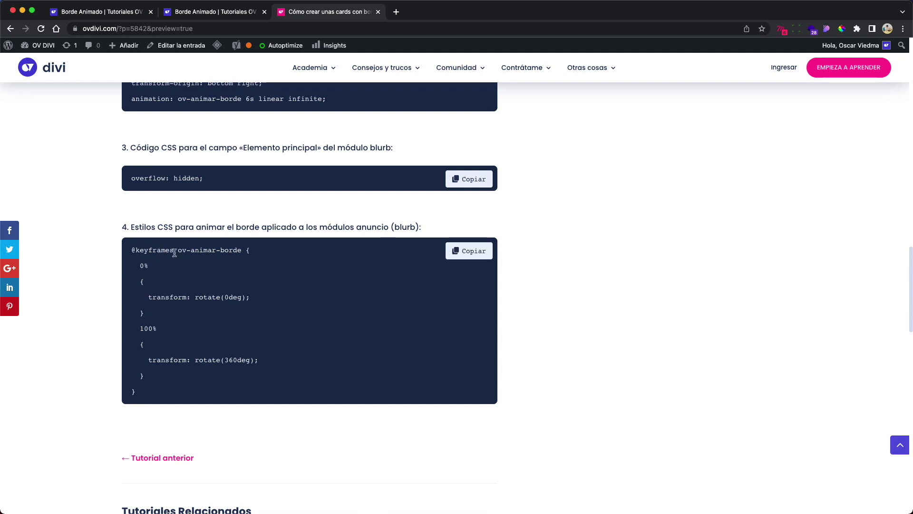
click(464, 251)
key(super+1)
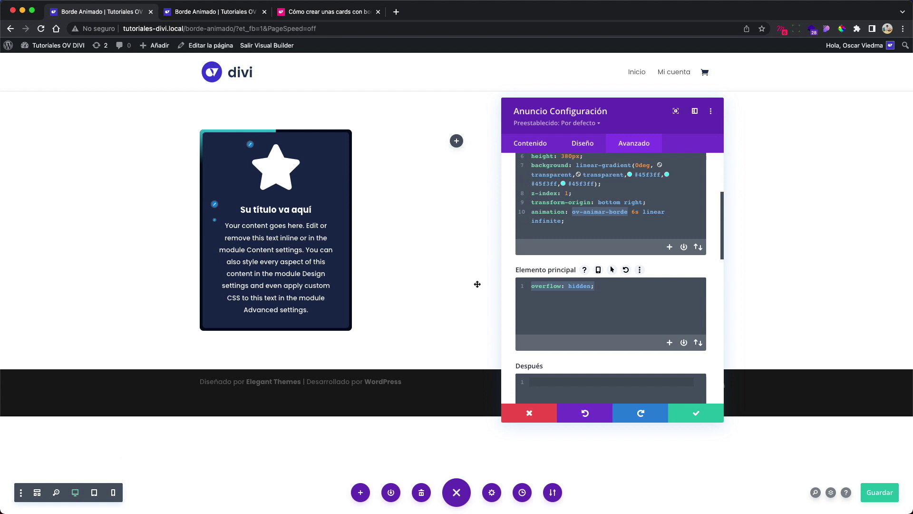
click(492, 493)
click(629, 135)
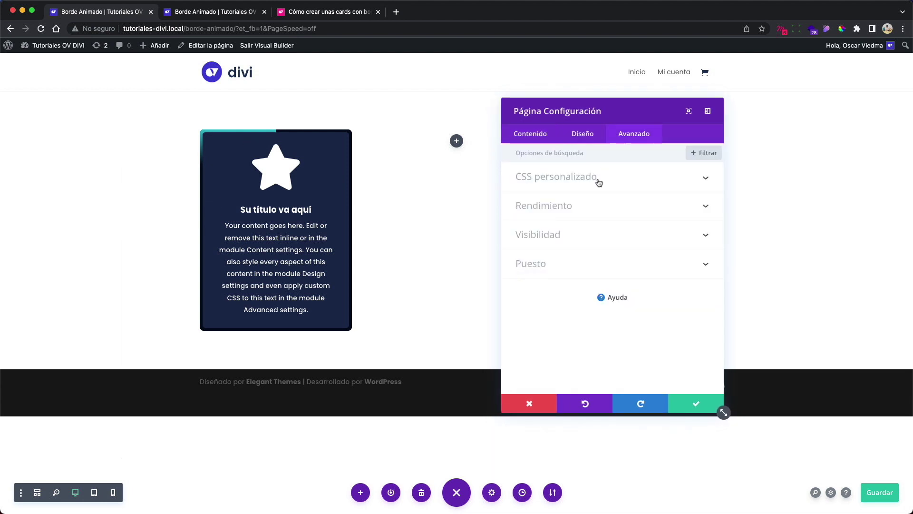
click(599, 183)
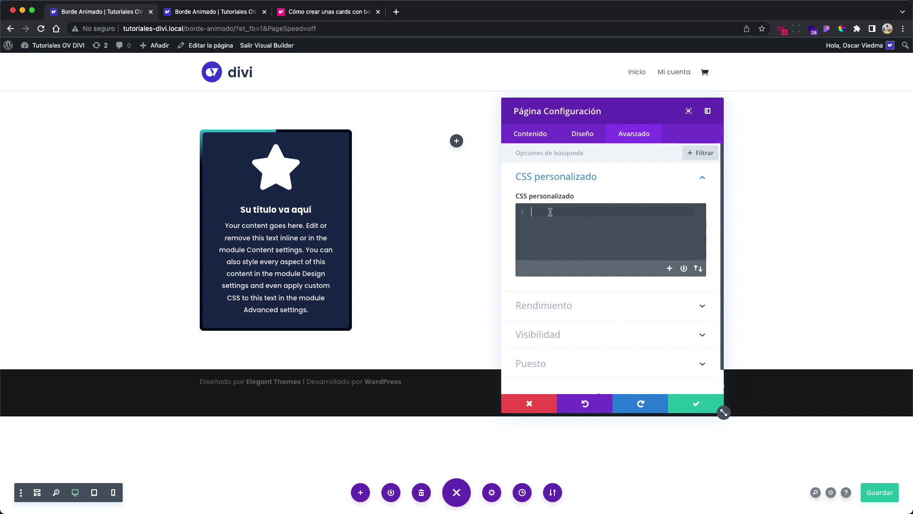
key(super+v)
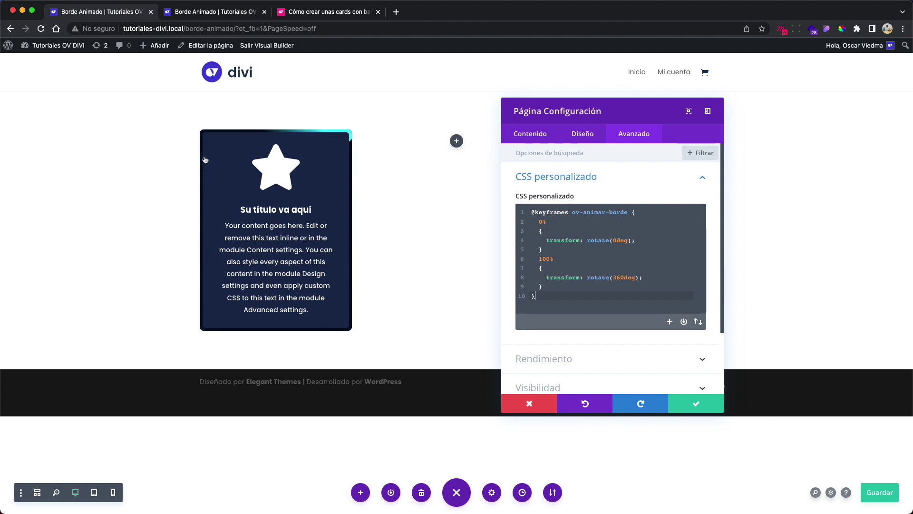
key(super+s)
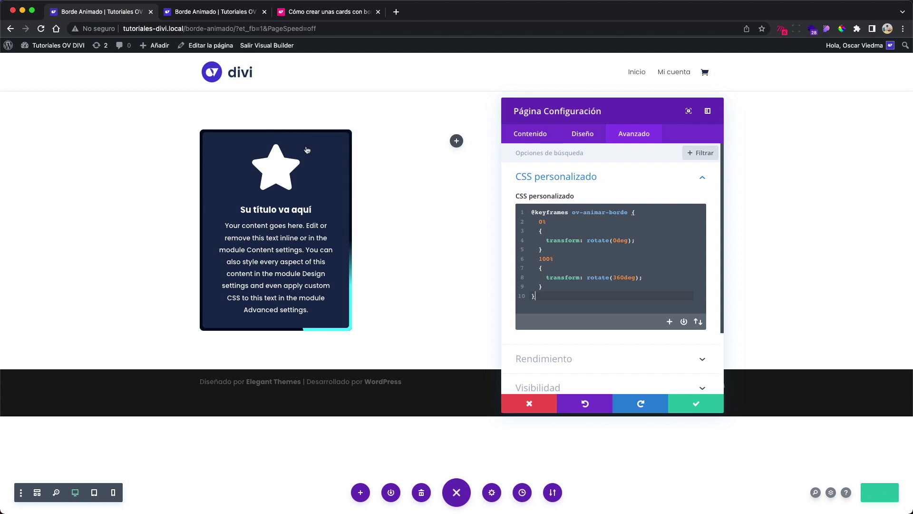
drag(628, 213, 573, 213)
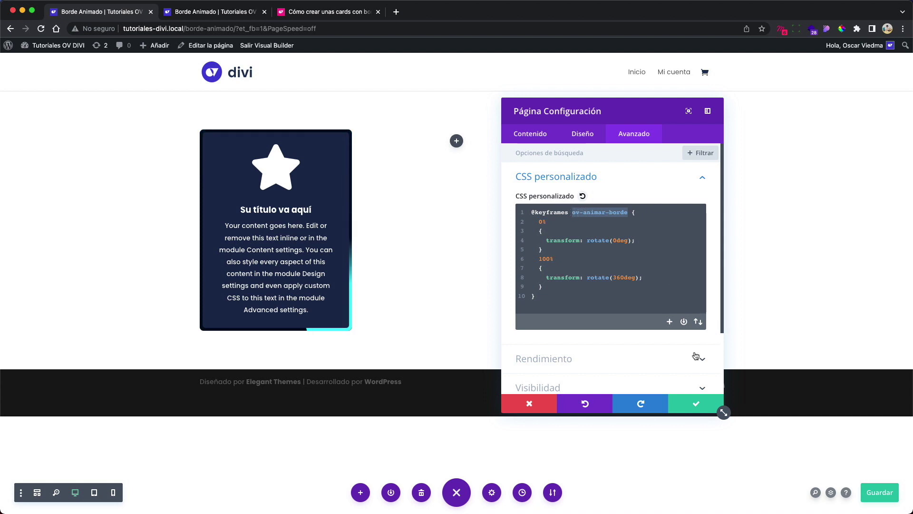
click(678, 396)
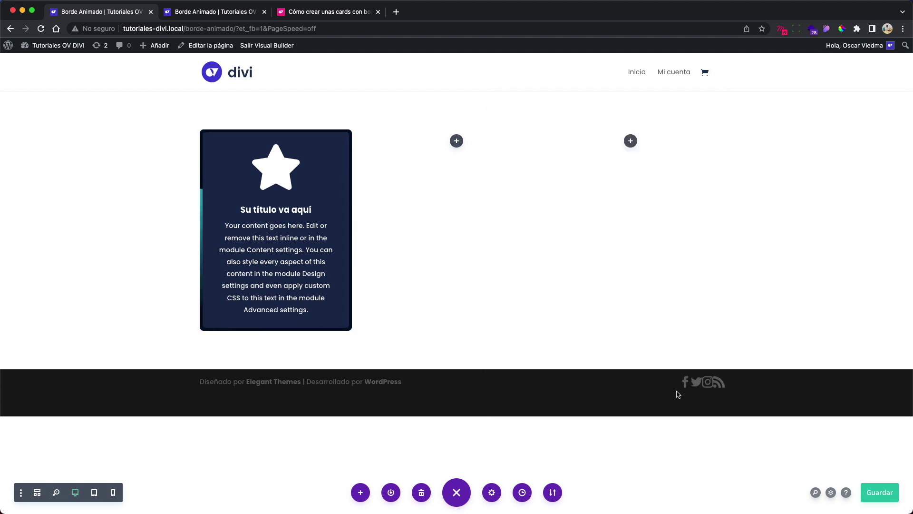
- Reopen the card's custom CSS and highlight the ov-animar-borde name in the Antes animation line
click(268, 172)
click(634, 143)
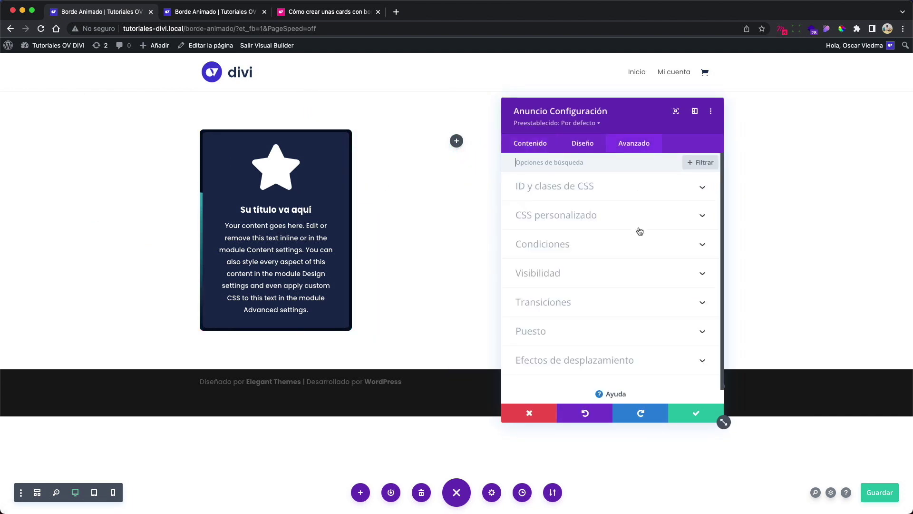
click(619, 217)
scroll(637, 257, down, 5)
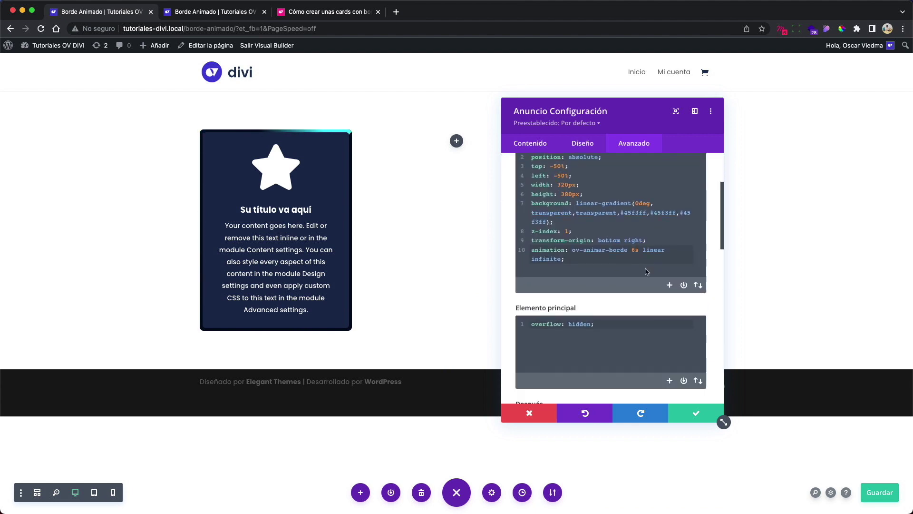
scroll(646, 268, up, 4)
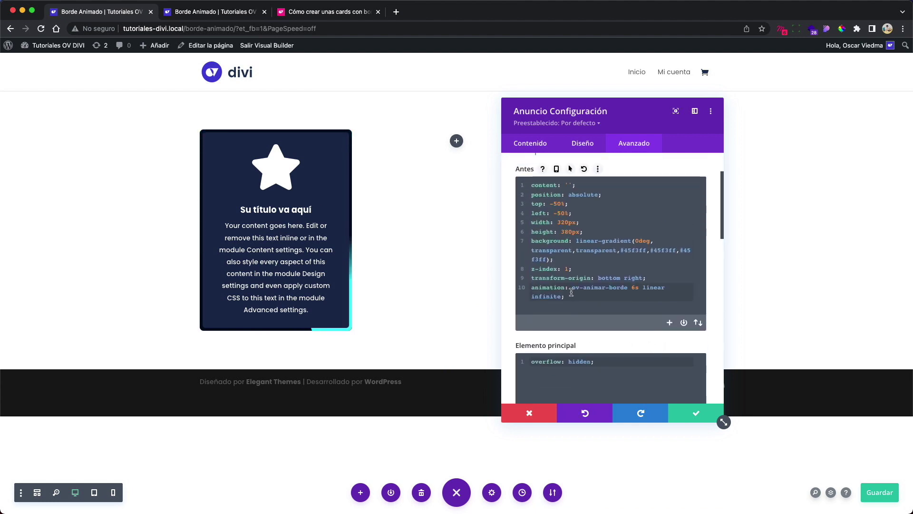
drag(572, 286, 628, 287)
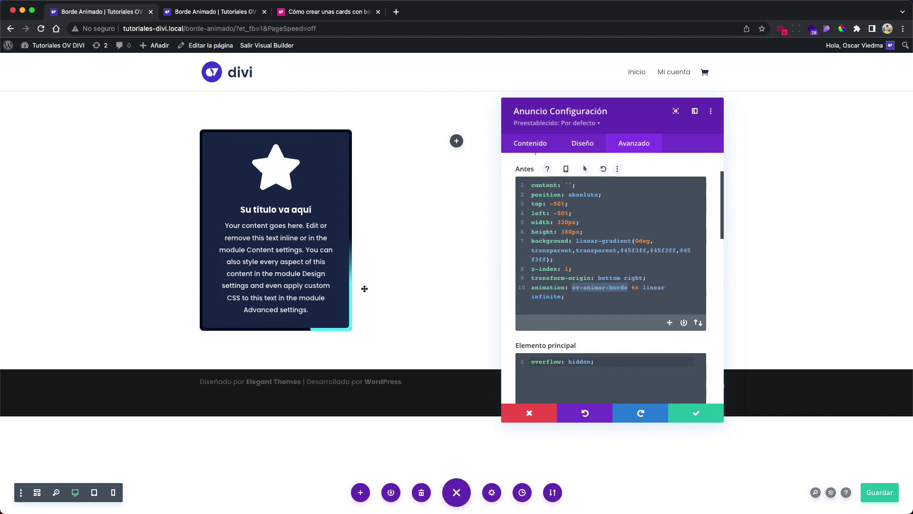
- Copy the complete Antes code of the card and paste it into its Después field
scroll(565, 274, down, 2)
scroll(565, 274, down, 1)
scroll(568, 280, up, 3)
scroll(573, 290, down, 3)
scroll(576, 301, up, 3)
drag(571, 330, 530, 217)
scroll(606, 293, down, 10)
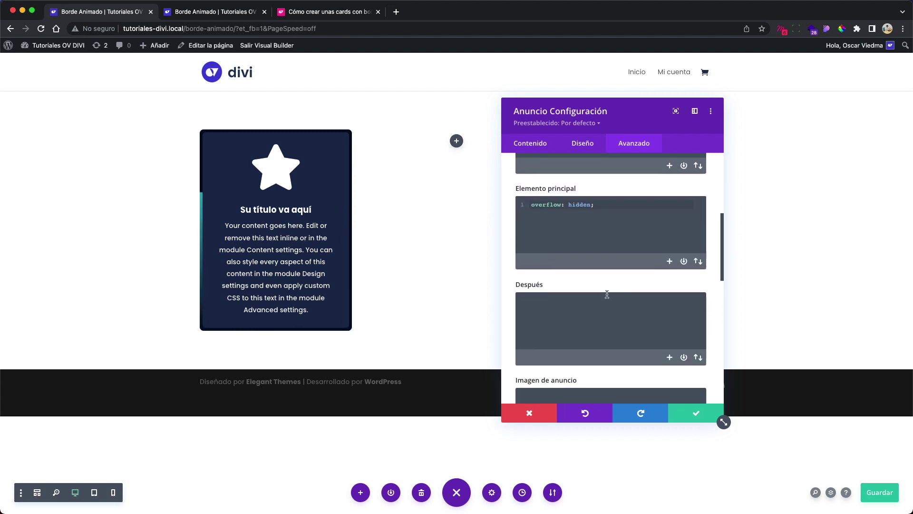
click(557, 268)
key(super+v)
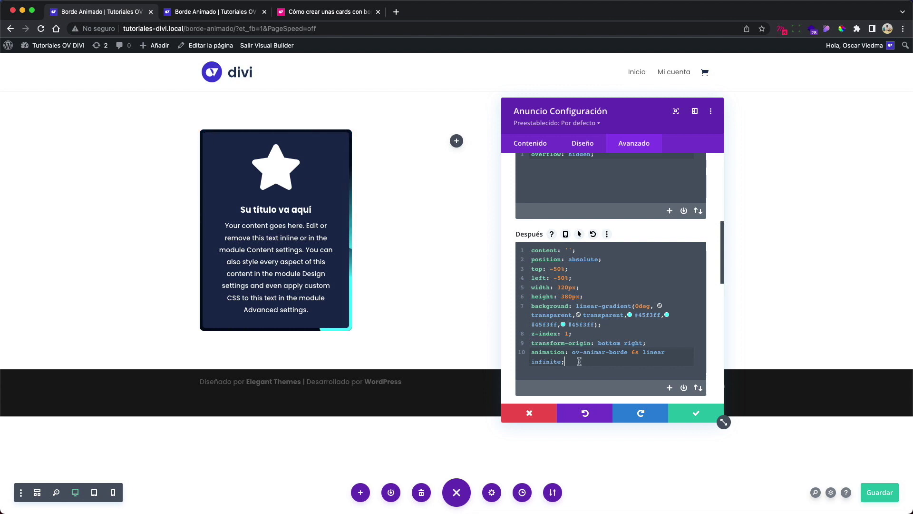
- Append animation-delay: 3s; to the Después code, save the page and check the border on the reloaded live page
key(Return)
text(animation-)
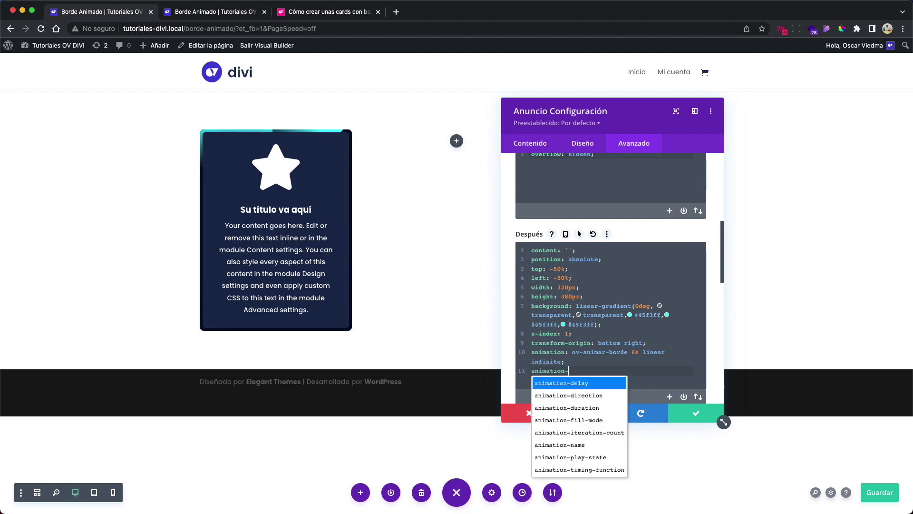
key(Return)
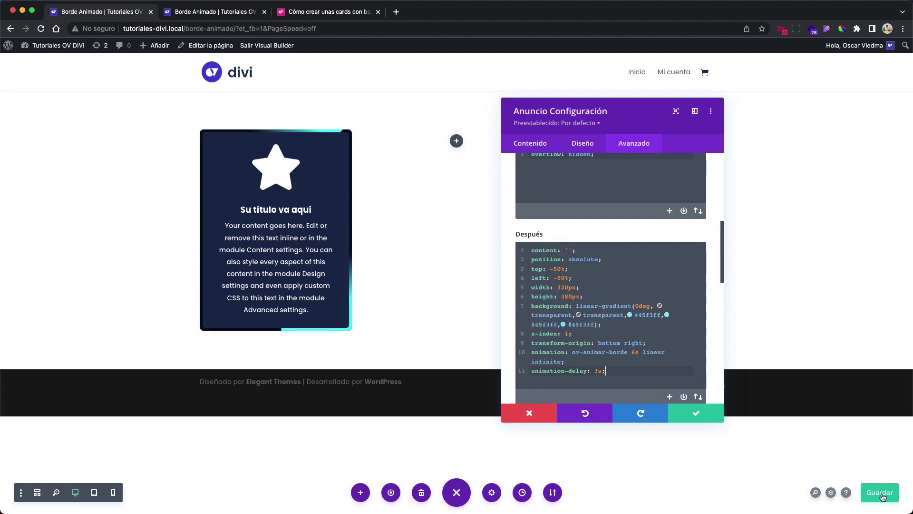
scroll(659, 343, down, 1)
scroll(659, 343, up, 1)
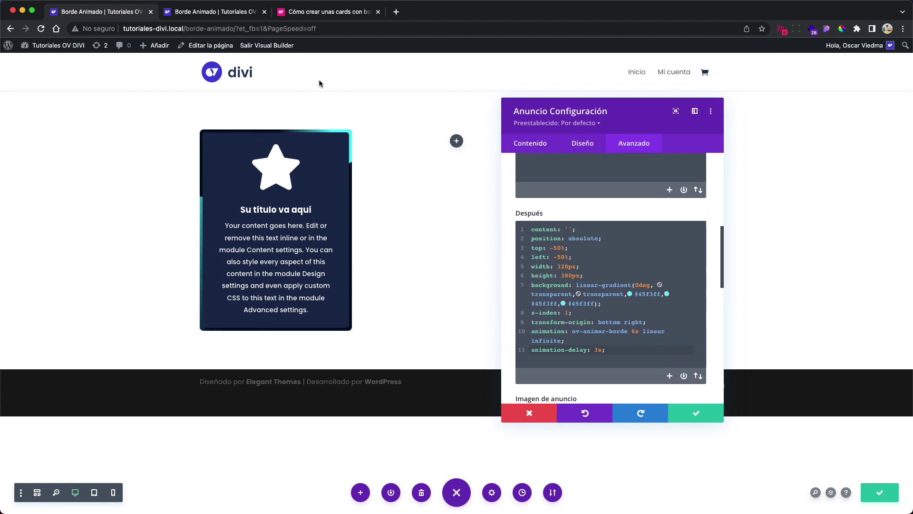
click(240, 14)
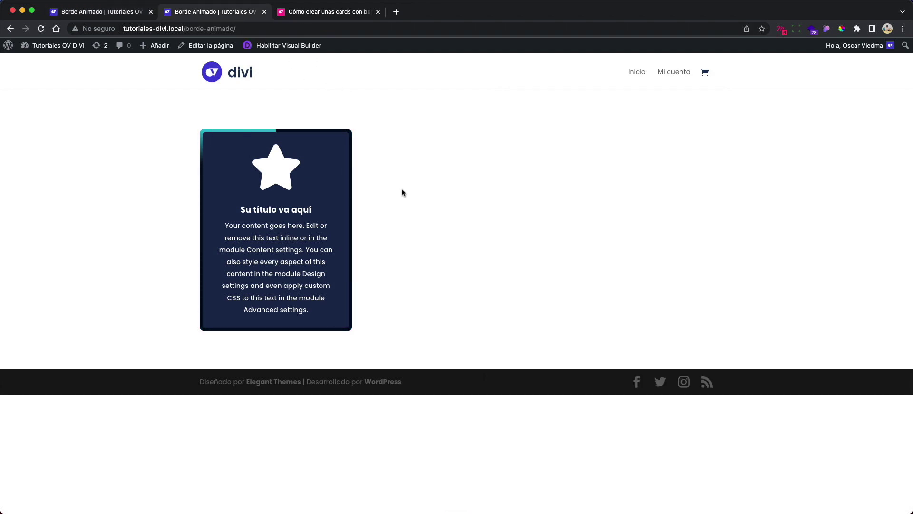
key(super+r)
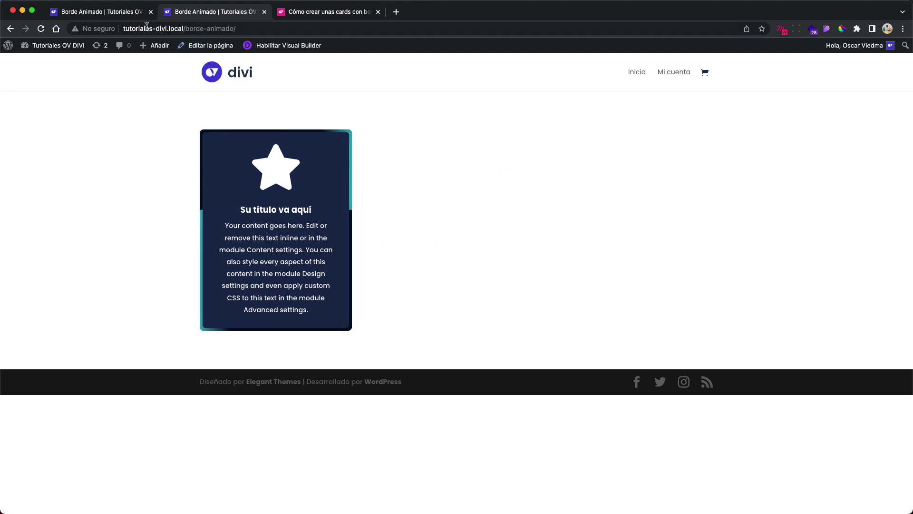
- Back in the builder, accept the module settings and duplicate the card, placing the copy in the second column
key(super+alt+Left)
click(696, 413)
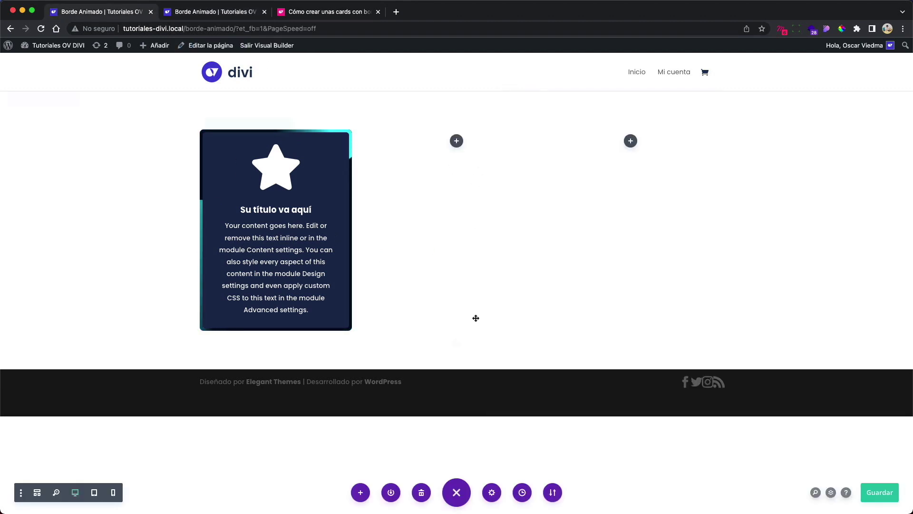
click(271, 153)
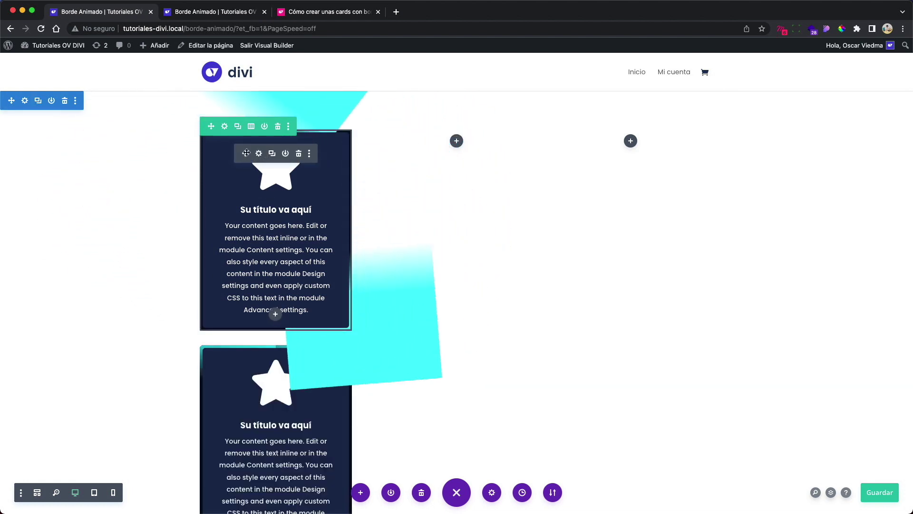
drag(449, 145, 468, 169)
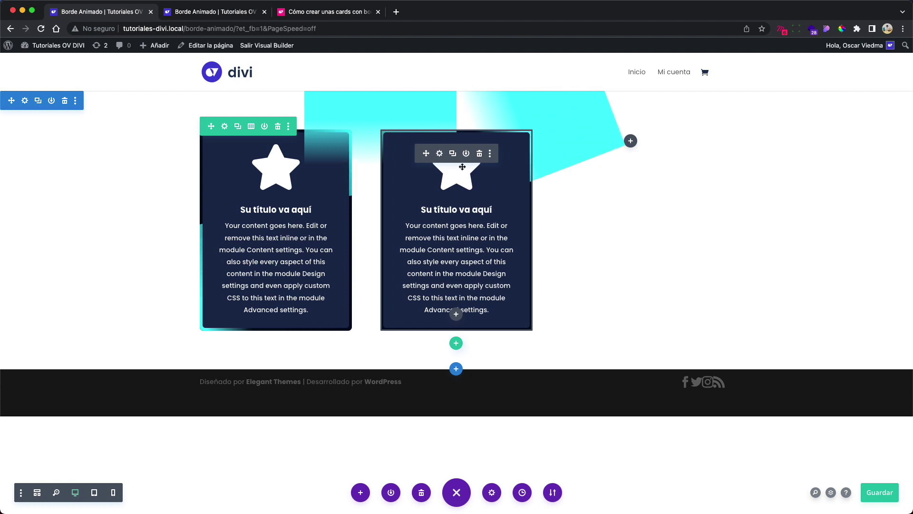
- Change the second card's icon to the solid lightning bolt from the Font Awesome set
click(439, 153)
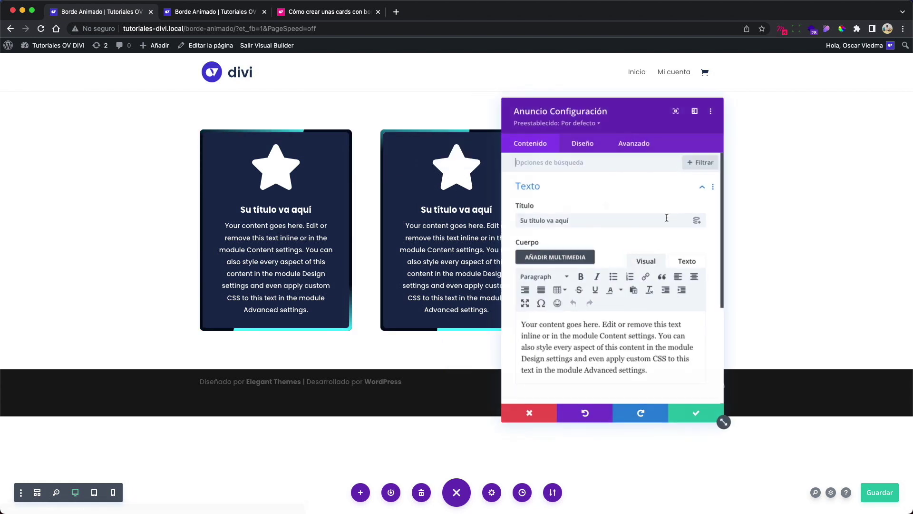
scroll(589, 248, down, 4)
click(585, 309)
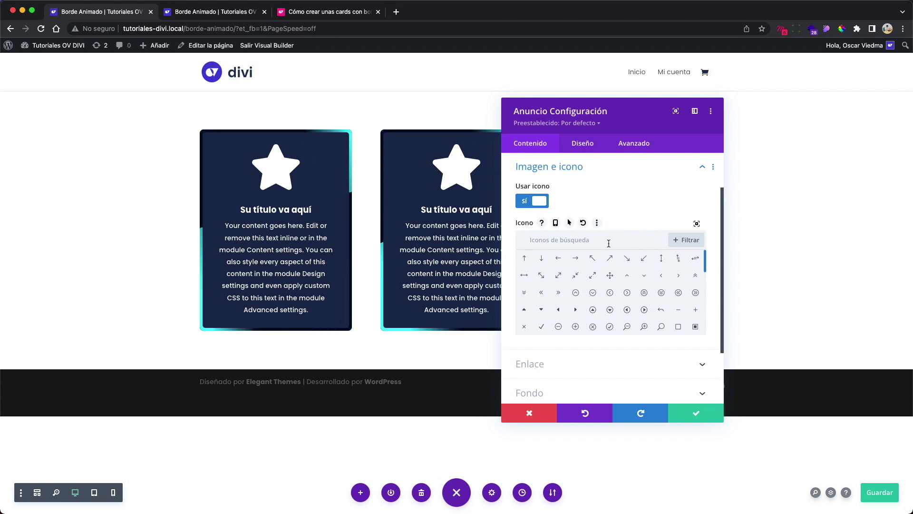
click(687, 240)
click(664, 336)
scroll(646, 299, down, 2)
scroll(647, 299, down, 2)
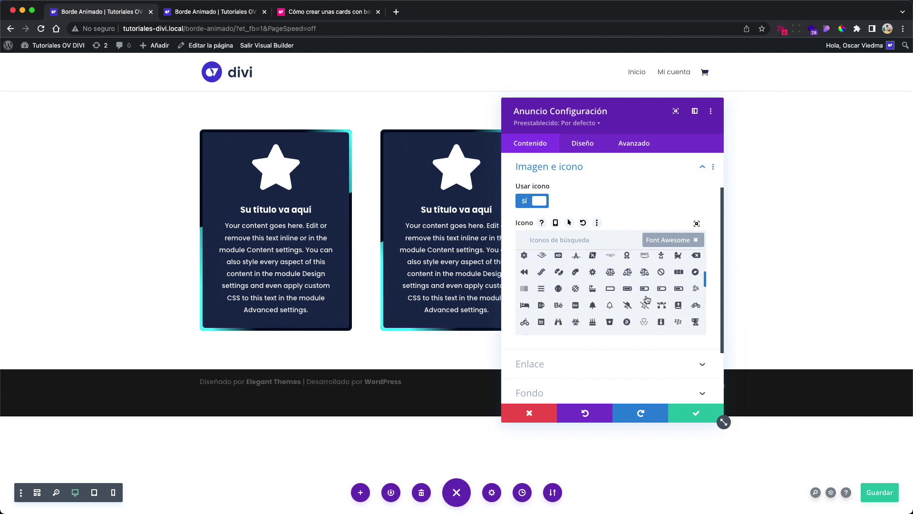
scroll(647, 299, down, 1)
scroll(633, 295, down, 1)
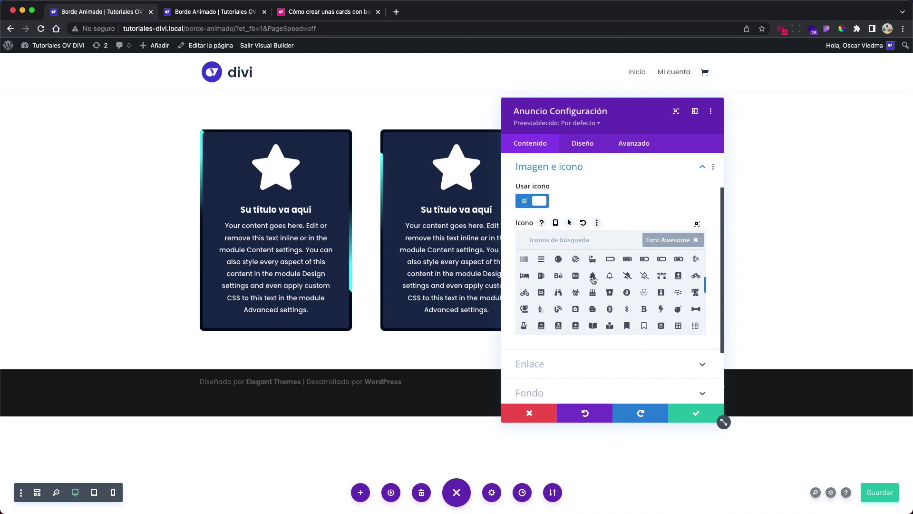
click(661, 310)
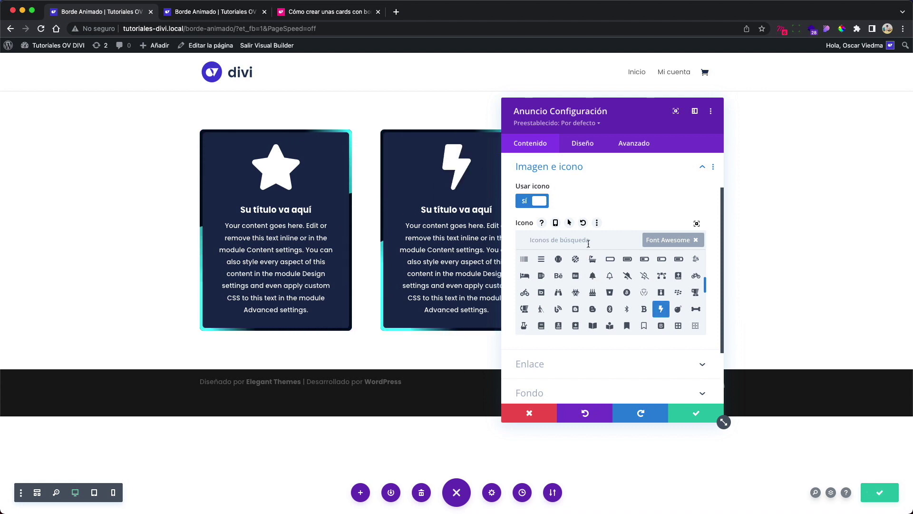
- In the second card's custom CSS, set the first non-transparent gradient colour of the Después code to #ff2770
drag(589, 138, 692, 136)
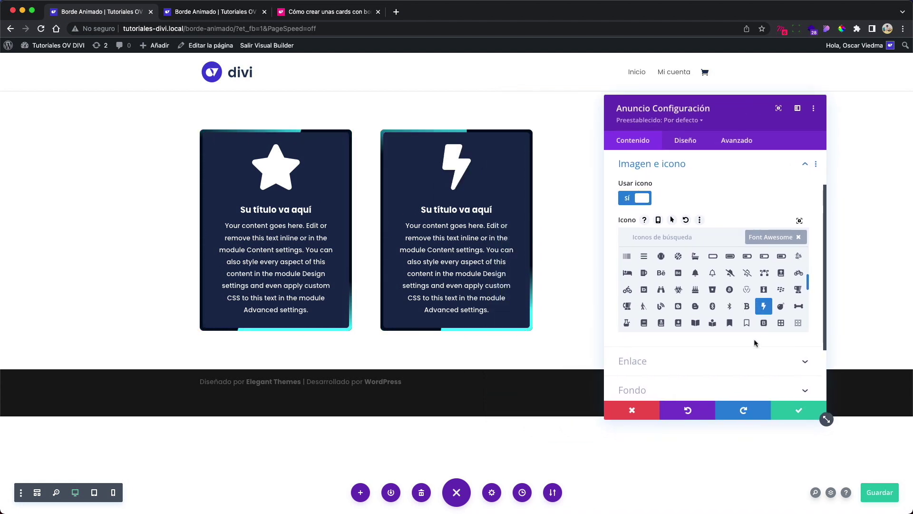
click(728, 142)
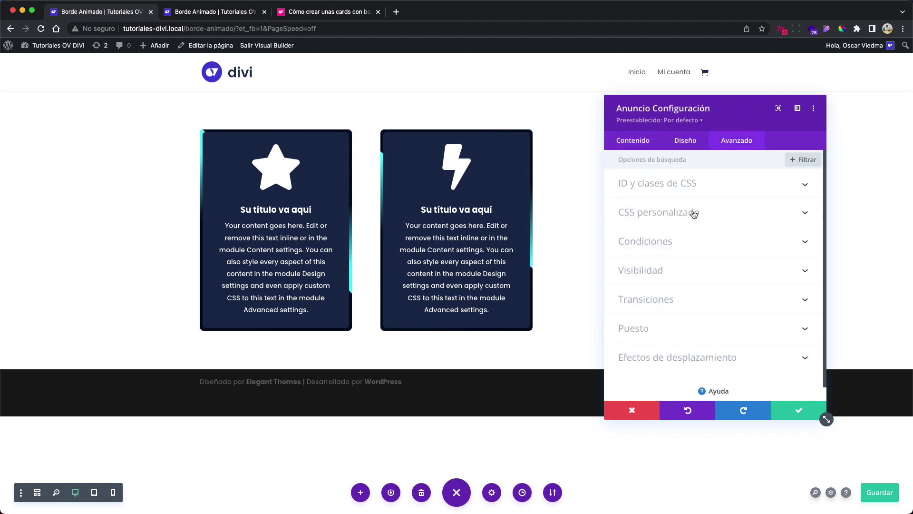
click(694, 214)
scroll(754, 300, down, 10)
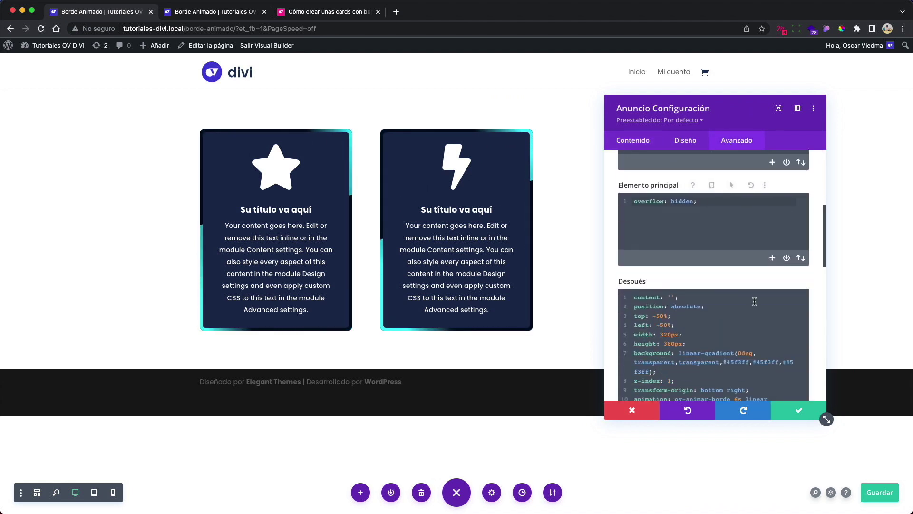
scroll(755, 302, down, 2)
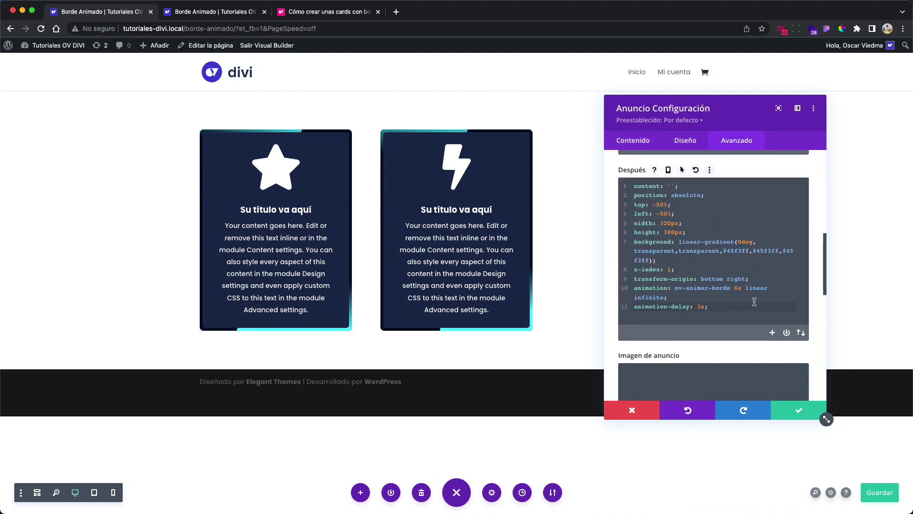
scroll(754, 302, down, 5)
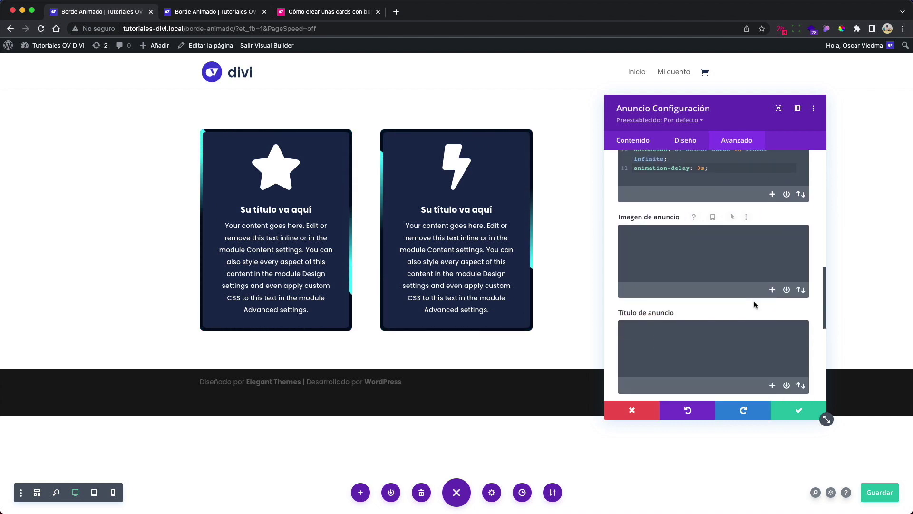
scroll(754, 302, up, 5)
scroll(754, 302, up, 1)
double_click(738, 276)
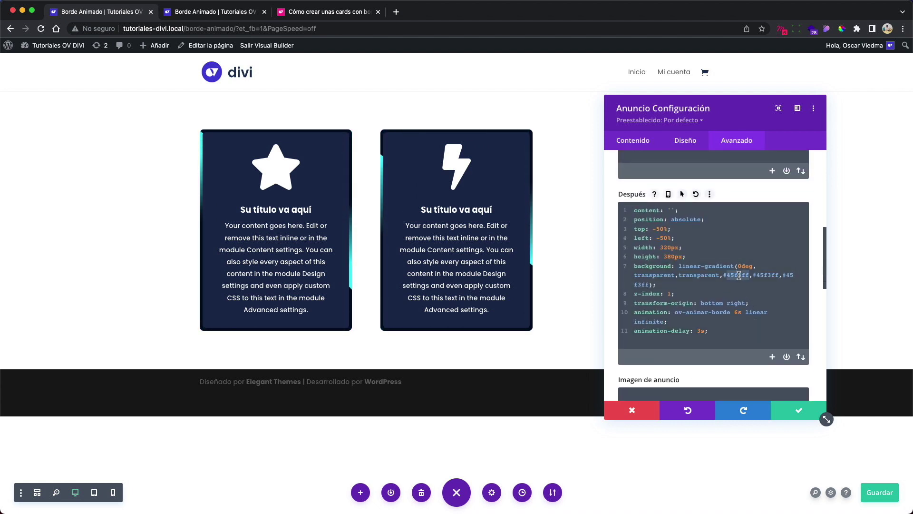
double_click(762, 275)
double_click(736, 275)
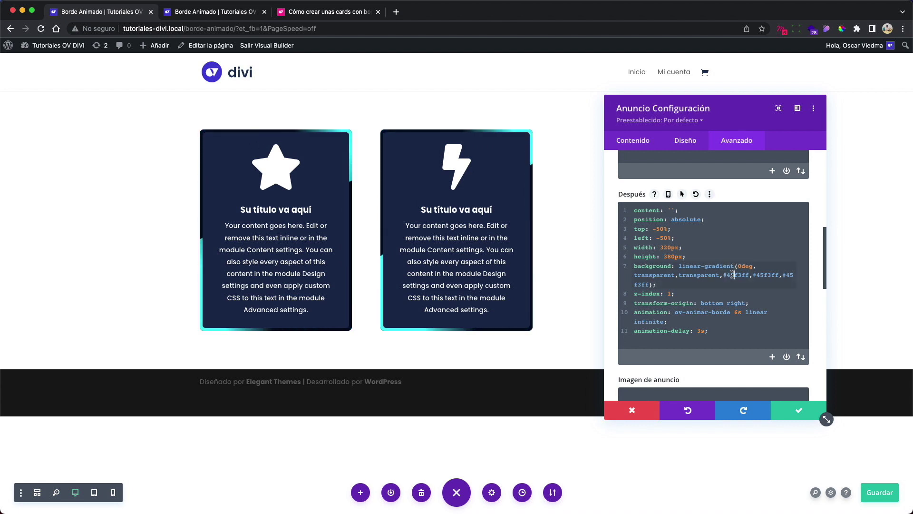
text(ff2)
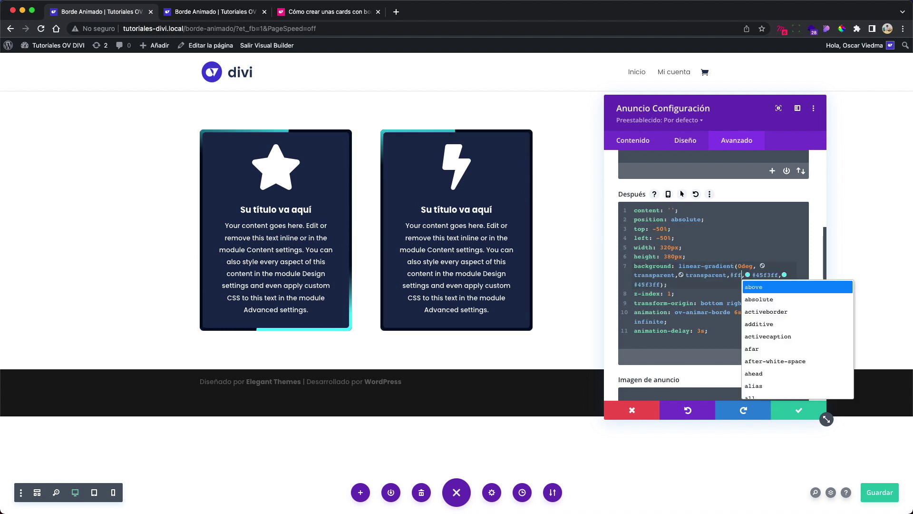
text(780)
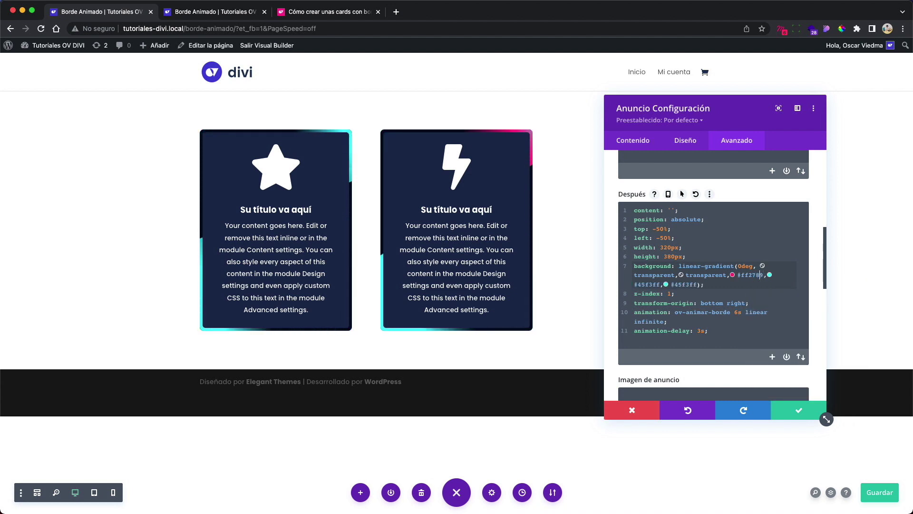
key(BackSpace)
key(BackSpace)
text(0)
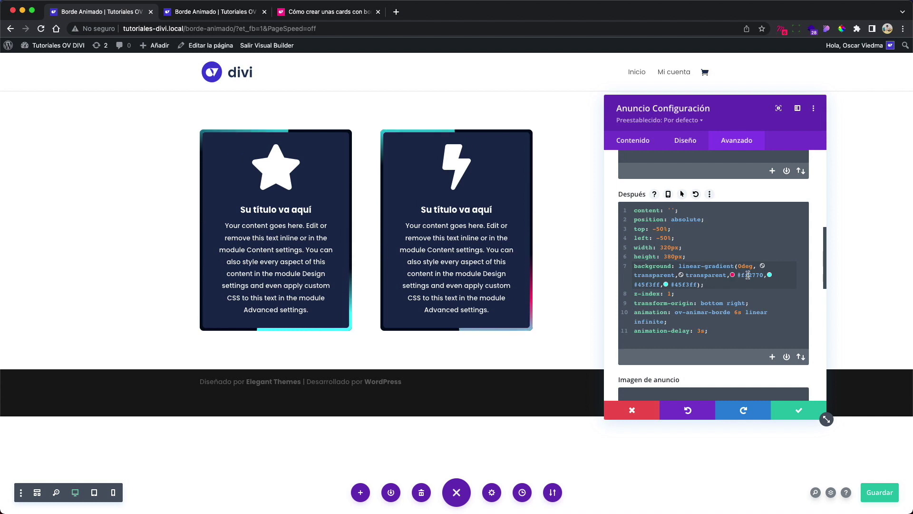
- Replace the remaining two #45f3ff colours in the second card's Después gradient with #ff2770 and save the page
double_click(649, 285)
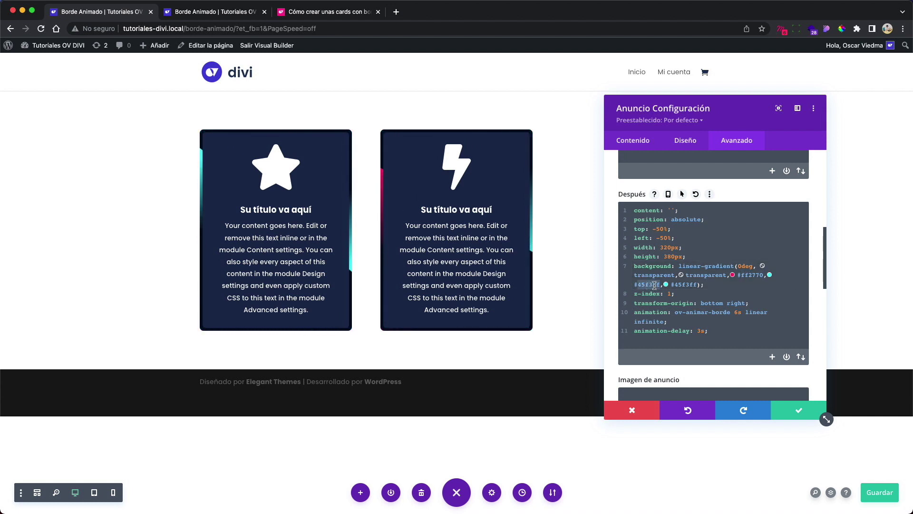
text(#ff2770)
double_click(684, 284)
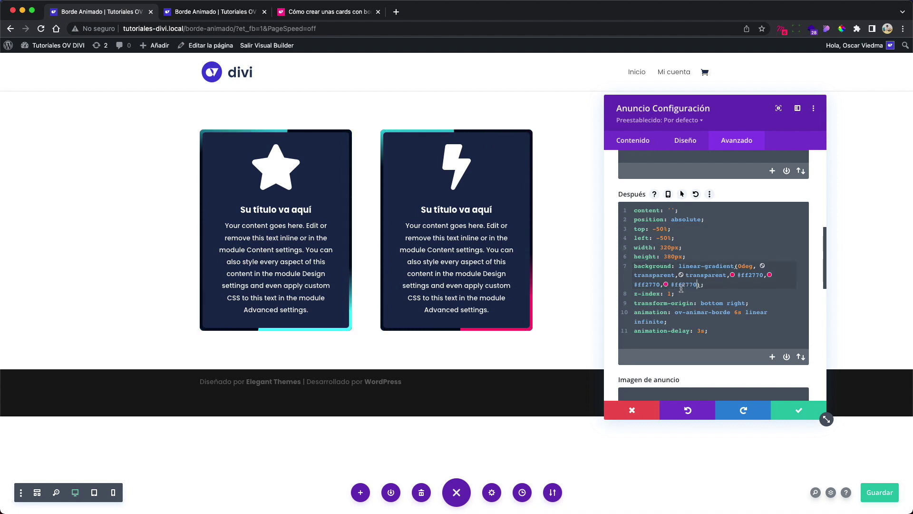
key(ctrl+s)
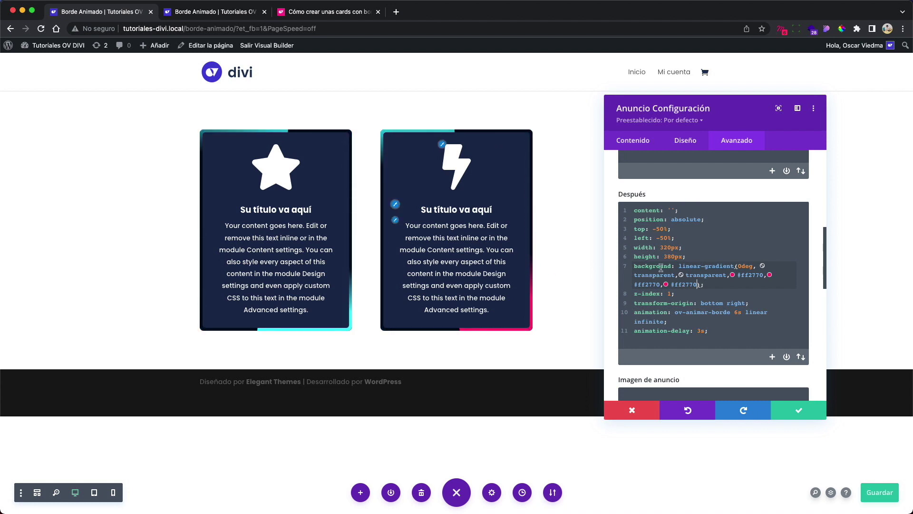
- Compare the second card's Antes and Después codes, and accept the module settings
scroll(628, 270, up, 6)
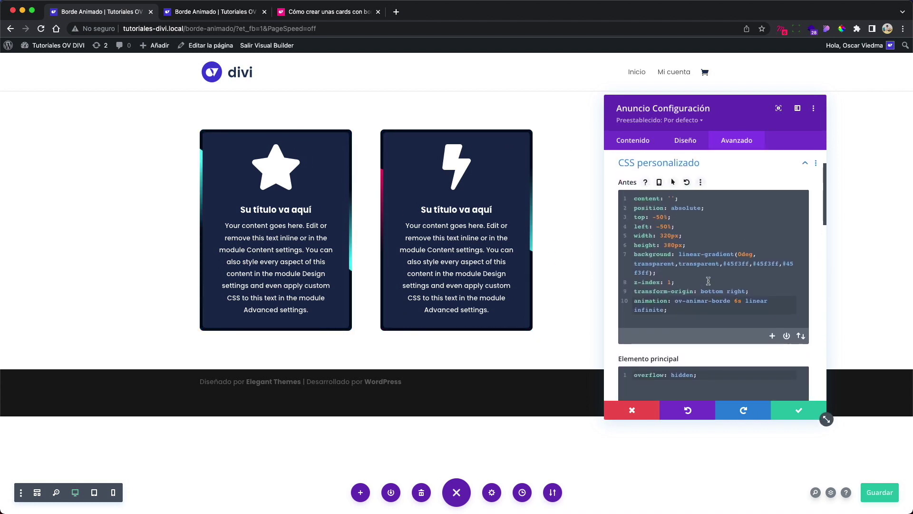
key(ctrl+a)
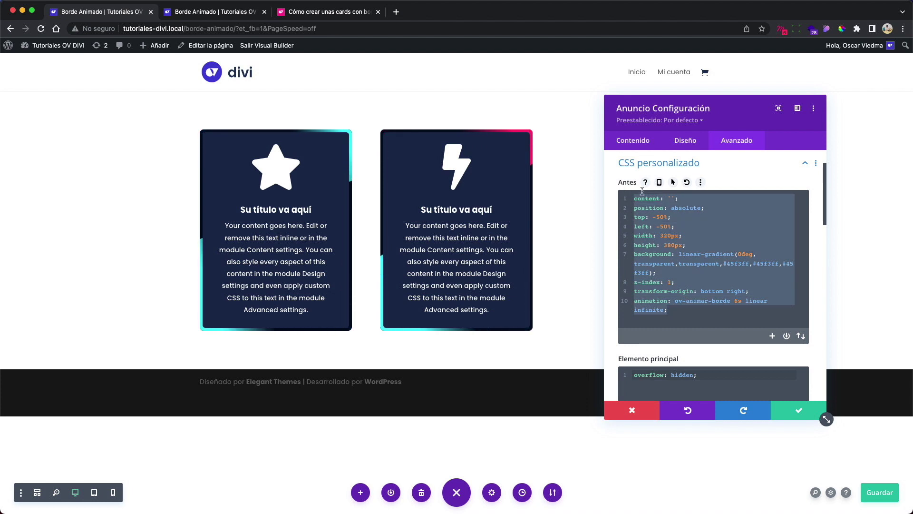
scroll(683, 288, down, 3)
scroll(683, 288, down, 3)
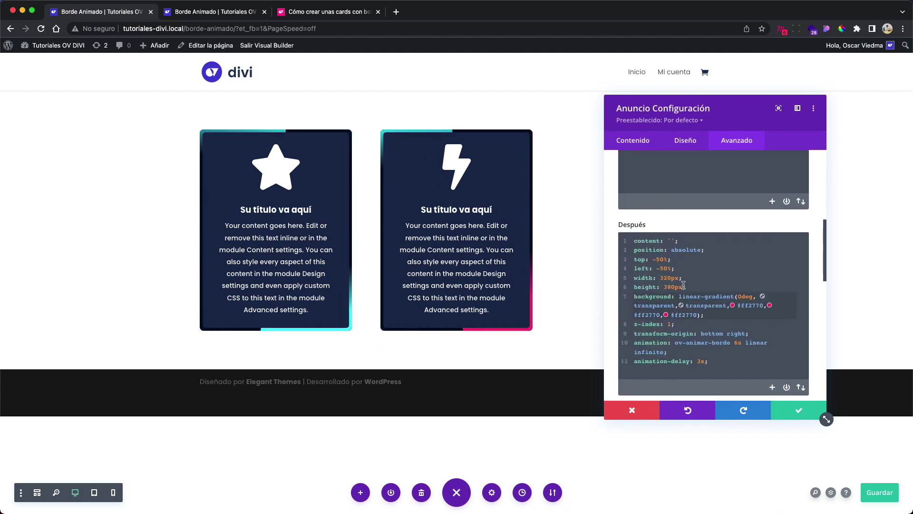
drag(719, 353, 630, 232)
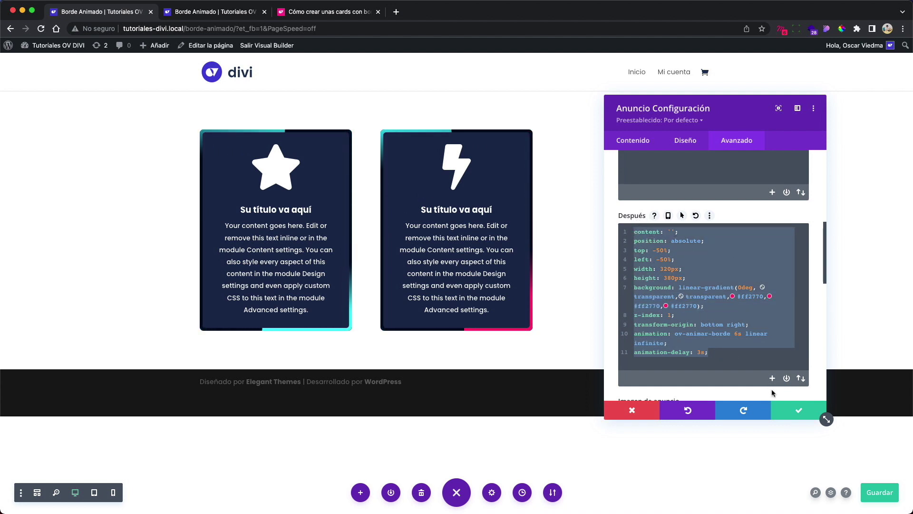
click(789, 415)
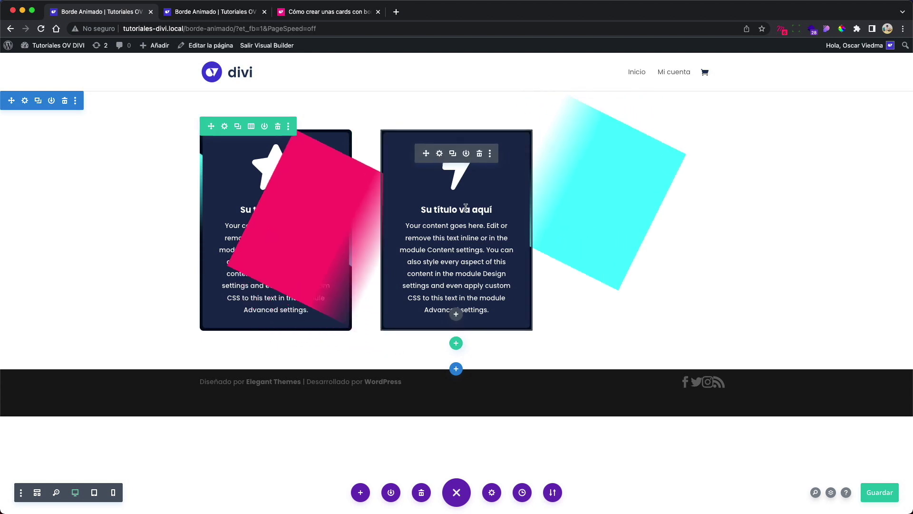
- Duplicate the lightning bolt card and place the copy in the third column
click(452, 153)
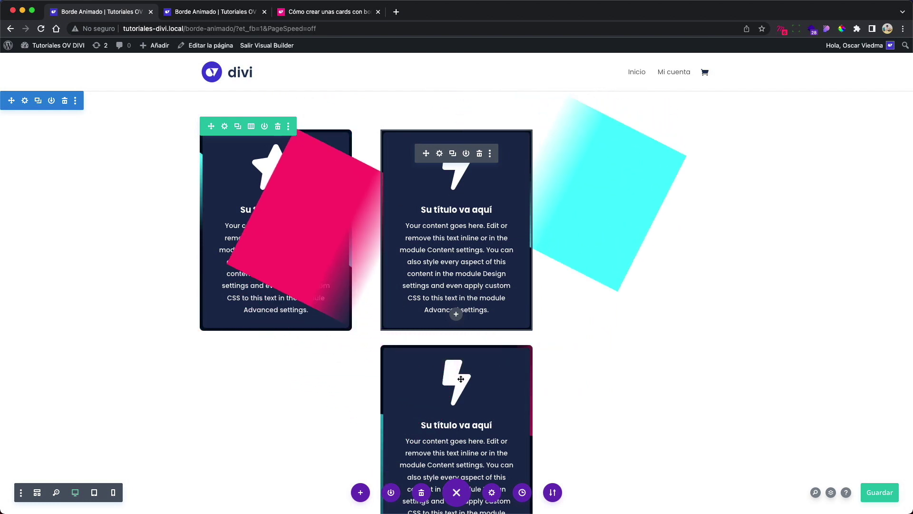
click(480, 153)
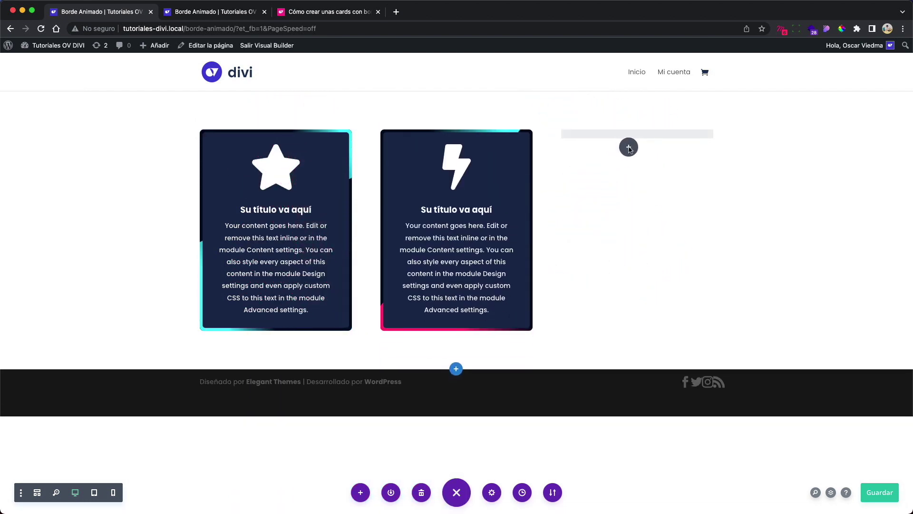
drag(630, 154, 634, 159)
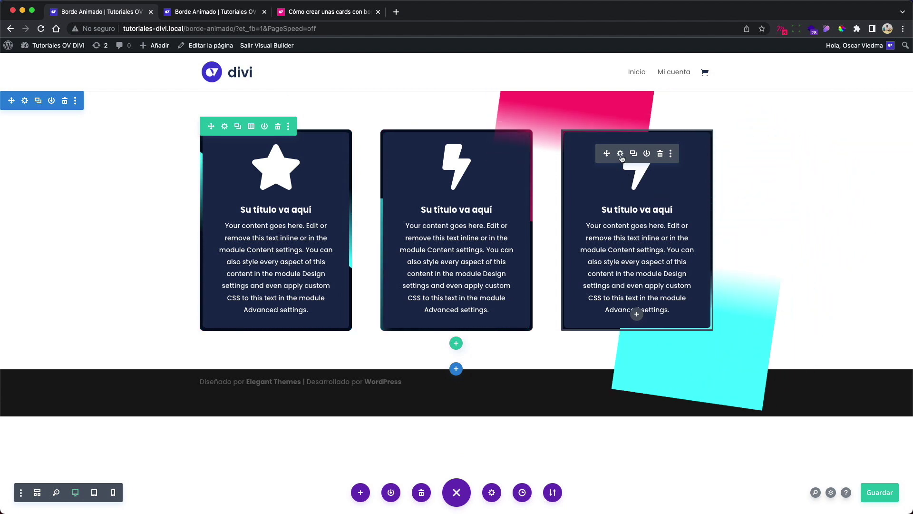
- Search the icons for heart and change the third card's icon to the solid heart
click(622, 155)
click(735, 139)
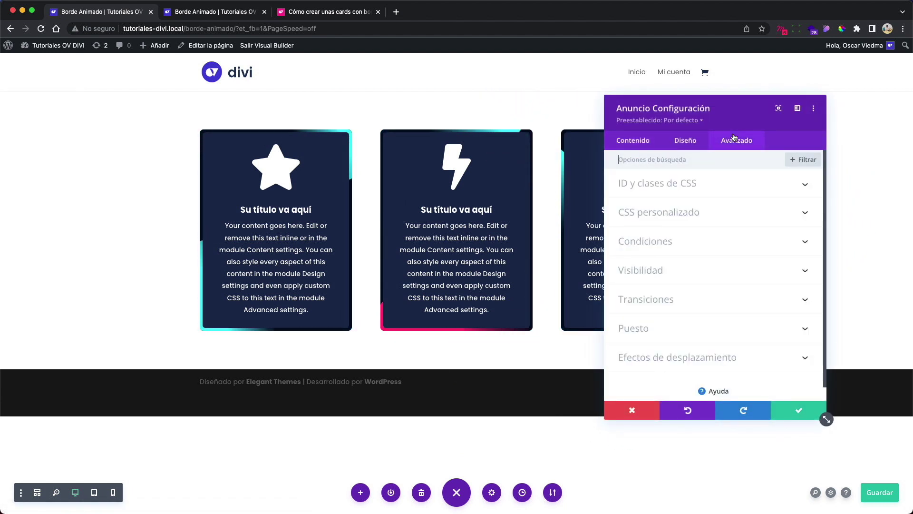
click(613, 141)
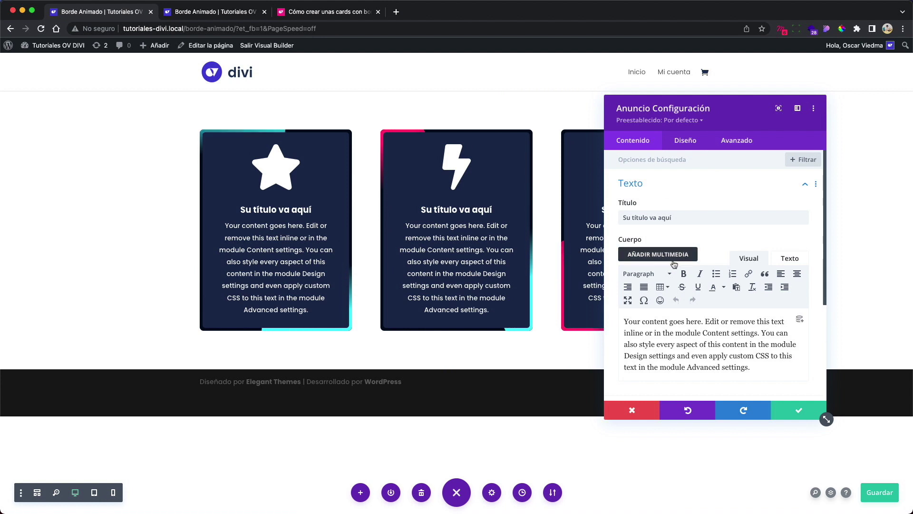
scroll(675, 295, down, 4)
click(670, 313)
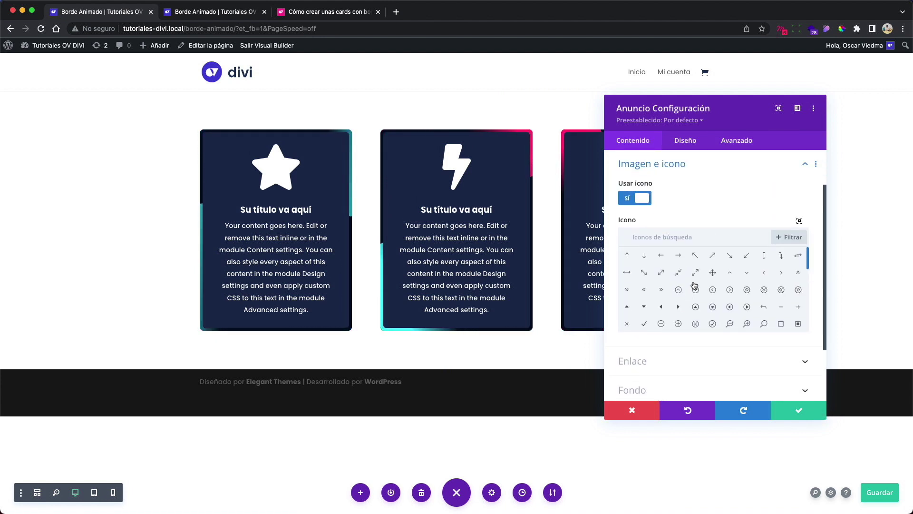
click(681, 236)
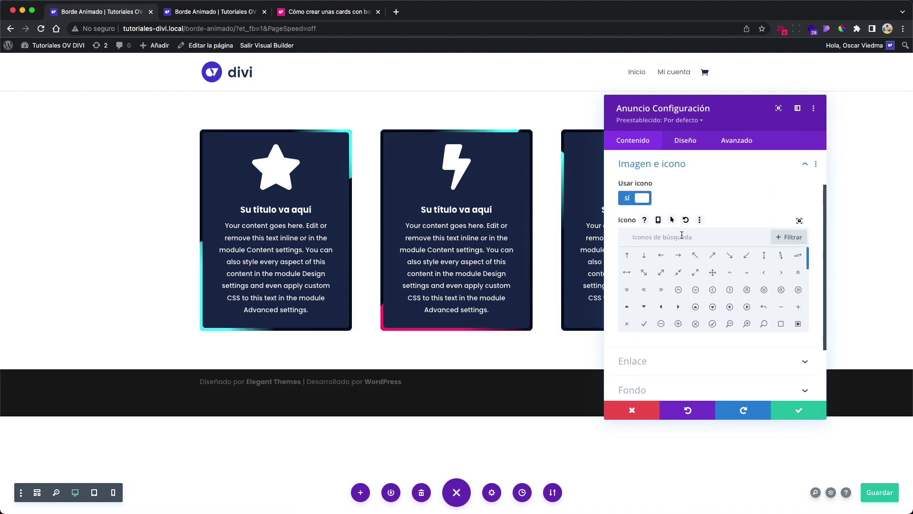
text(heart)
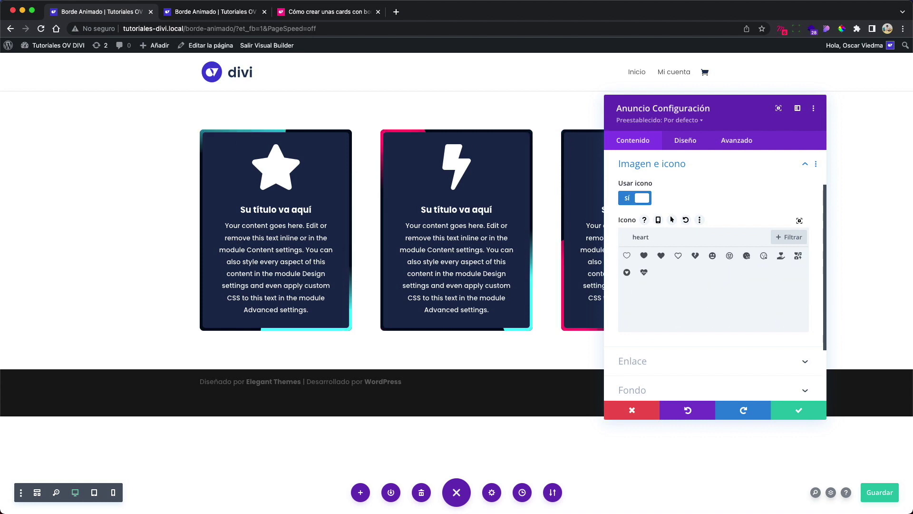
click(661, 255)
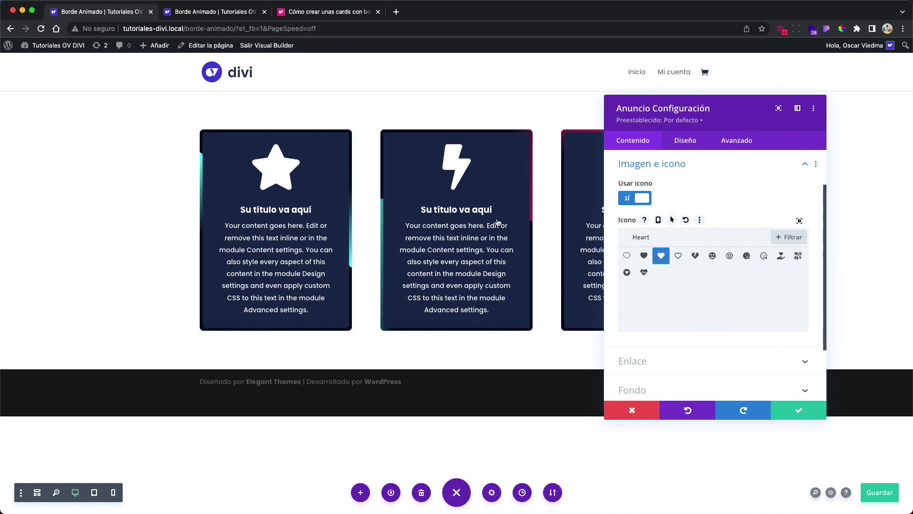
- In the third card's Antes code, replace all three gradient colours with #ff2770, save the page and move the settings window aside
drag(699, 123, 339, 127)
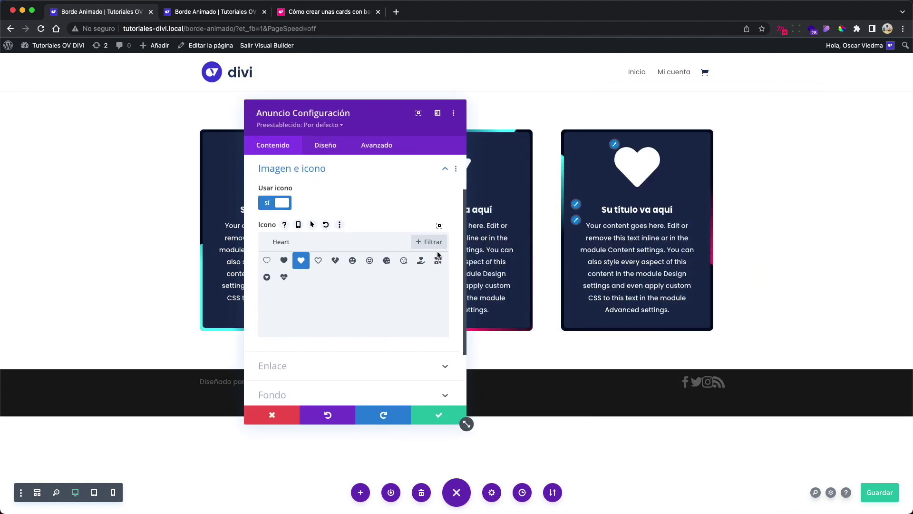
click(380, 146)
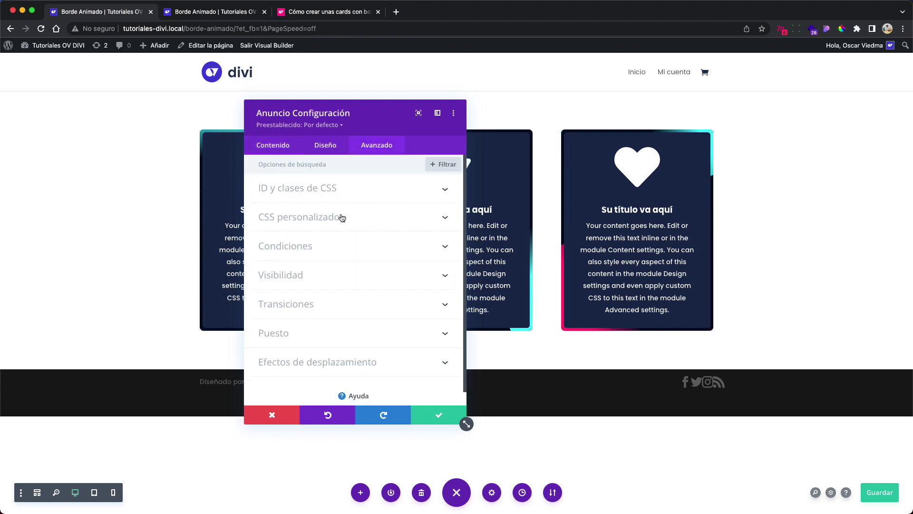
click(342, 217)
scroll(363, 264, down, 8)
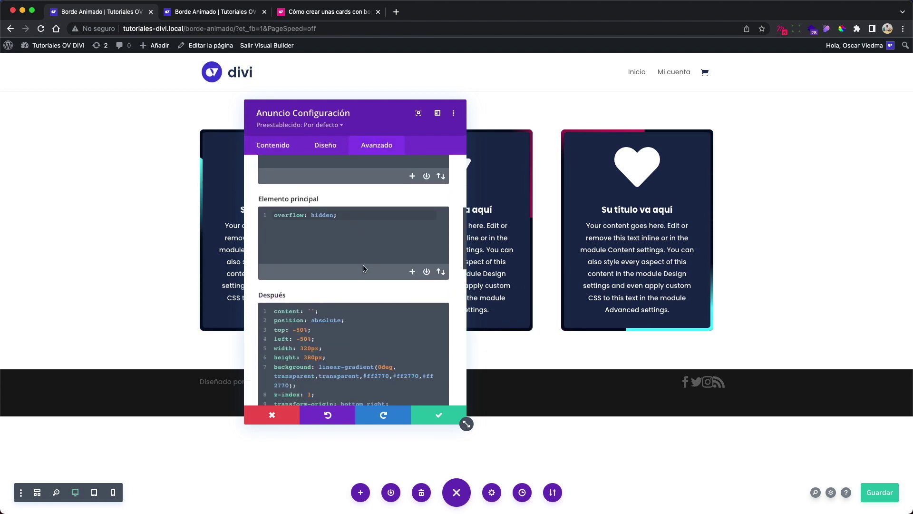
scroll(363, 265, down, 1)
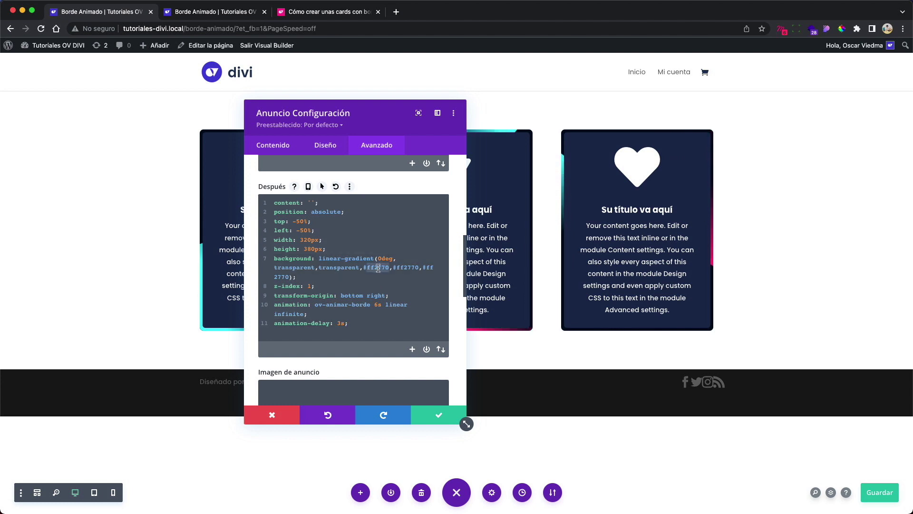
scroll(378, 267, up, 10)
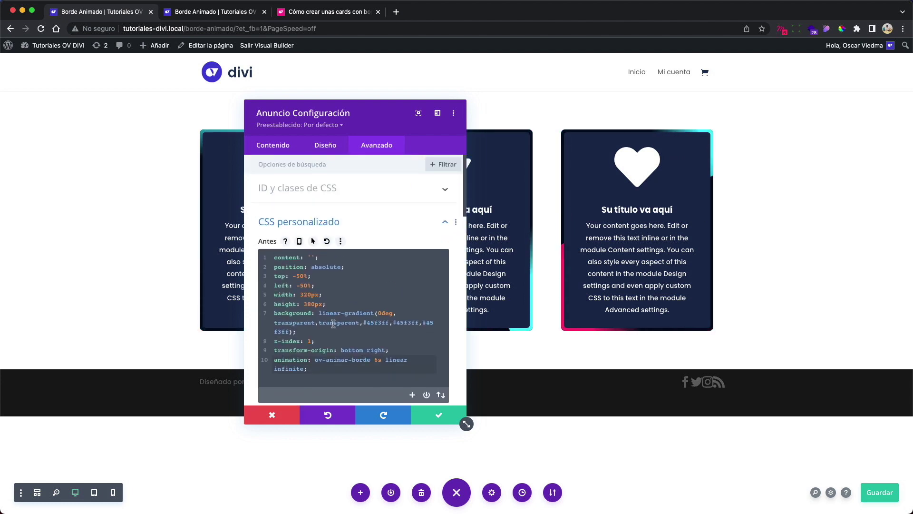
text(#ff2770)
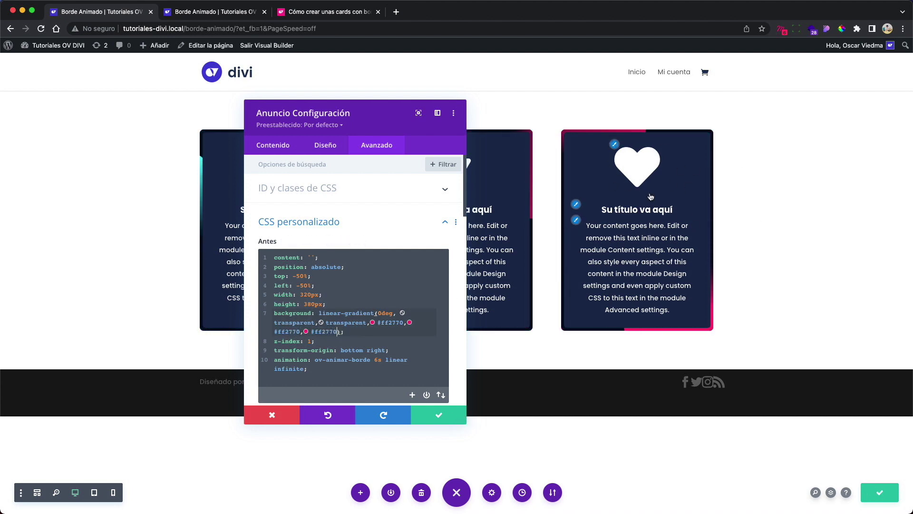
drag(382, 107, 721, 139)
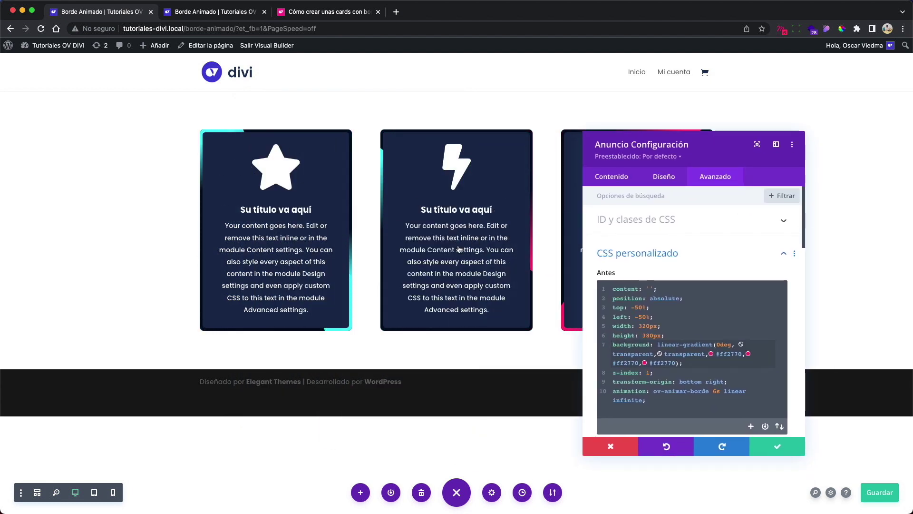
drag(805, 455, 787, 416)
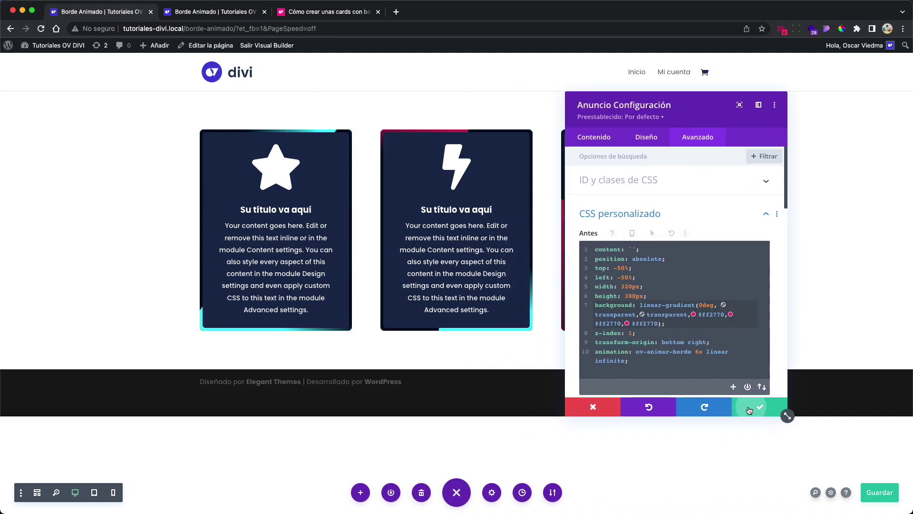
- Accept the third card's settings, save the page and reload the published page to check the three animated borders
click(756, 407)
click(870, 500)
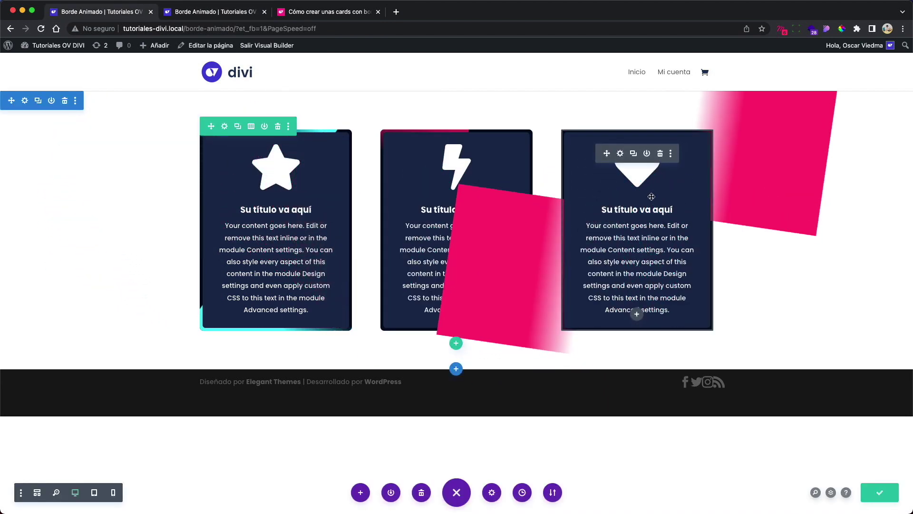
key(ctrl+Tab)
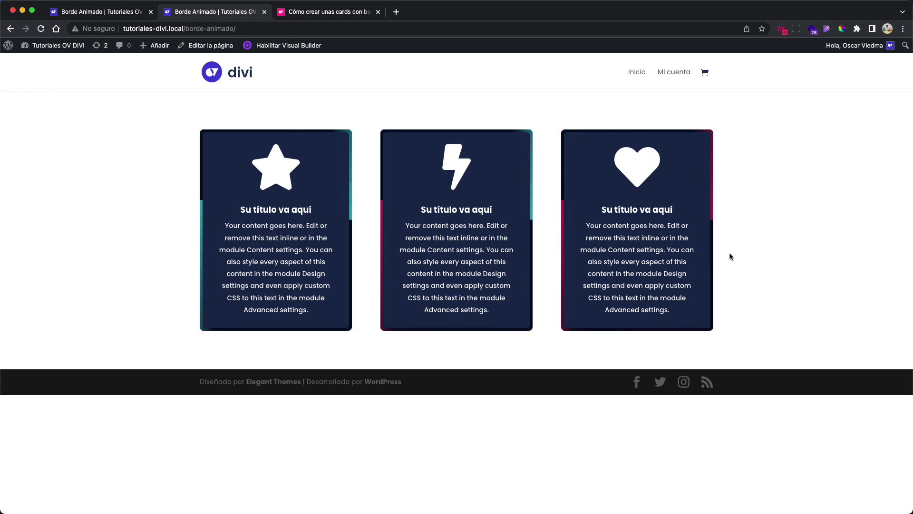
key(super+r)
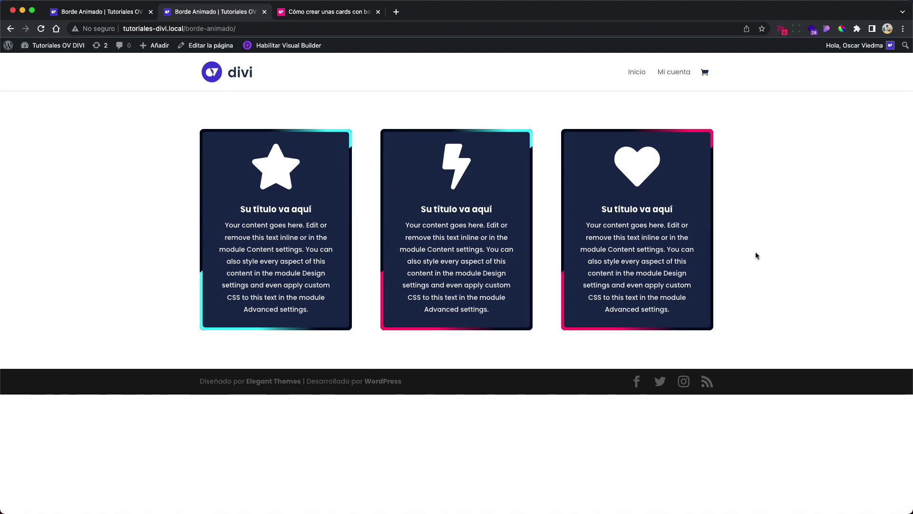
click(41, 29)
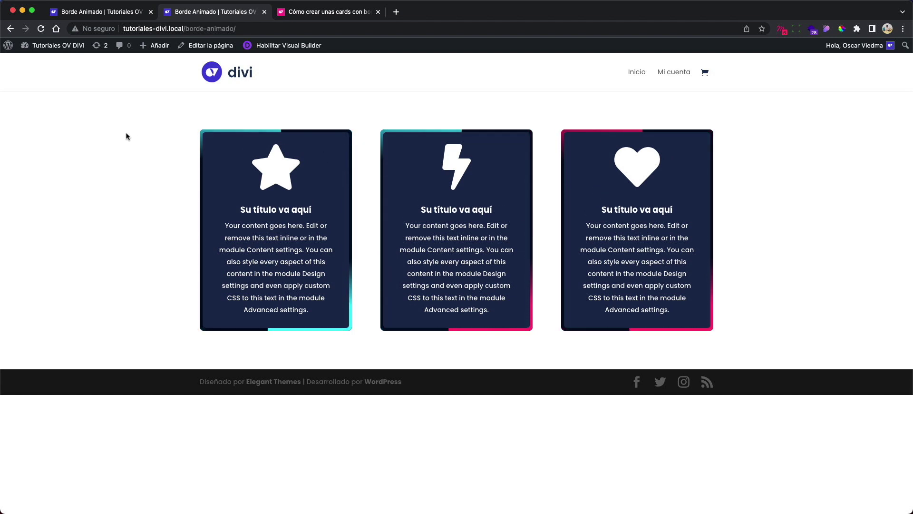
- Return to the Visual Builder and set the section's background colour to #000f2b
click(100, 13)
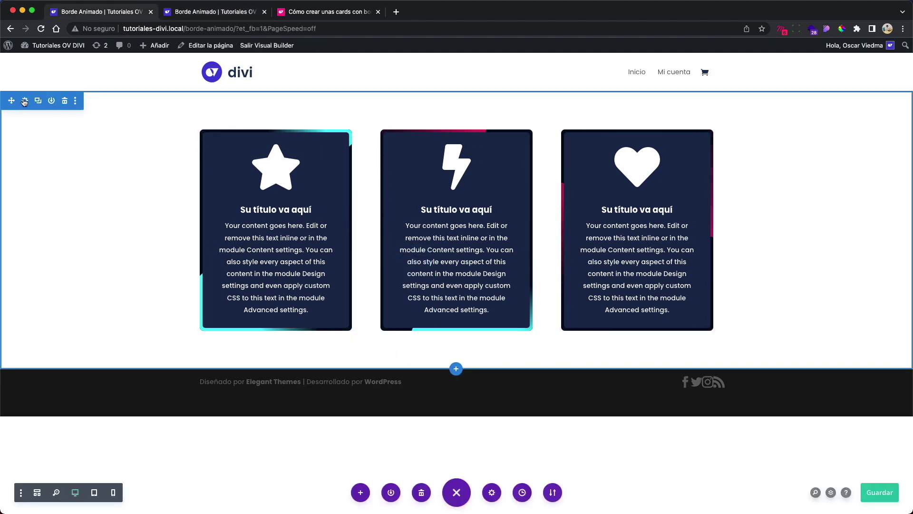
click(24, 101)
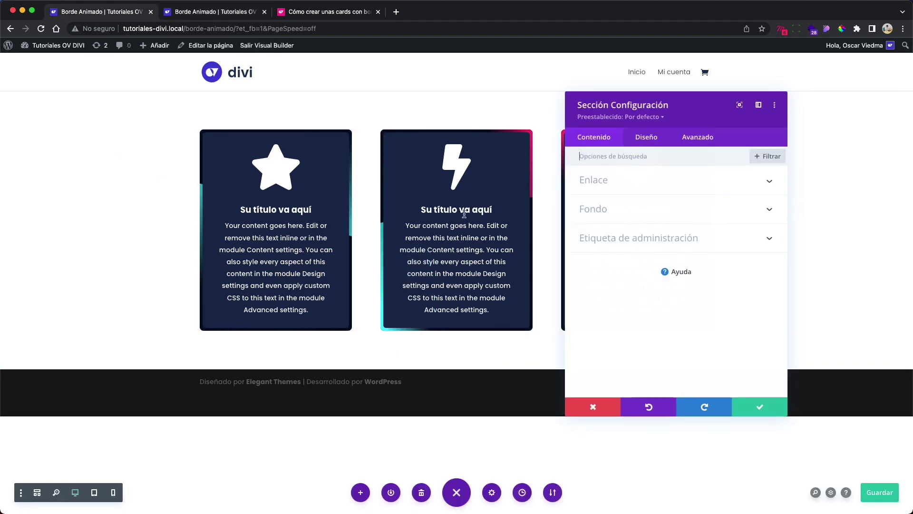
click(618, 219)
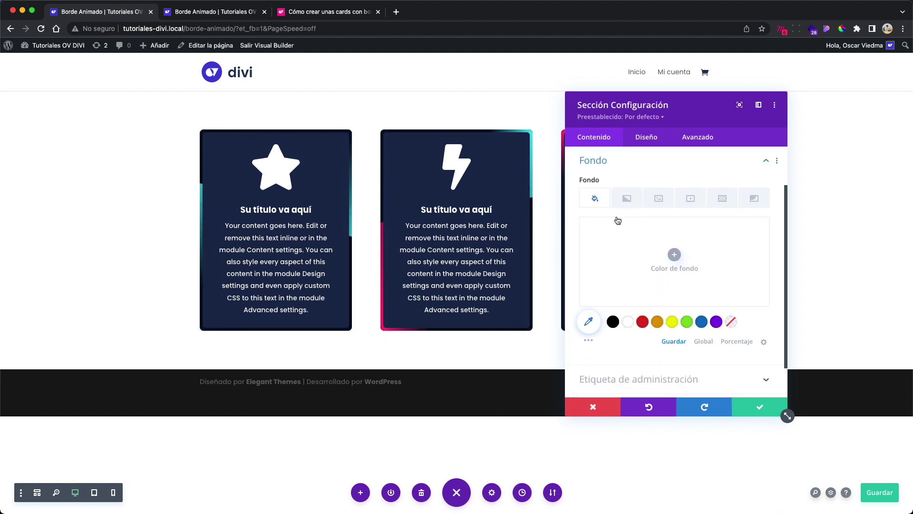
click(674, 255)
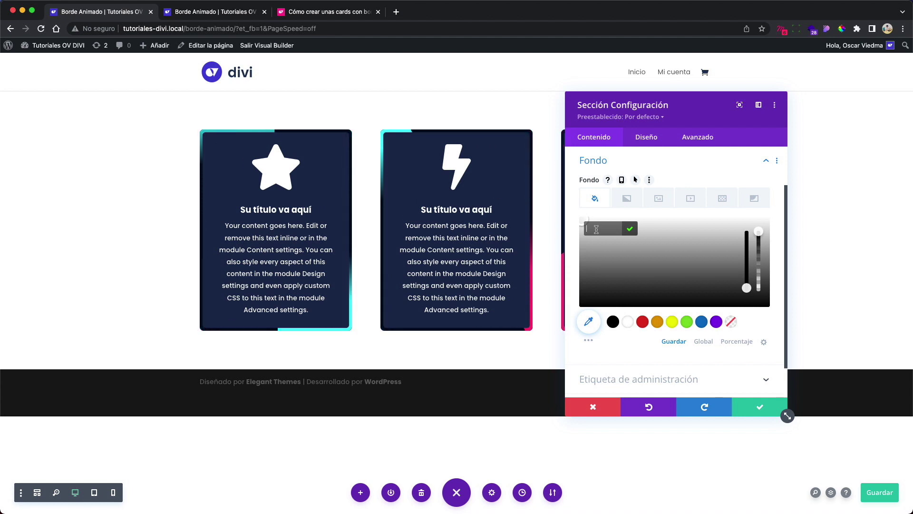
text(000)
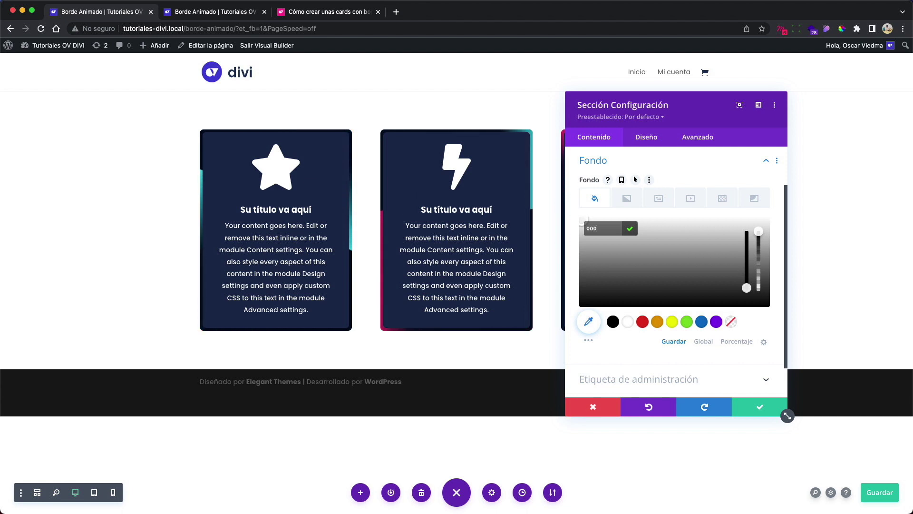
text(f2b)
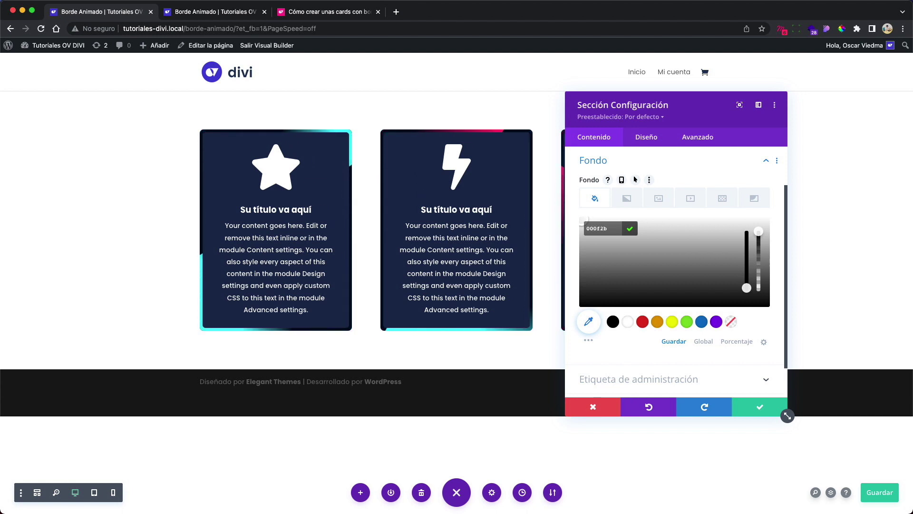
key(Return)
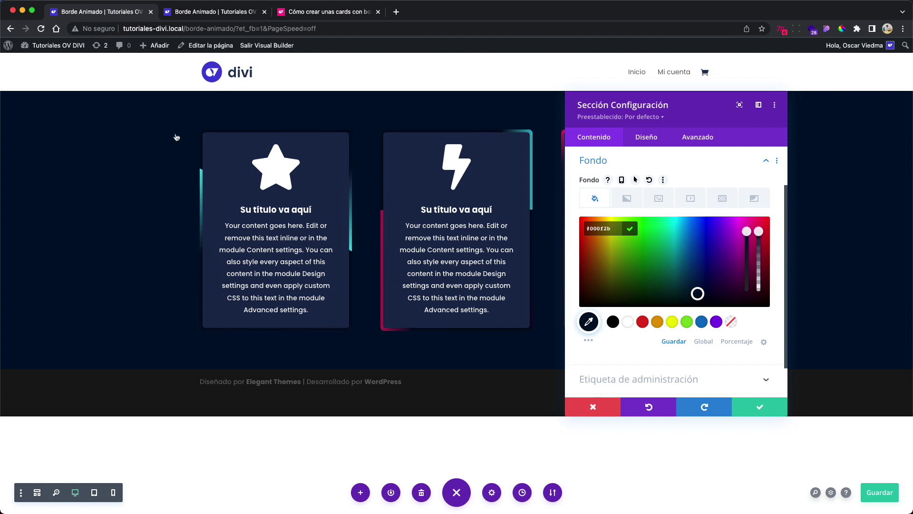
- Set the section's linked top and bottom padding to 220px, accept the settings and save the page
click(643, 140)
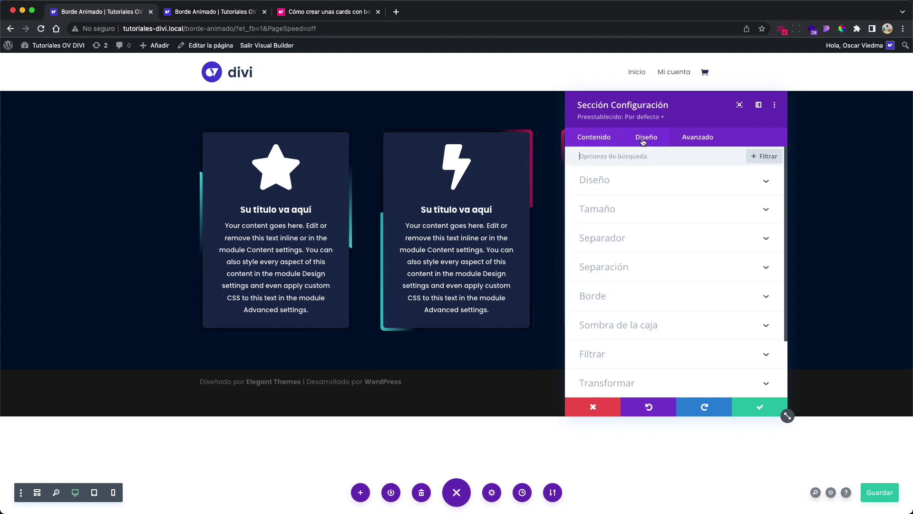
click(641, 262)
click(595, 247)
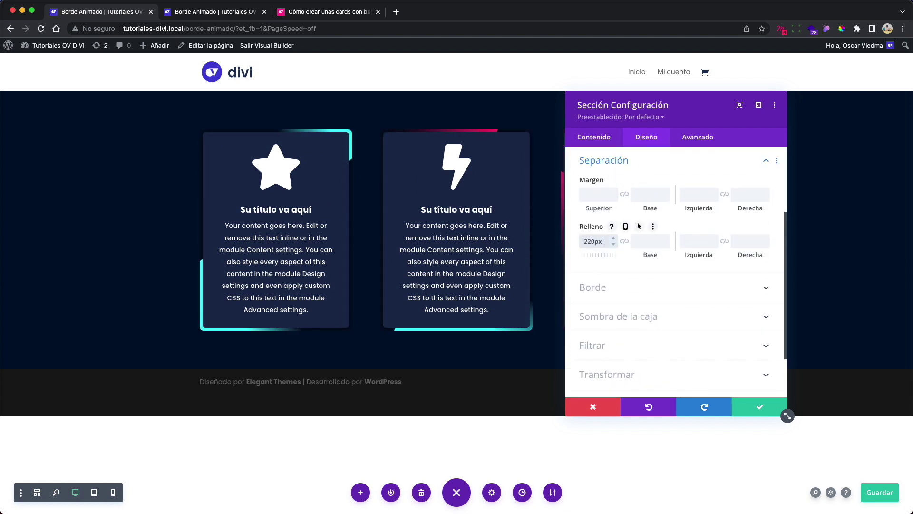
click(624, 241)
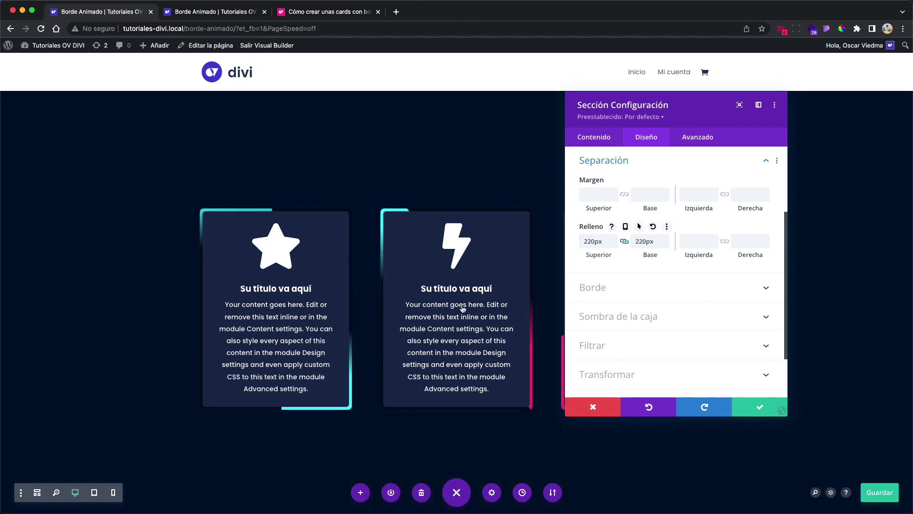
click(780, 410)
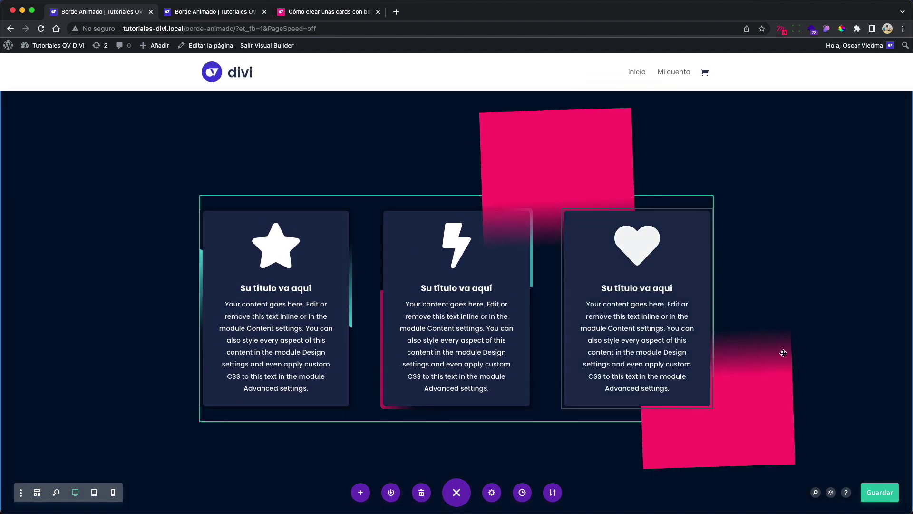
click(880, 492)
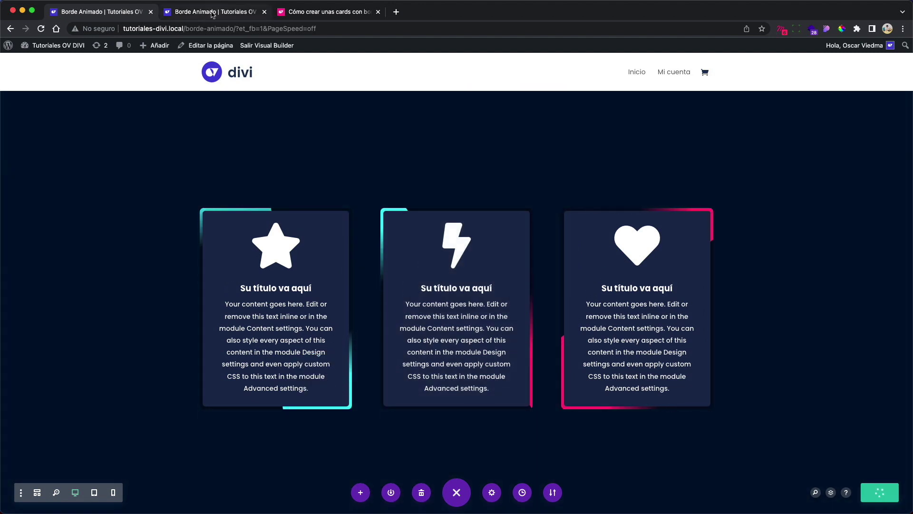
- Reload the published page, check the stacked cards at phone width and restore the browser window to full width
click(267, 45)
click(41, 29)
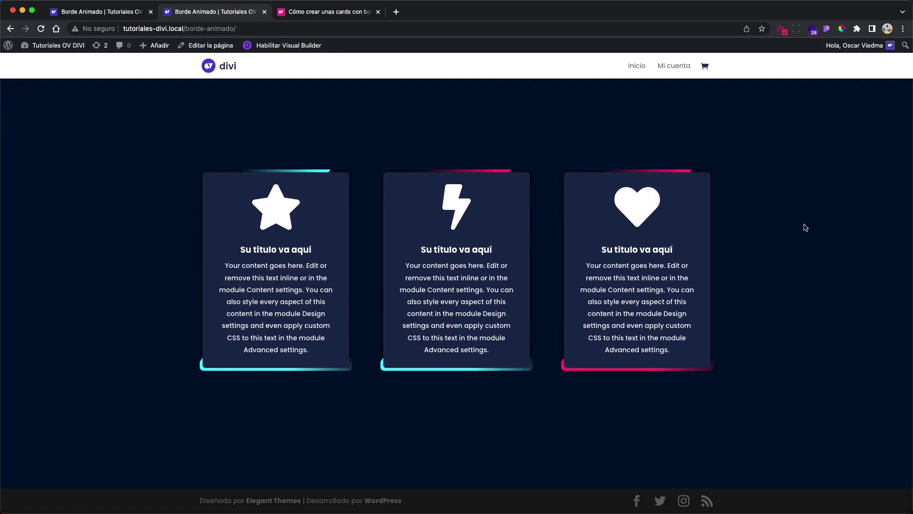
drag(912, 245, 218, 236)
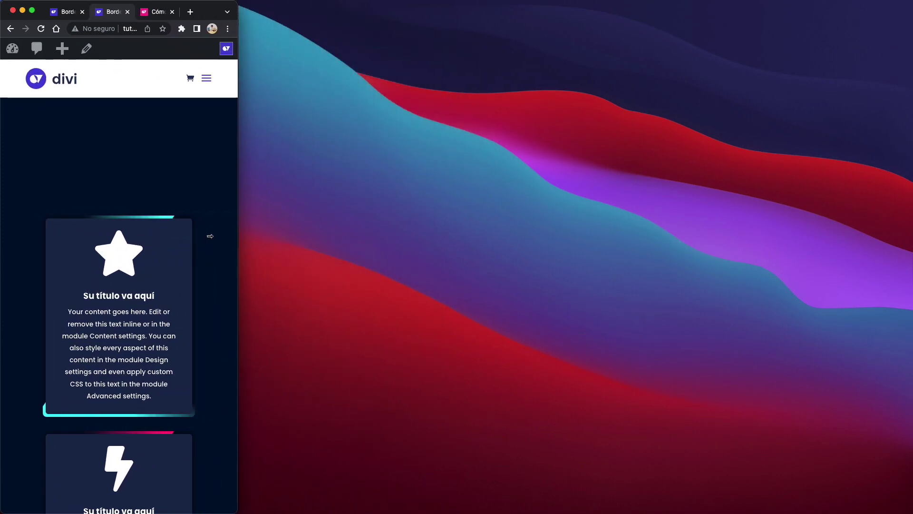
scroll(197, 237, down, 10)
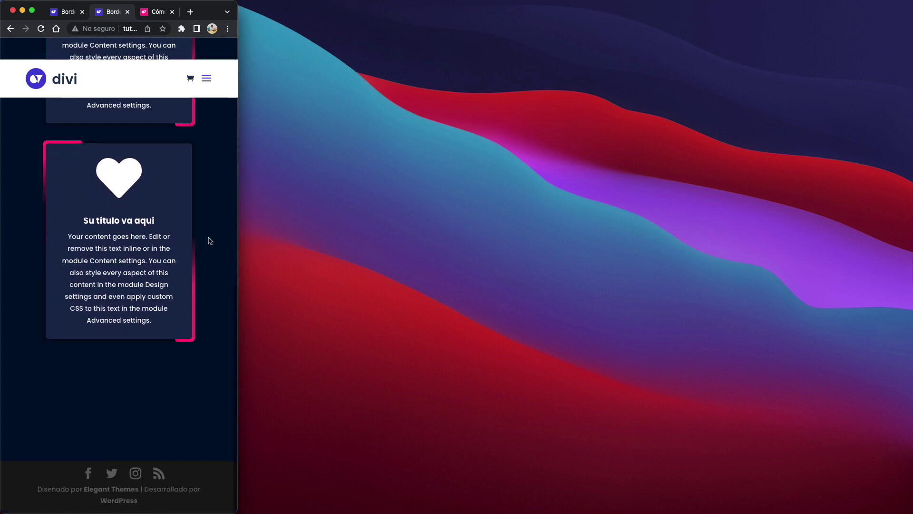
scroll(208, 238, up, 6)
scroll(209, 240, up, 3)
scroll(221, 225, up, 3)
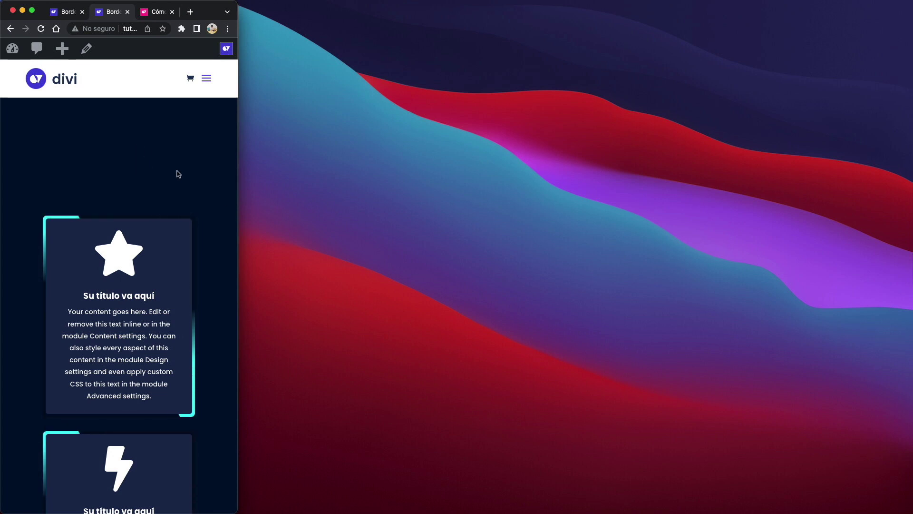
drag(238, 207, 912, 207)
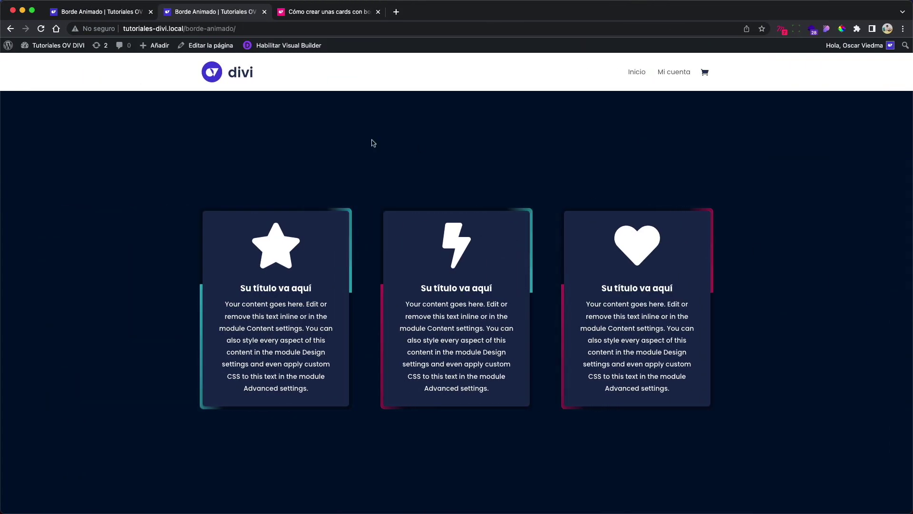
- Back in the Visual Builder, enable responsive values for the section's padding and set the linked tablet top and bottom padding to 100px
click(133, 12)
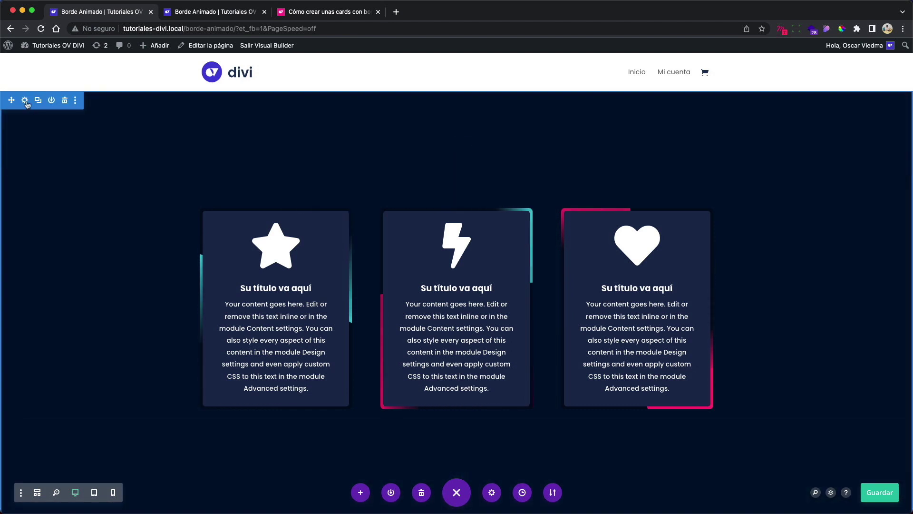
click(24, 98)
click(646, 136)
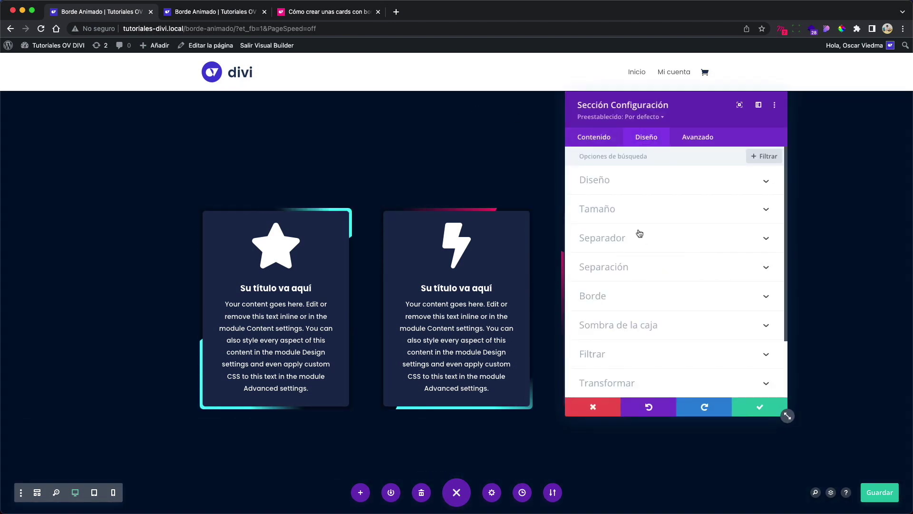
click(632, 276)
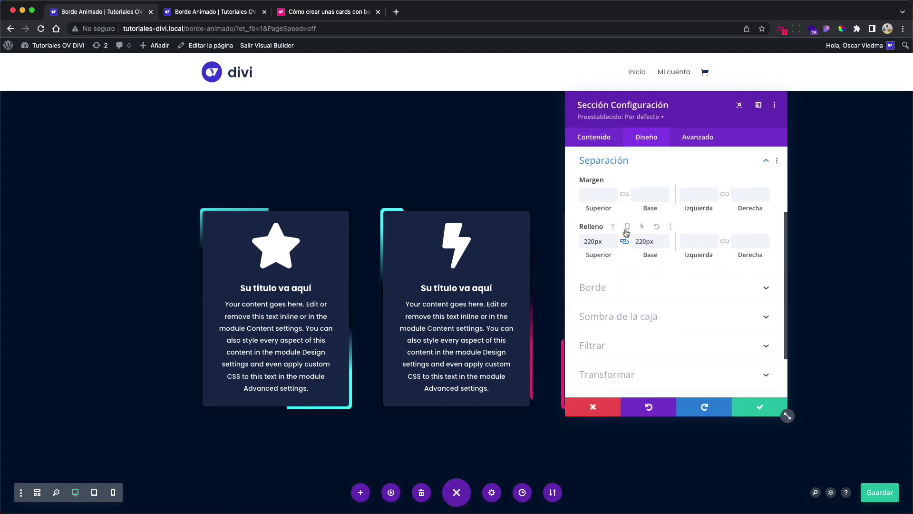
click(627, 227)
click(674, 245)
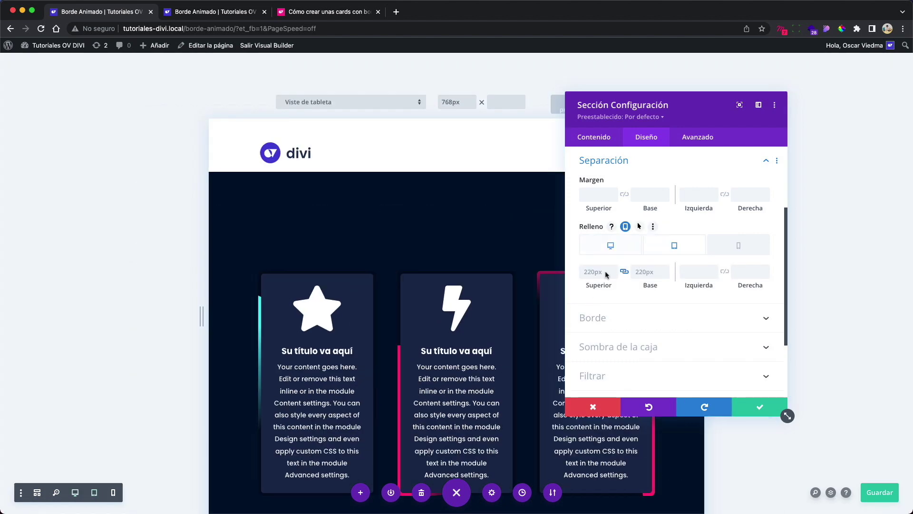
drag(598, 279, 326, 289)
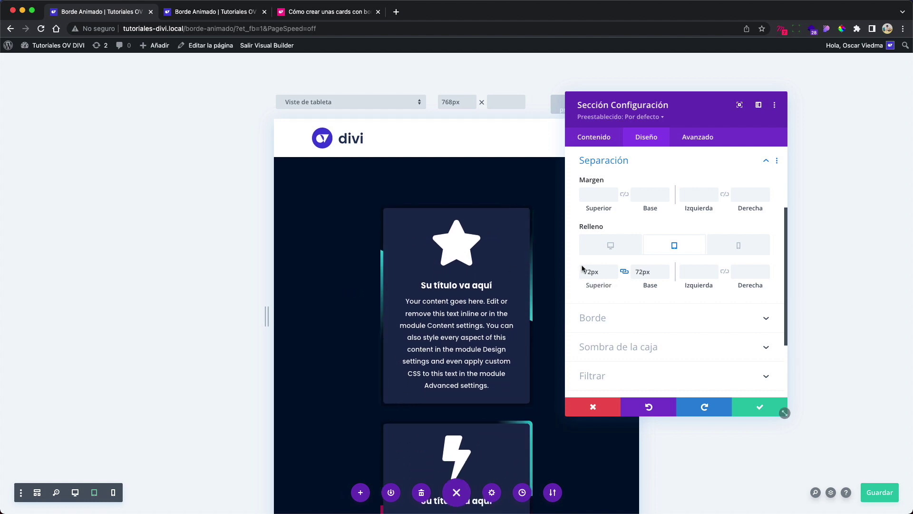
double_click(614, 271)
text(112)
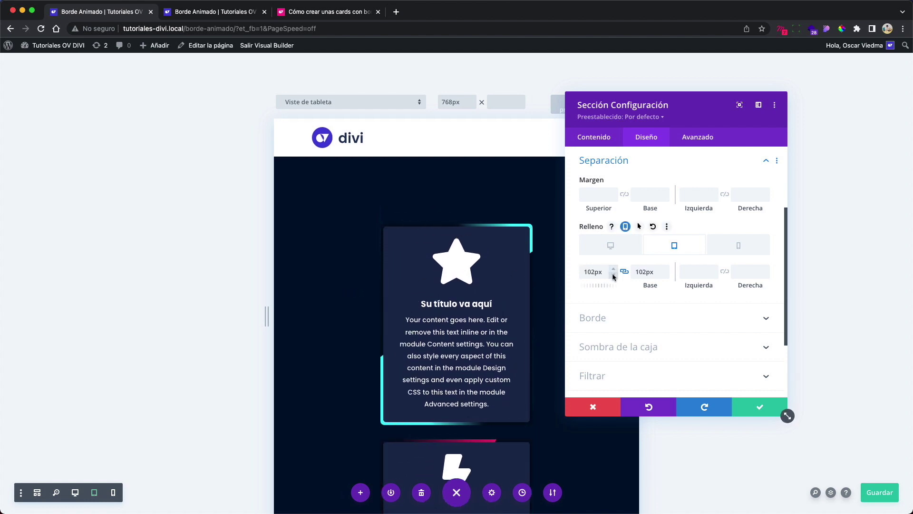
key(shift+Down)
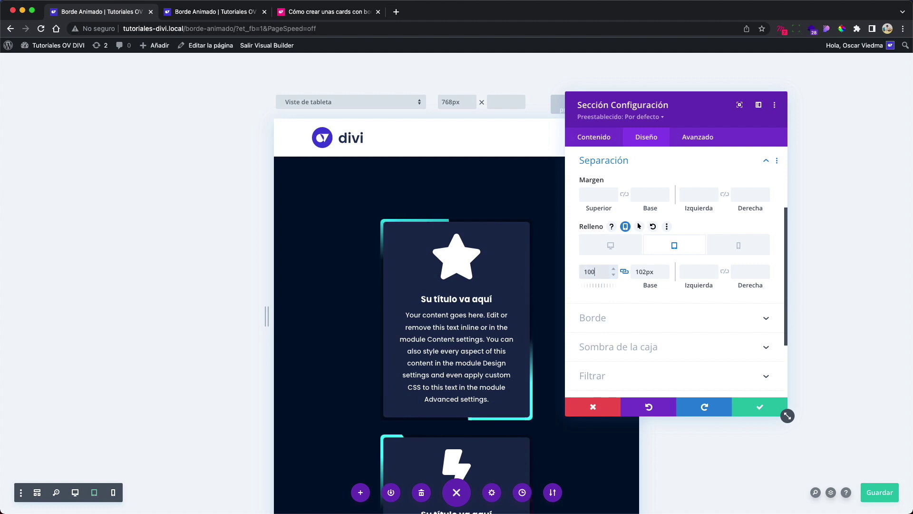
text(100)
key(Return)
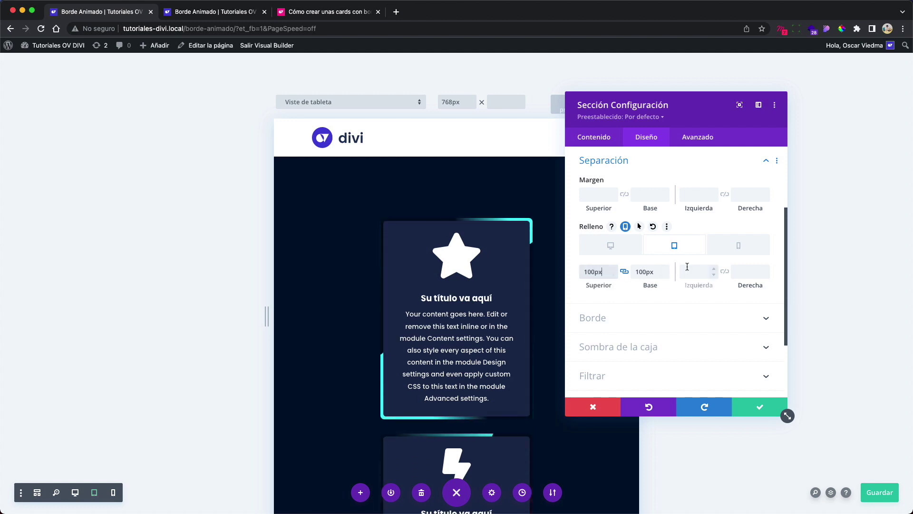
- Set the section's linked top and bottom padding for phones to 40px
click(725, 247)
text(60px)
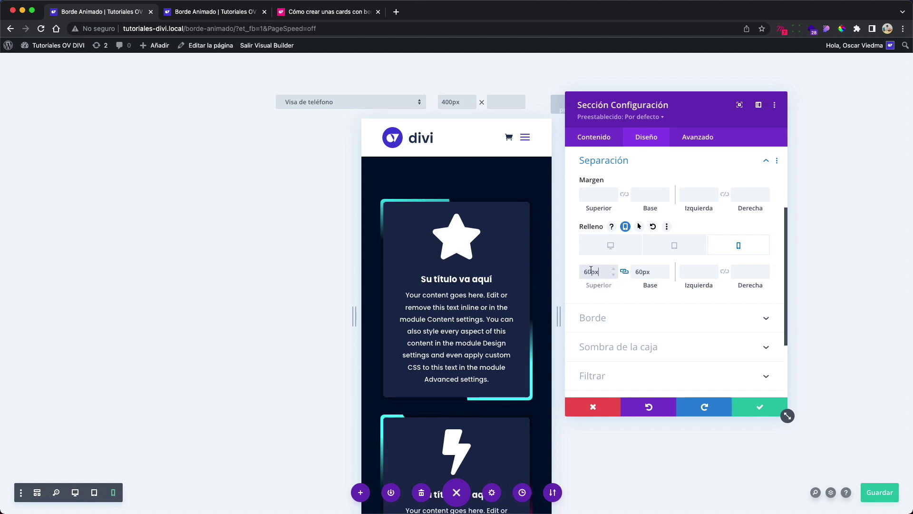
text(40)
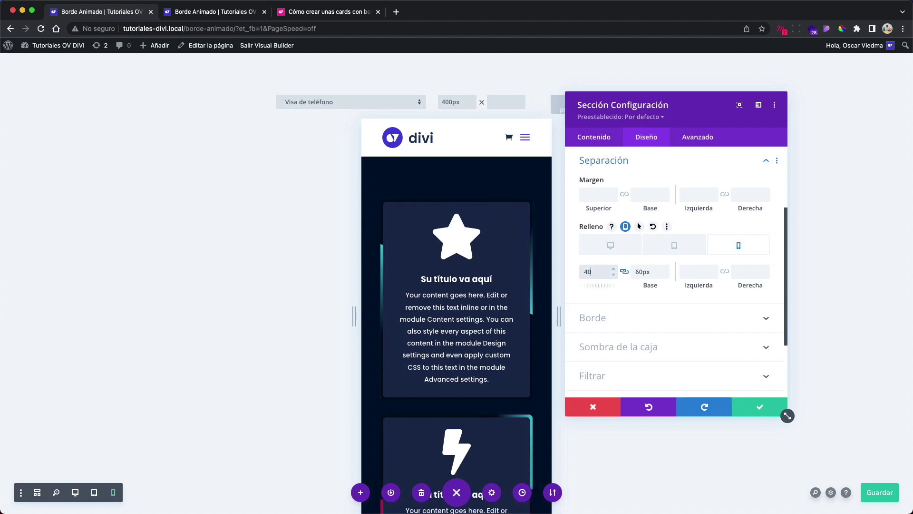
text(px)
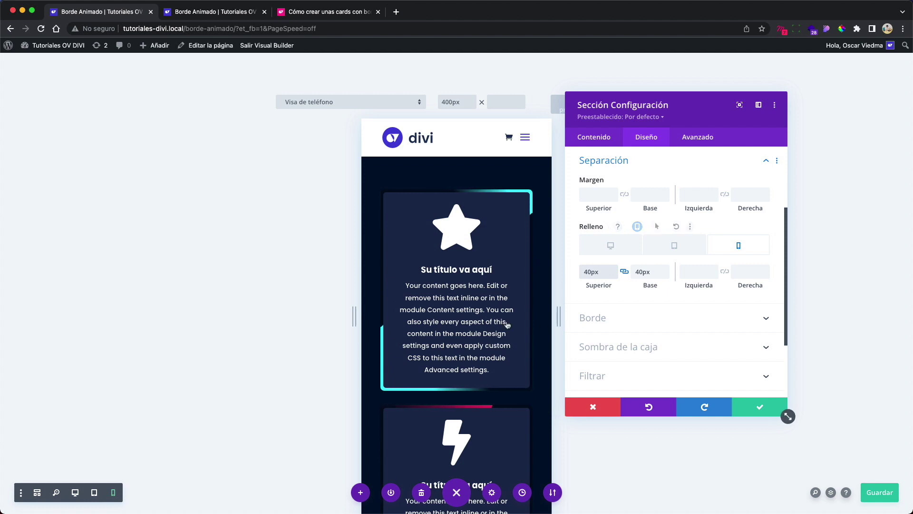
- Accept the section settings, save the page and reload the published page to check the final cards
click(758, 407)
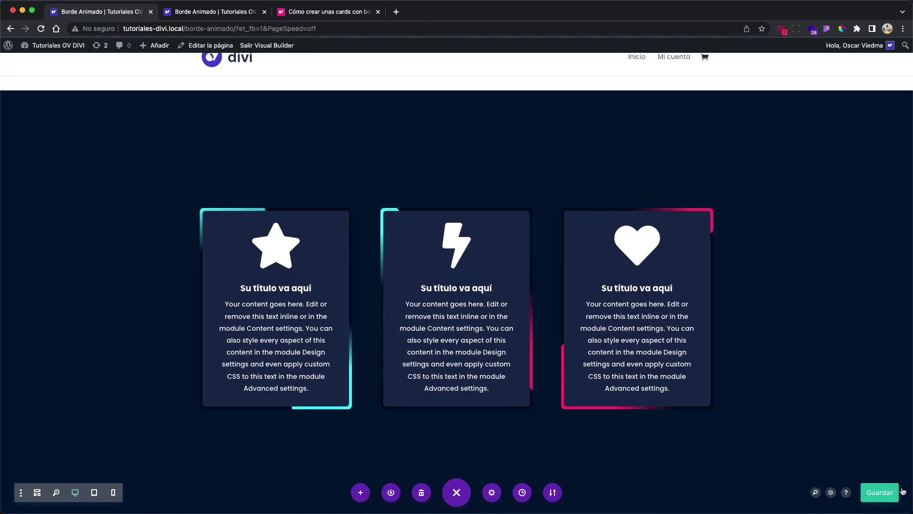
click(879, 492)
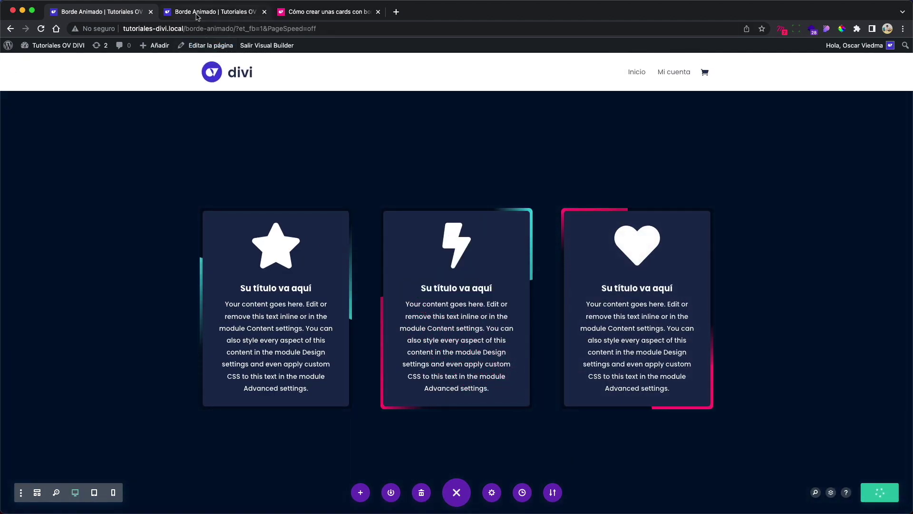
key(ctrl+Tab)
click(40, 29)
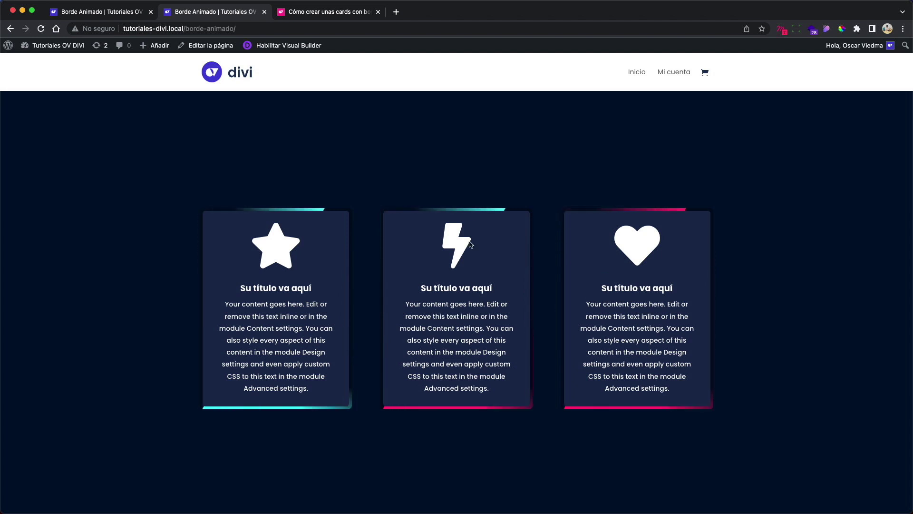
- Switch to the OV DIVI site, open its tutorial blog and browse the list of tutorials across all categories
click(333, 11)
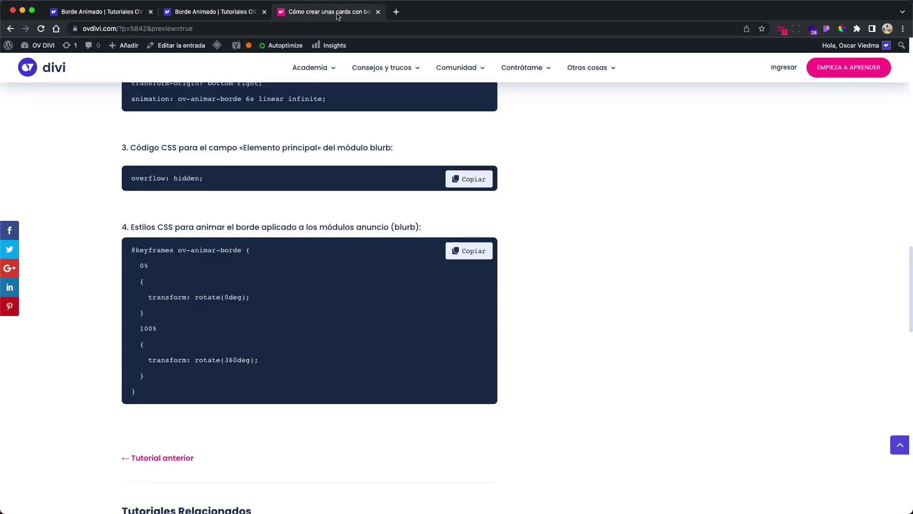
mouse_move(380, 75)
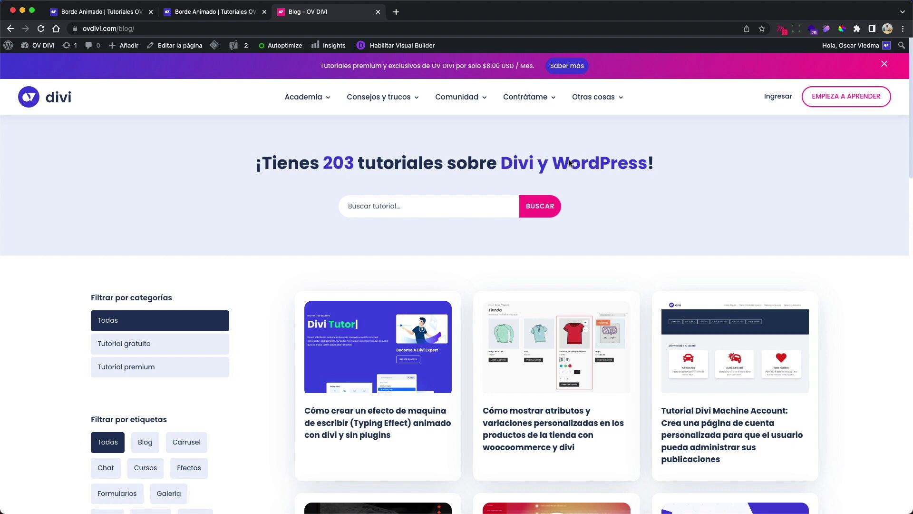
click(199, 314)
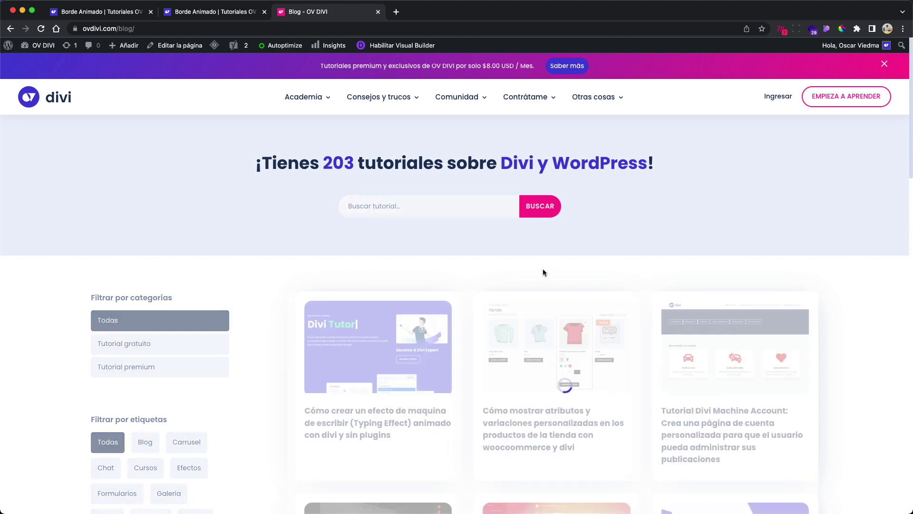
scroll(666, 271, down, 10)
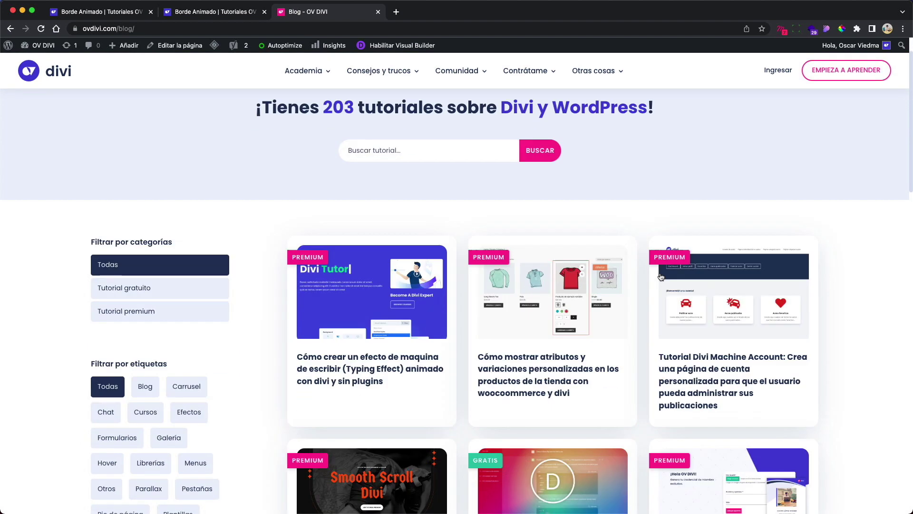
scroll(657, 273, down, 6)
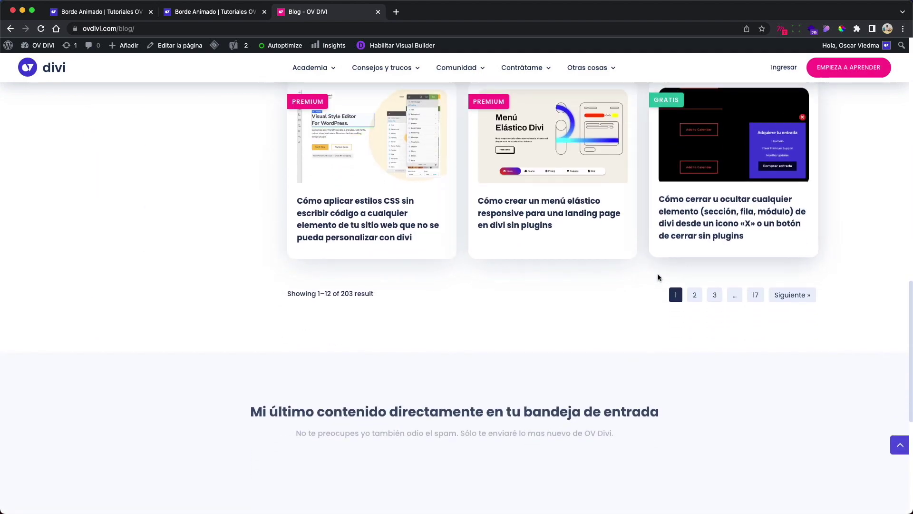
scroll(657, 275, up, 20)
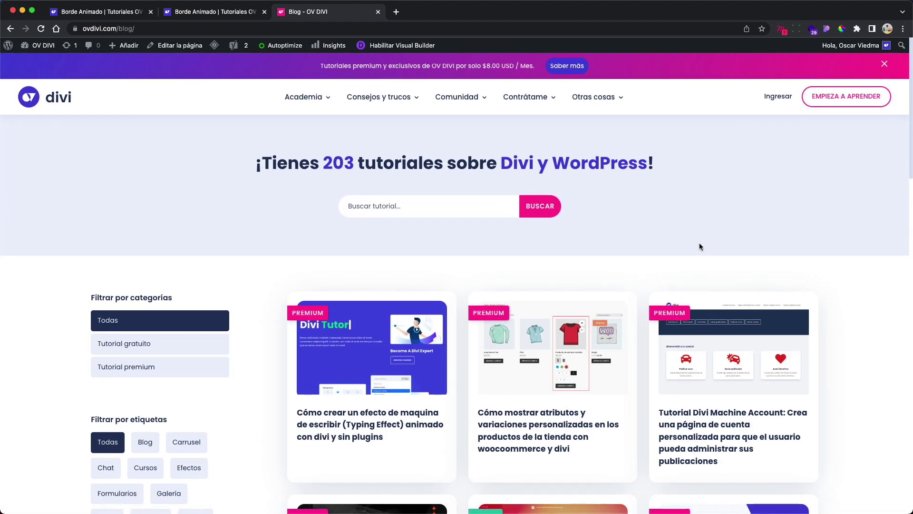